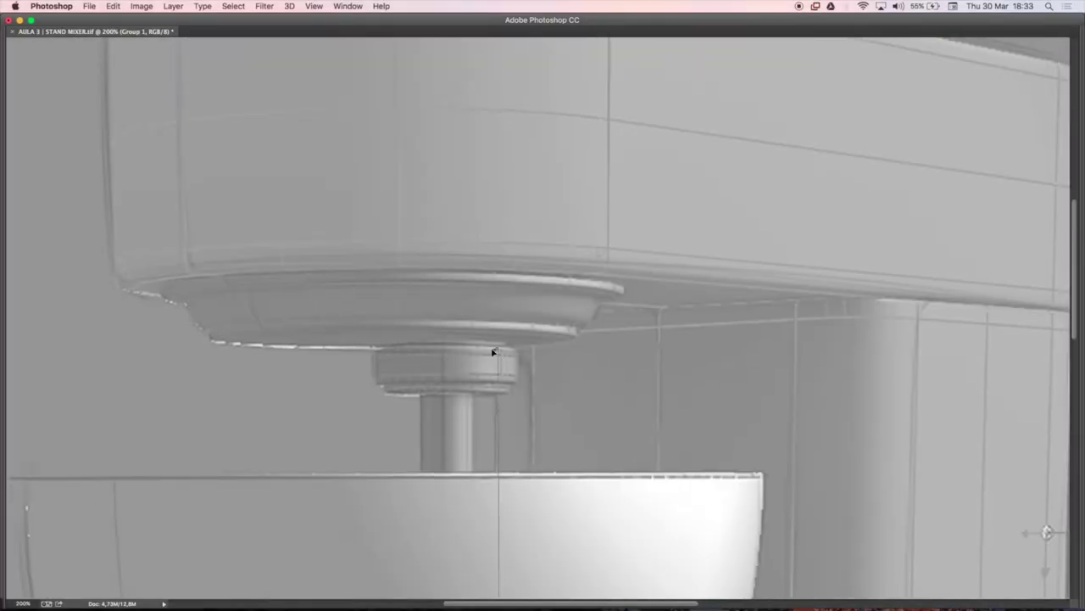
- Pan around the mixer at 200% while tracing the head, column and base edges as Path 1
scroll(181, 158, up, 5)
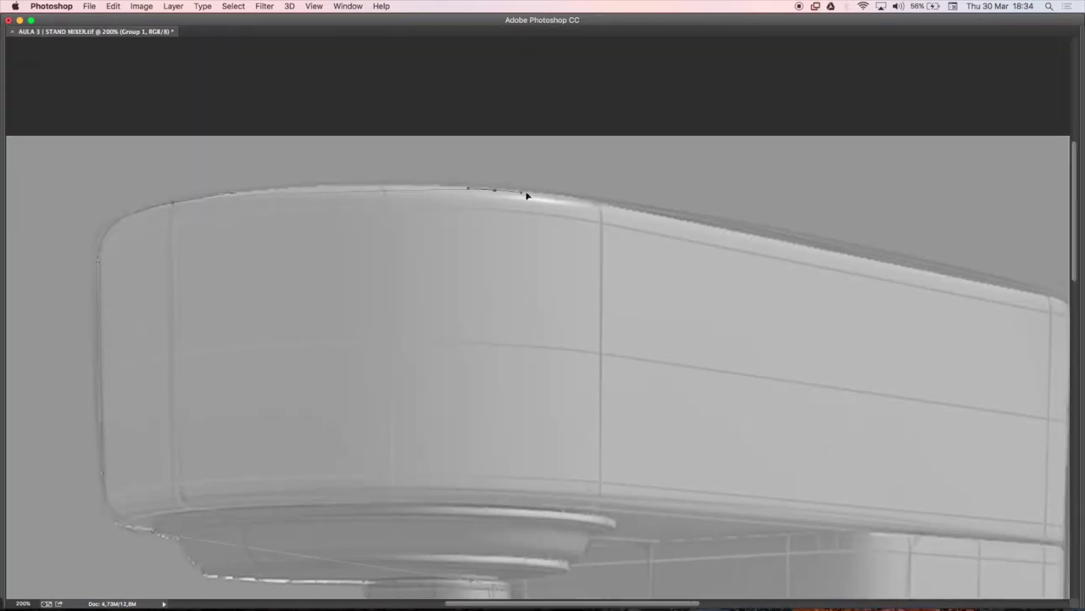
scroll(581, 173, right, 10)
scroll(580, 172, down, 3)
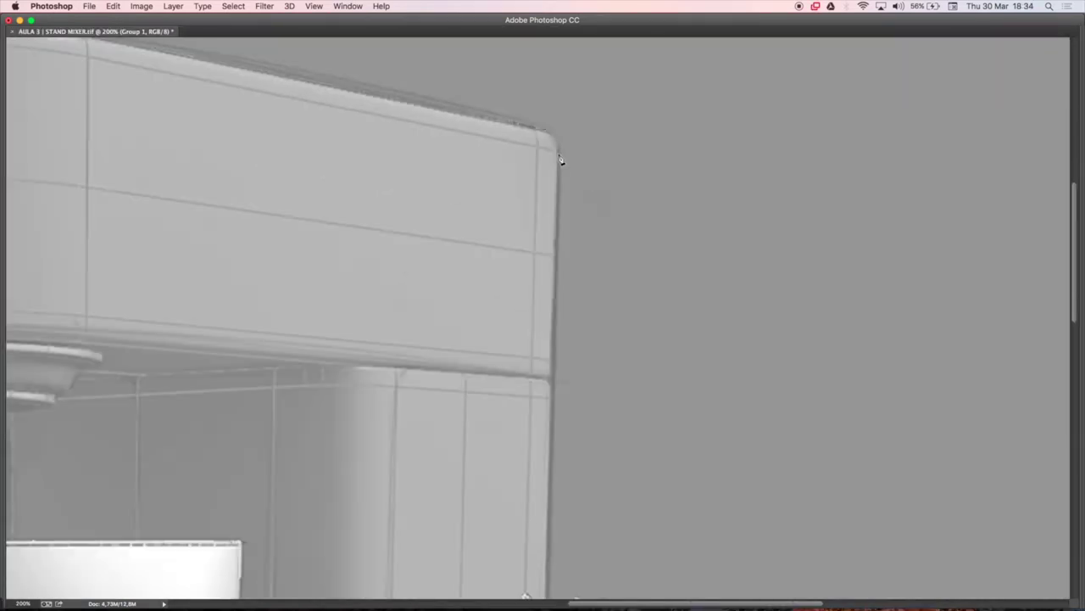
scroll(558, 173, down, 3)
scroll(571, 514, down, 5)
scroll(554, 315, down, 4)
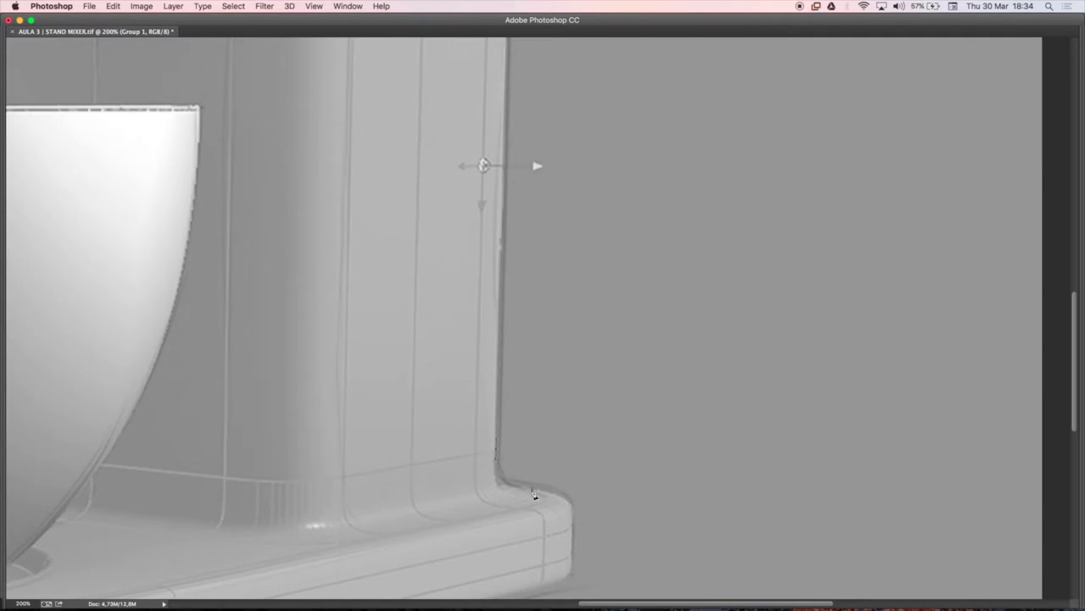
scroll(509, 424, down, 5)
scroll(517, 356, right, 2)
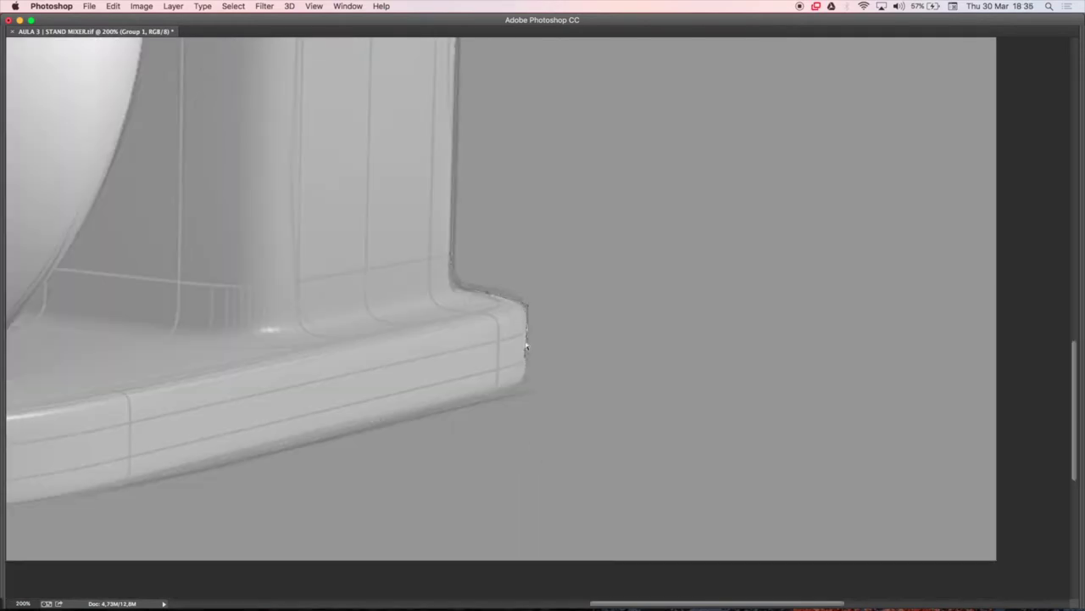
scroll(526, 345, up, 2)
scroll(490, 229, down, 2)
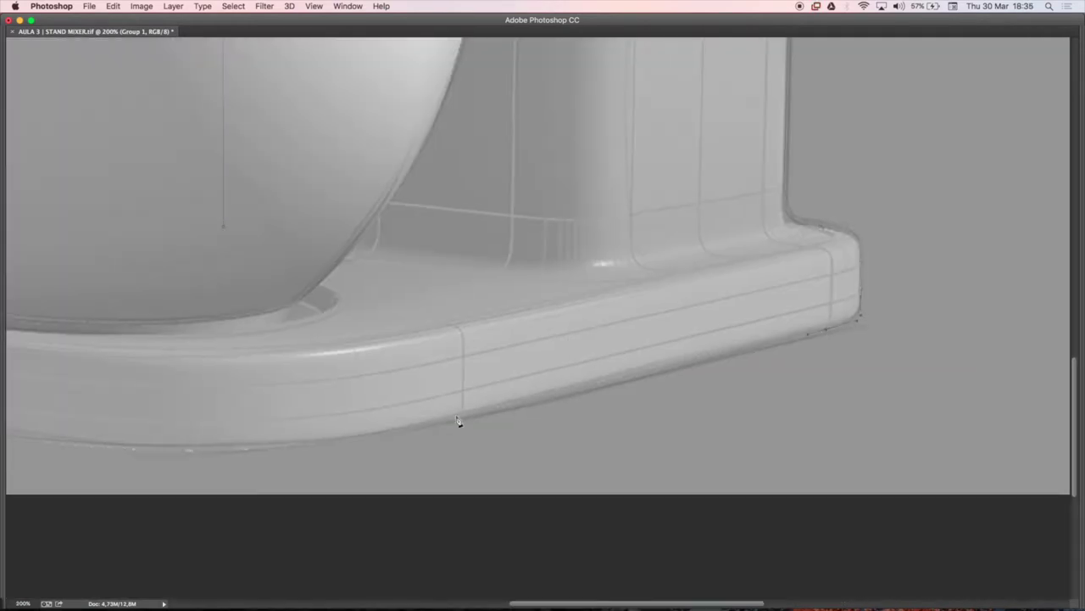
scroll(480, 417, left, 5)
scroll(357, 383, down, 1)
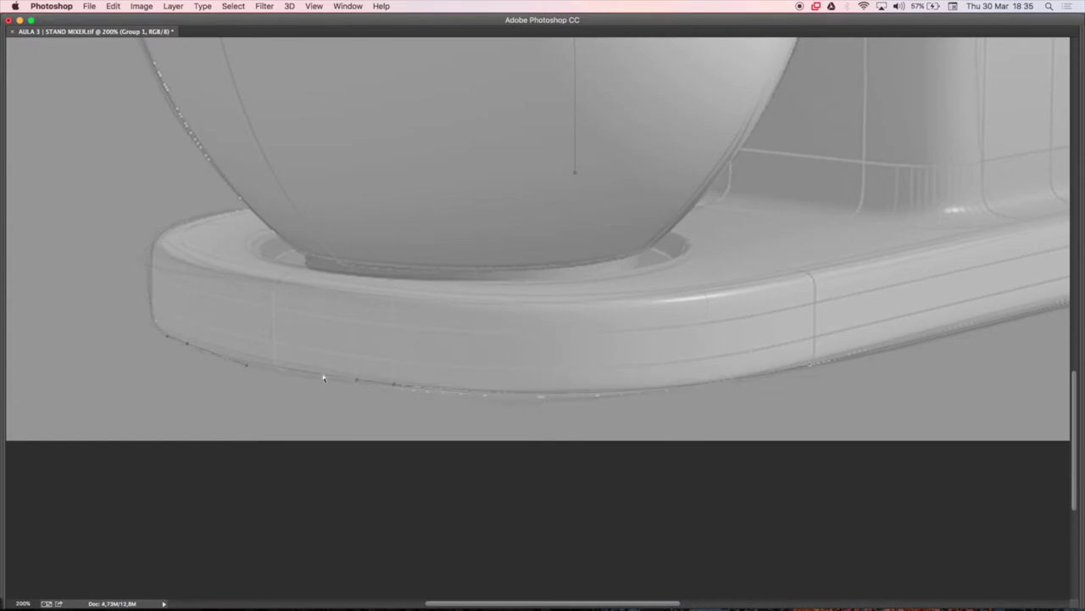
scroll(170, 297, up, 3)
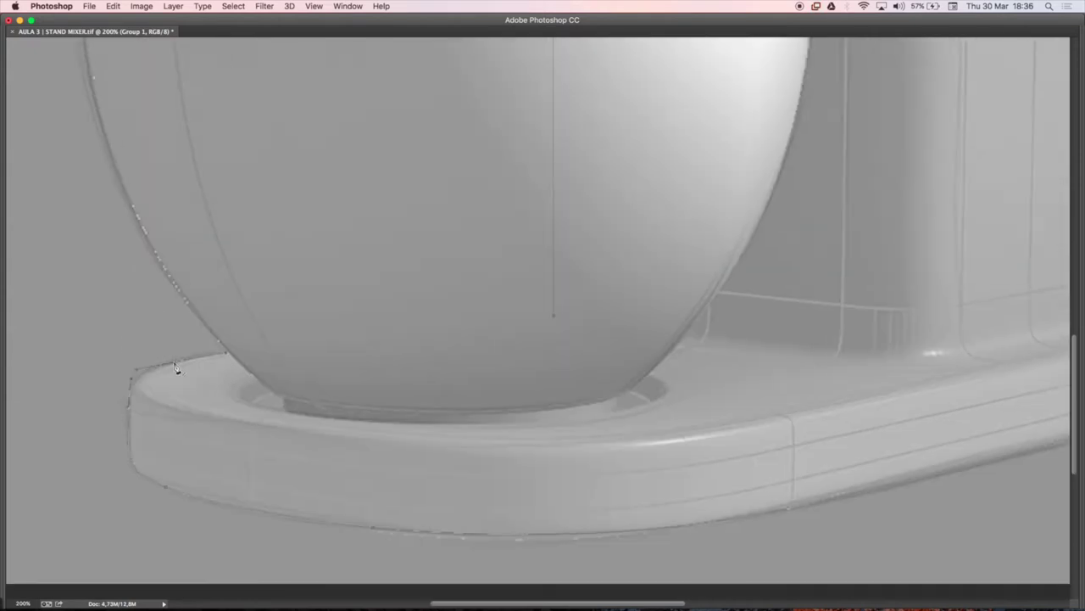
scroll(903, 188, down, 2)
key(Tab)
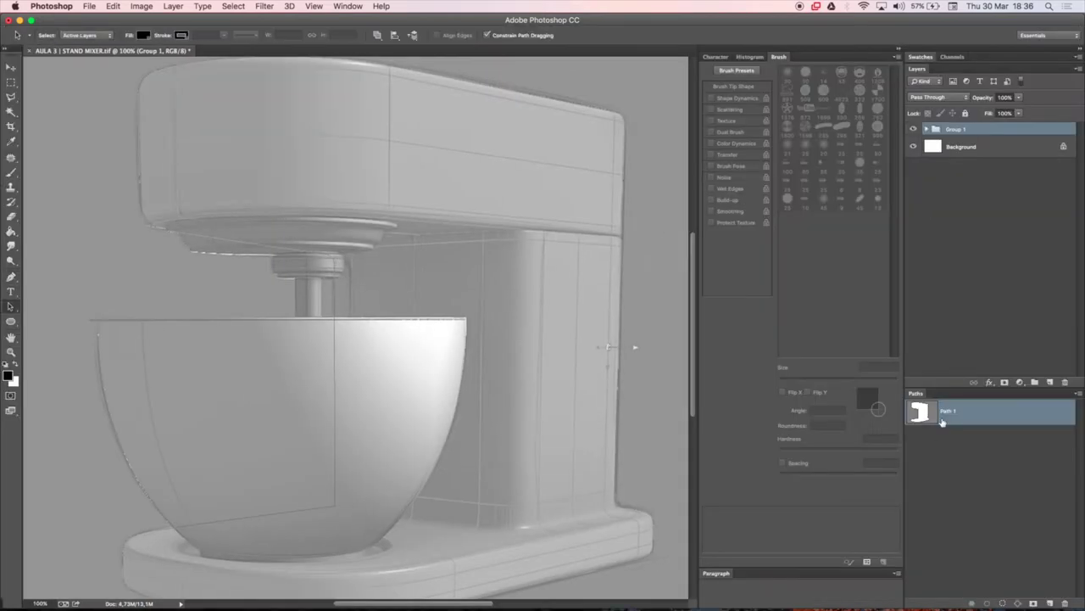
- Add a yellow Solid Color fill layer, move it below Group 1 and rename it MAIN BODY
click(1020, 382)
drag(664, 93, 664, 207)
click(645, 104)
key(Return)
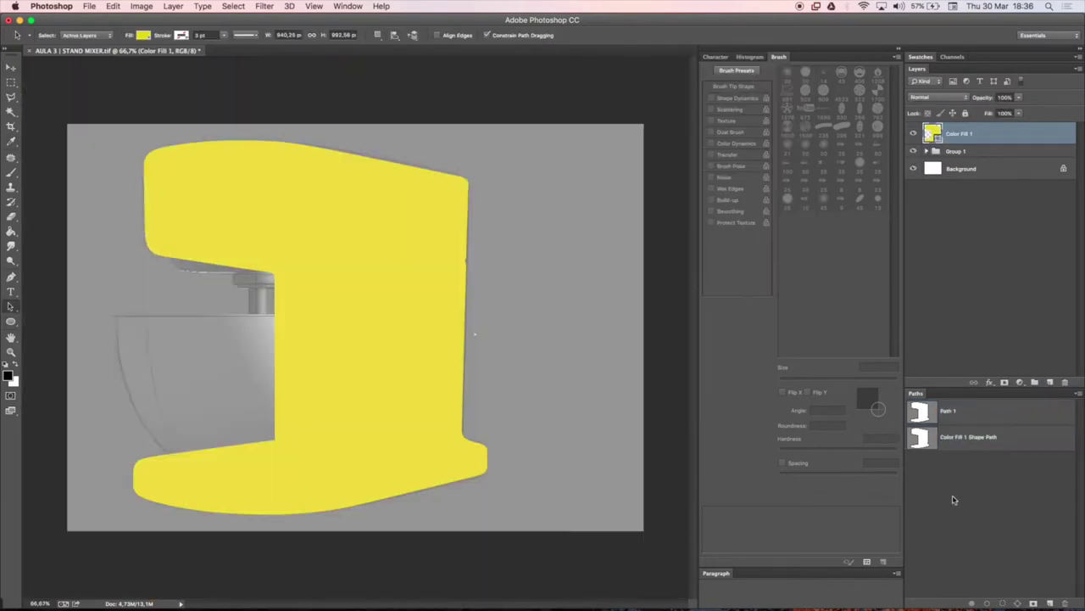
key(ctrl+bracketleft)
double_click(961, 147)
text(MAIN BODY)
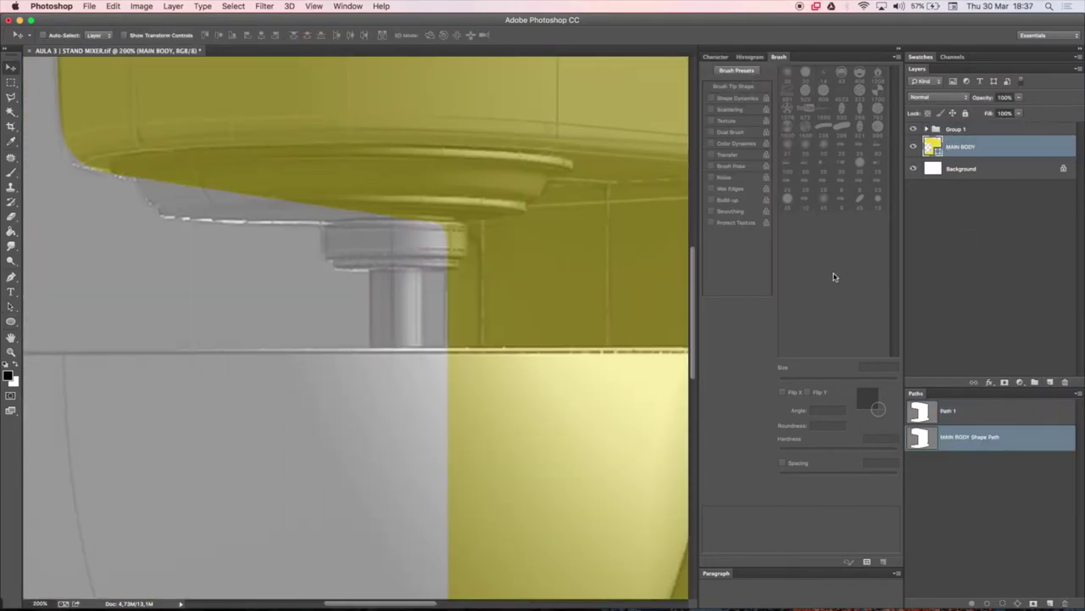
- Pen a new path around the beater shaft and rim, following its curved top edge
key(ctrl+plus)
key(Tab)
key(Tab)
key(Tab)
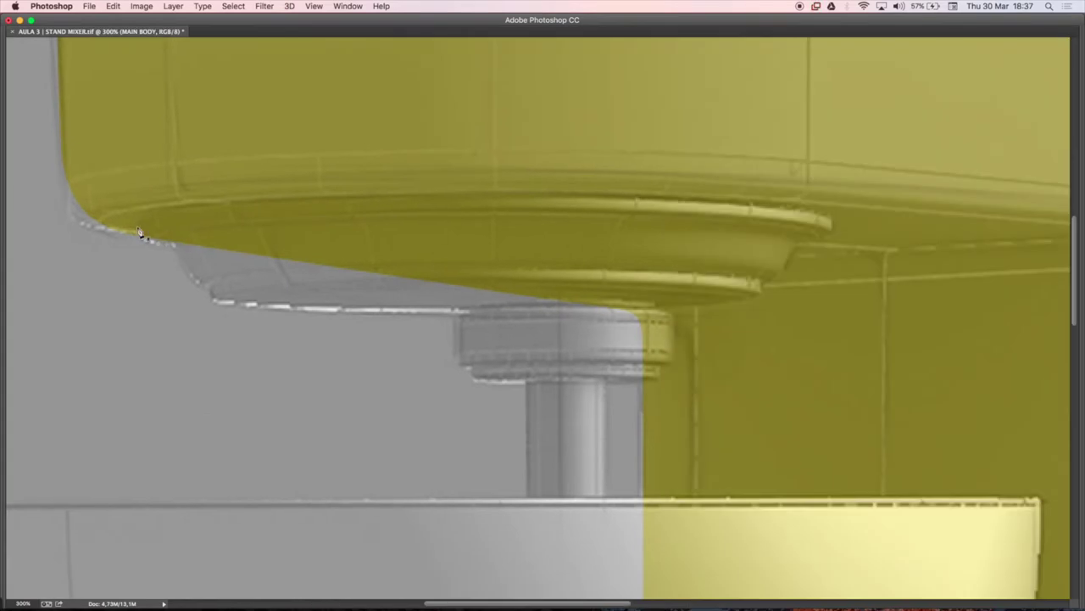
click(816, 213)
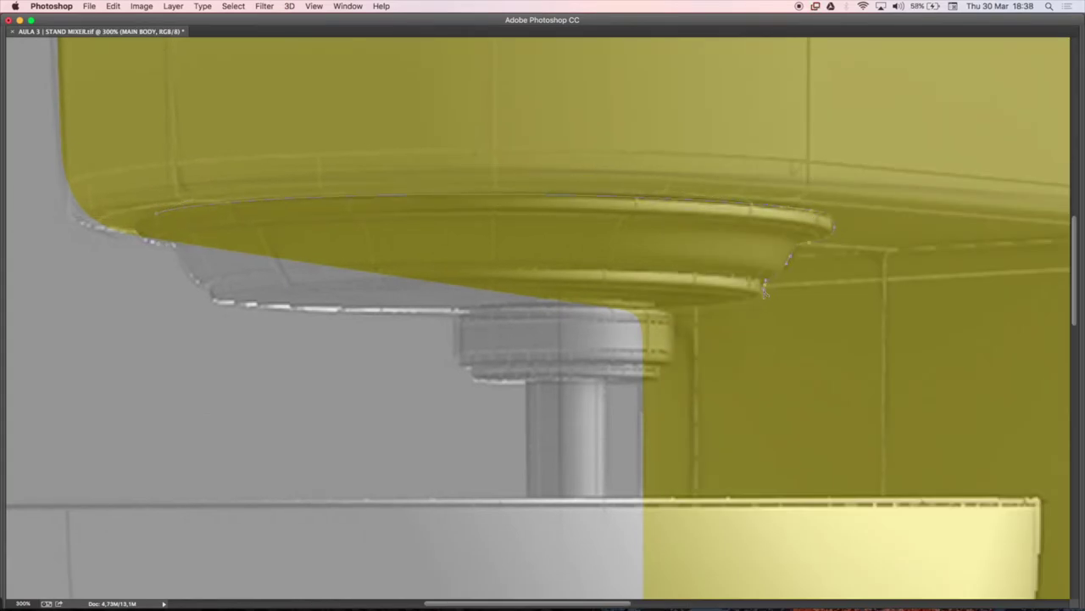
key(ctrl+plus)
key(ctrl+plus)
key(ctrl+plus)
key(ctrl+plus)
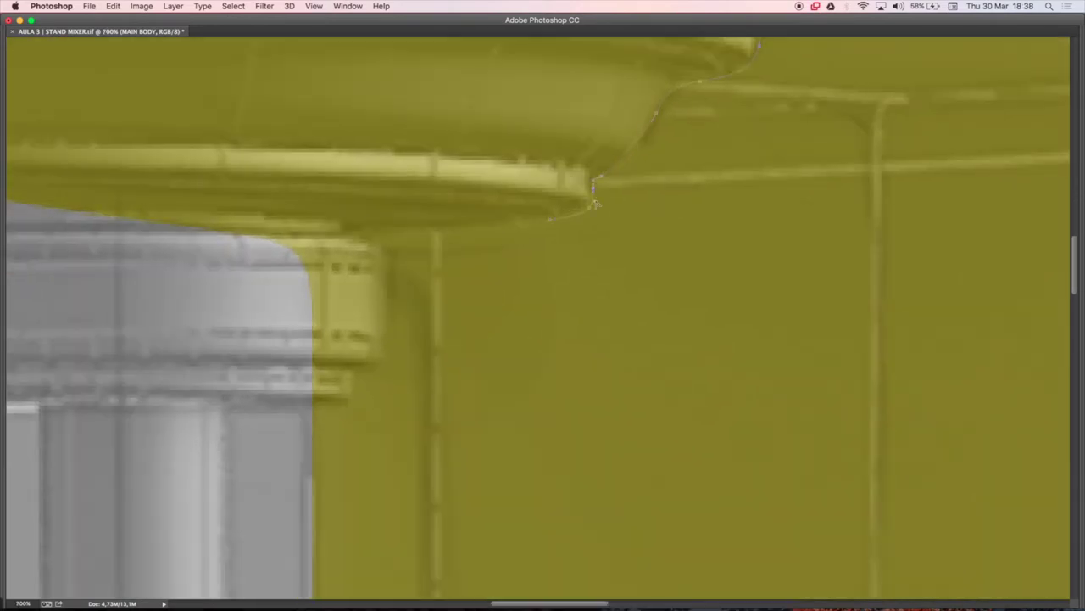
key(ctrl+minus)
key(ctrl+minus)
key(ctrl+minus)
key(ctrl+plus)
key(ctrl+plus)
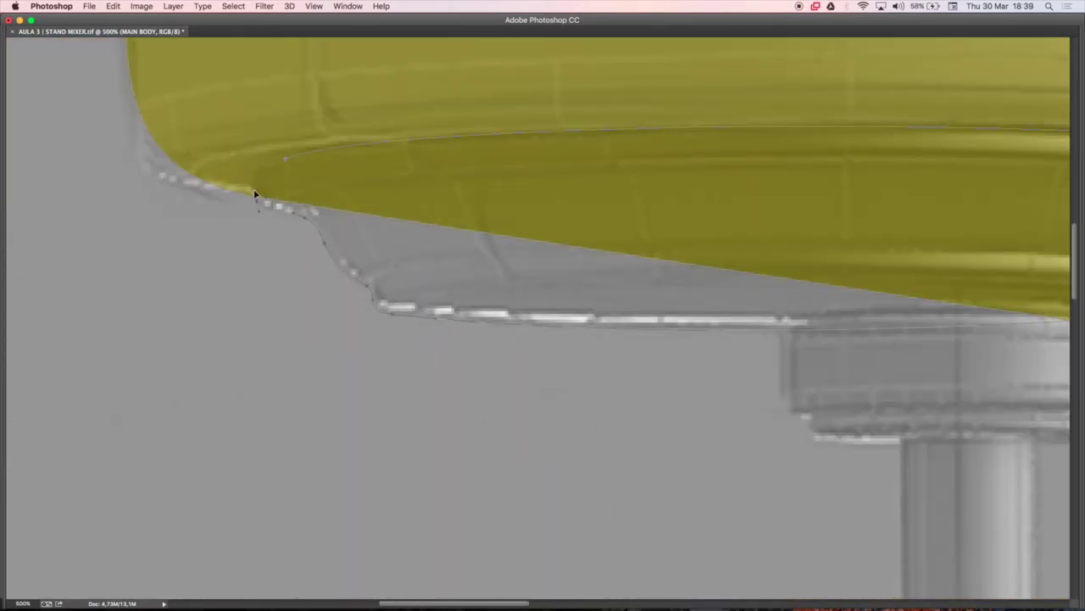
scroll(281, 146, right, 5)
key(ctrl+minus)
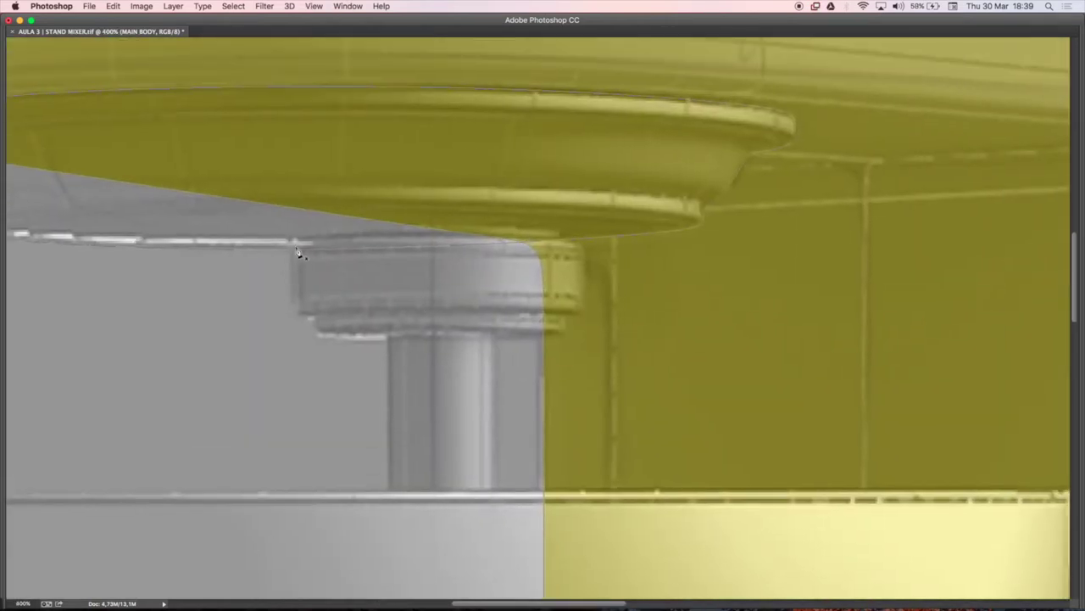
click(292, 287)
key(ctrl+plus)
key(ctrl+plus)
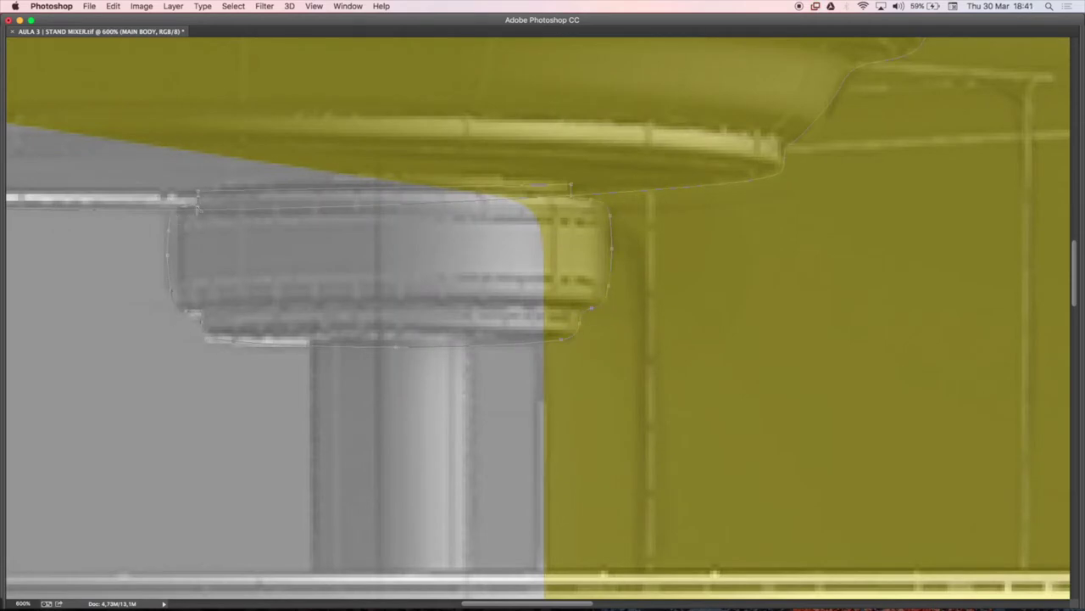
drag(363, 195, 207, 198)
drag(573, 197, 312, 362)
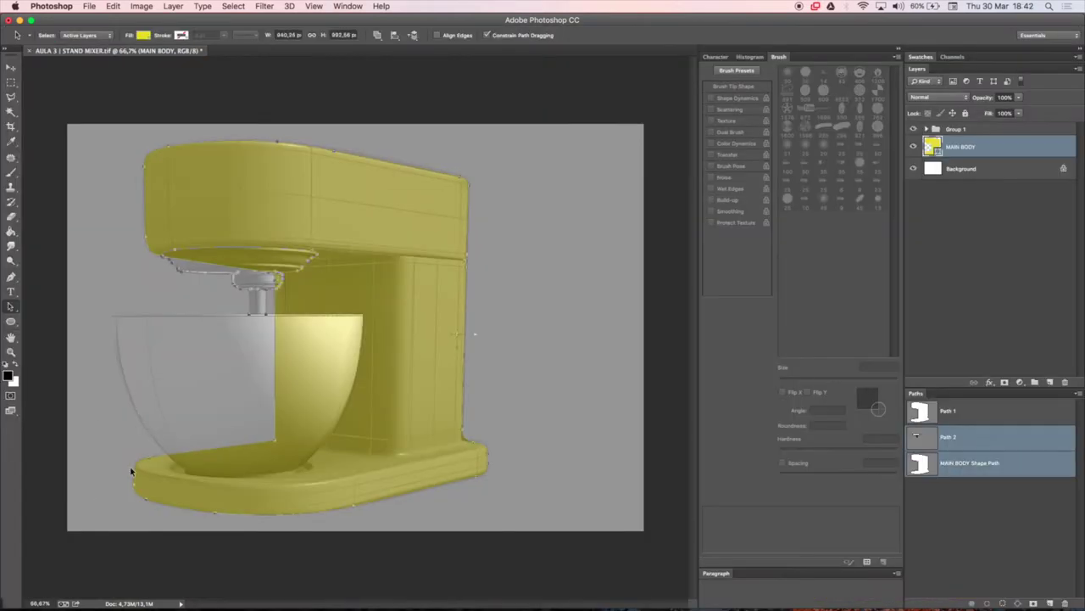
- Create the grey AXYS and BOWL Solid Color fill layers from the shaft and bowl paths
click(770, 81)
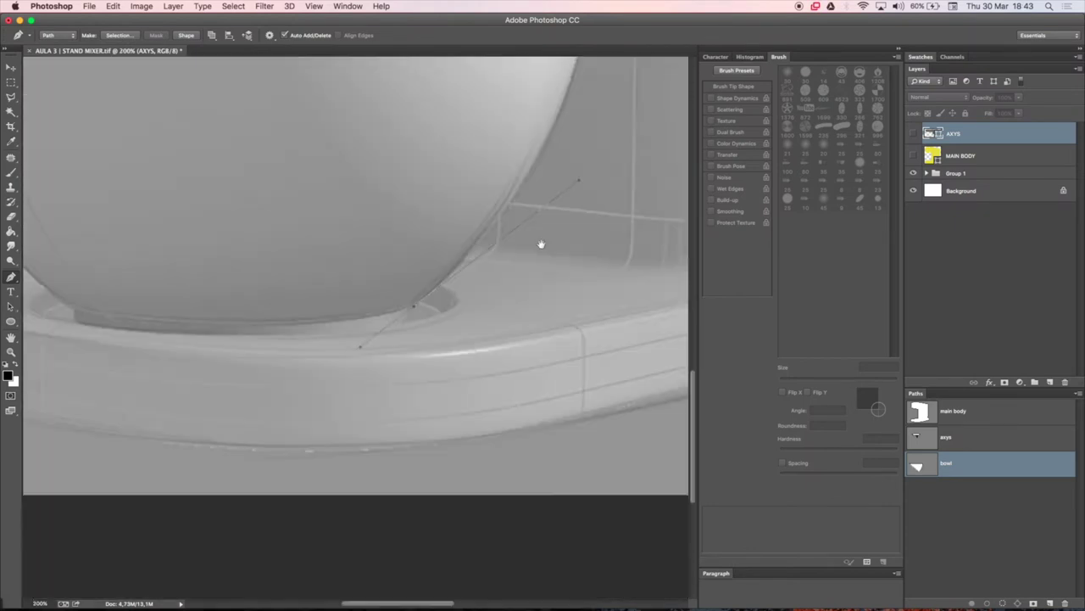
scroll(411, 320, left, 5)
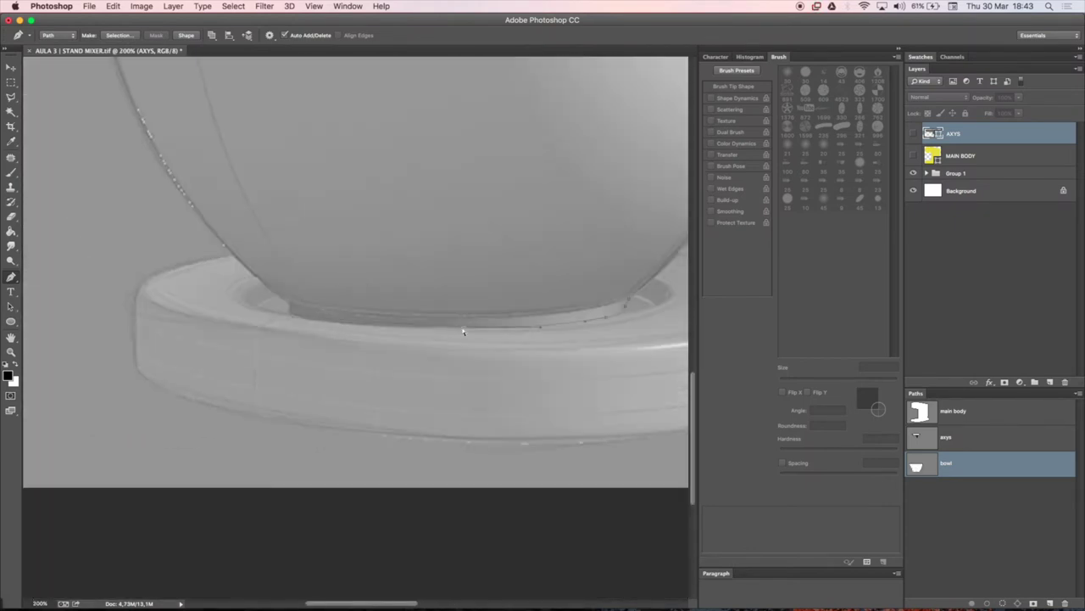
scroll(283, 277, up, 10)
scroll(677, 375, down, 5)
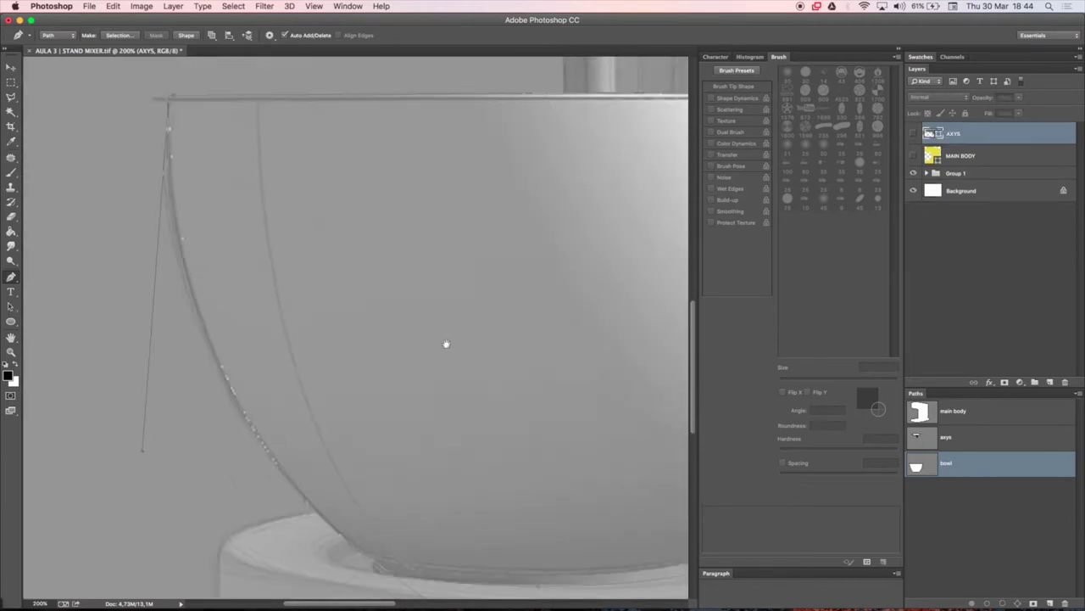
key(ctrl+minus)
key(Return)
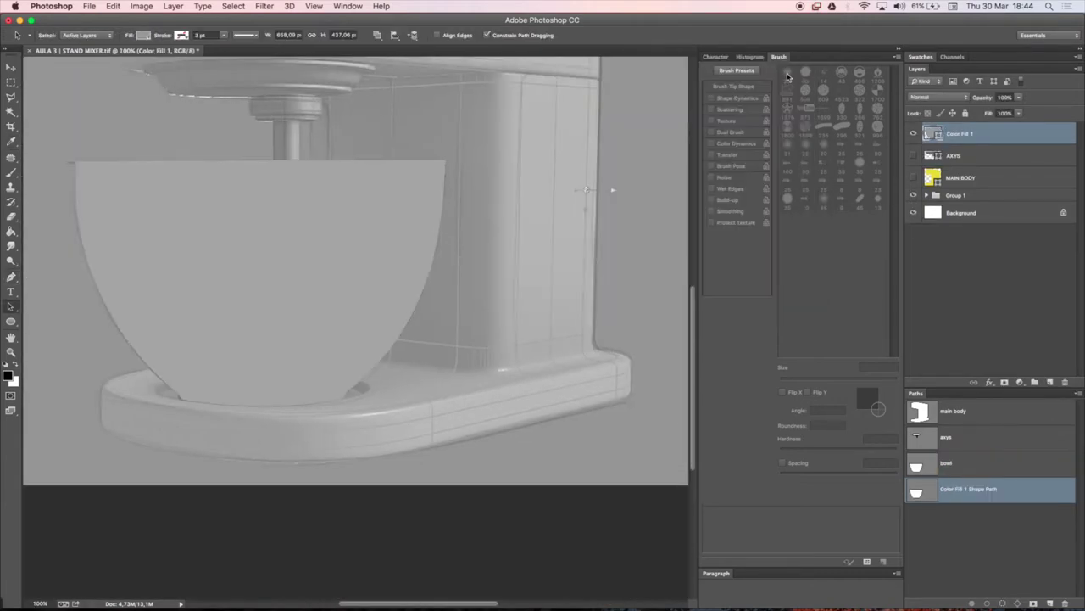
key(ctrl+z)
- Draw an ellipse path at the bowl base and shrink it to about 94% with Free Transform Path
key(ctrl+plus)
key(Tab)
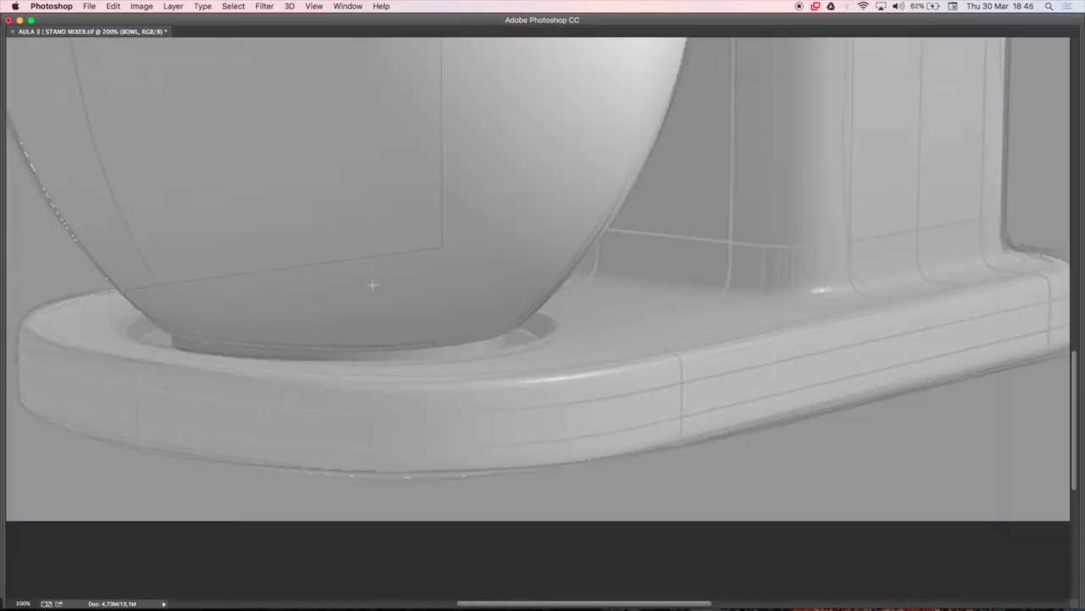
drag(556, 354, 562, 368)
key(Tab)
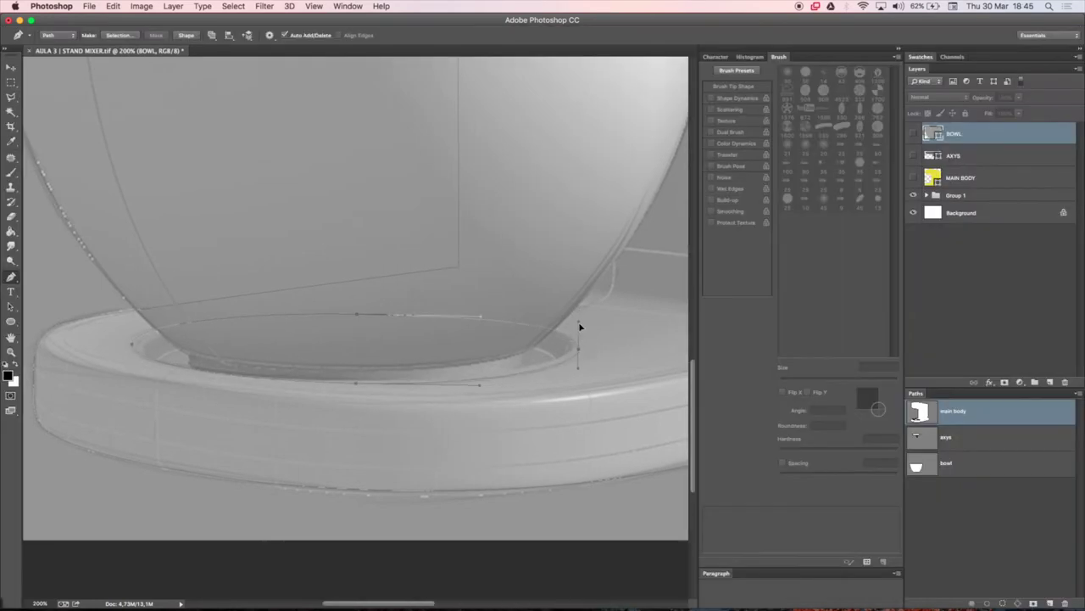
key(ctrl+t)
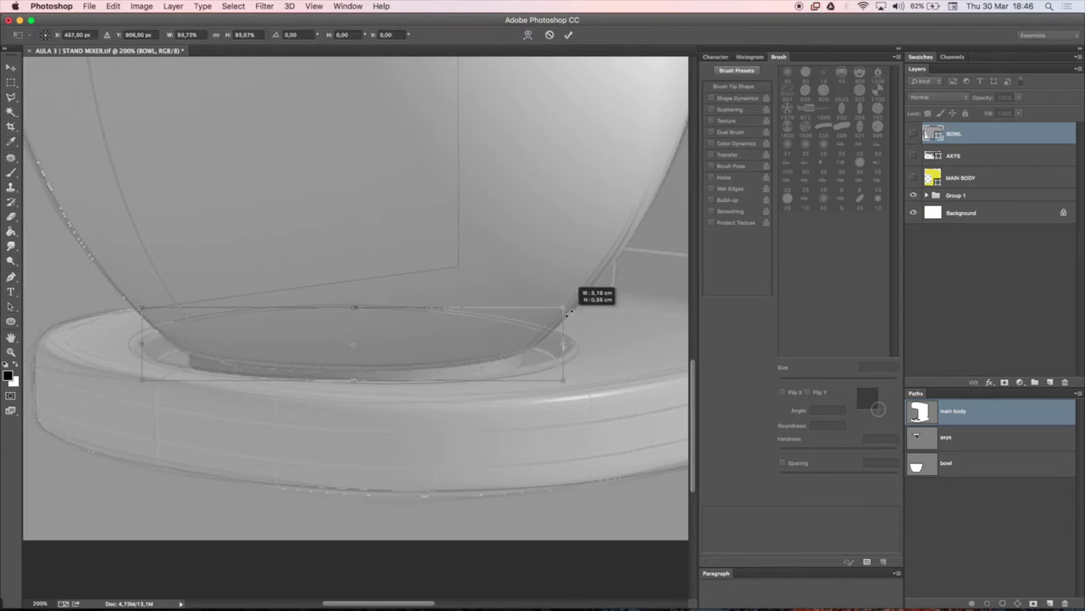
drag(578, 307, 556, 334)
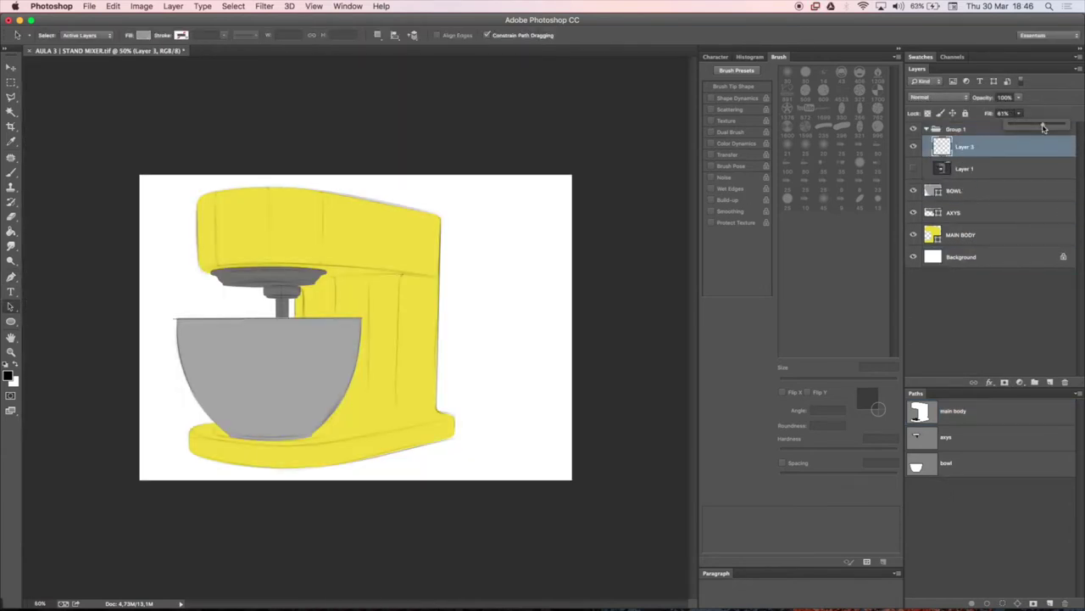
- Paint a soft white glow on the background with a 1200 px, 50% roundness brush at low flow
click(712, 99)
click(747, 86)
drag(878, 402, 878, 405)
drag(795, 380, 887, 380)
key(shift+4)
key(shift+3)
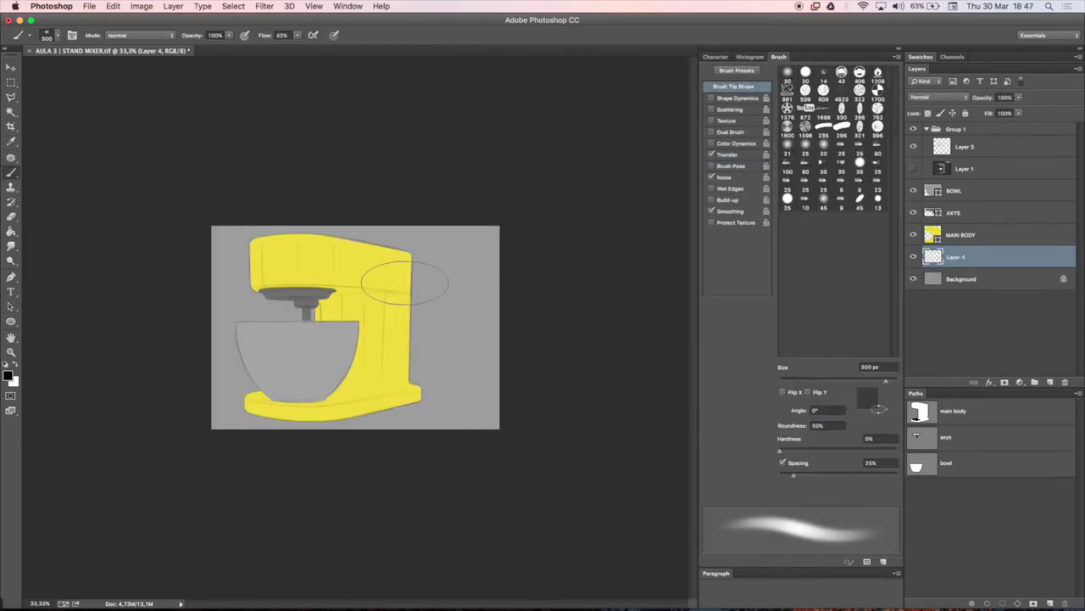
drag(475, 280, 404, 138)
drag(195, 407, 339, 136)
key(bracketleft)
key(bracketleft)
key(bracketleft)
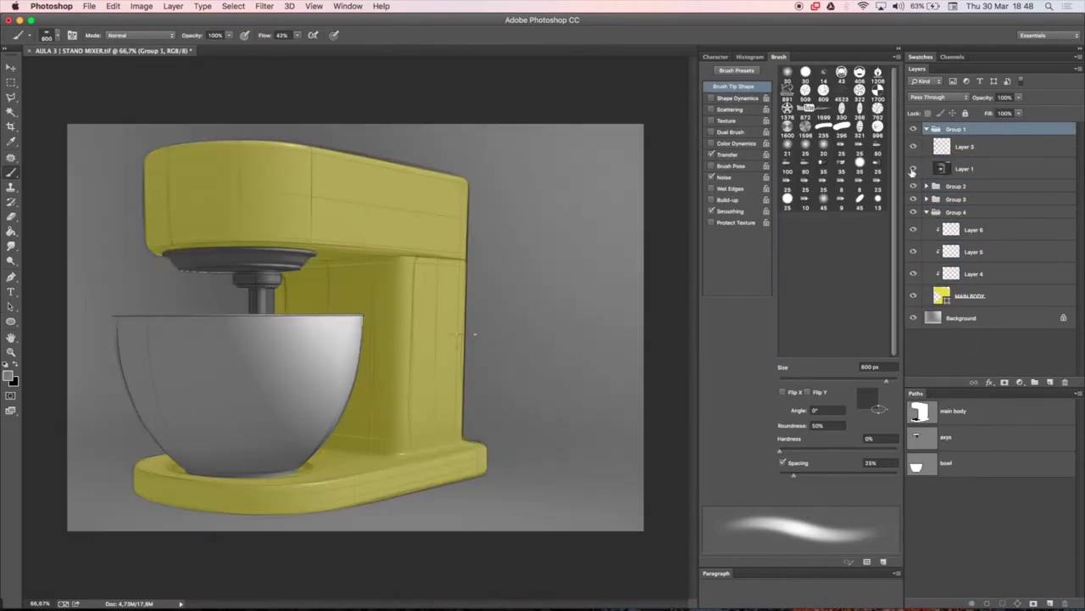
- Hide Layer 1 and rename the layers above MAIN BODY to CORE SHADOW, MAIN LIGHT and REFLEX
click(912, 169)
double_click(983, 273)
text(CORE SHADOW)
double_click(980, 229)
text(MAIN LIGHT)
double_click(975, 251)
key(Return)
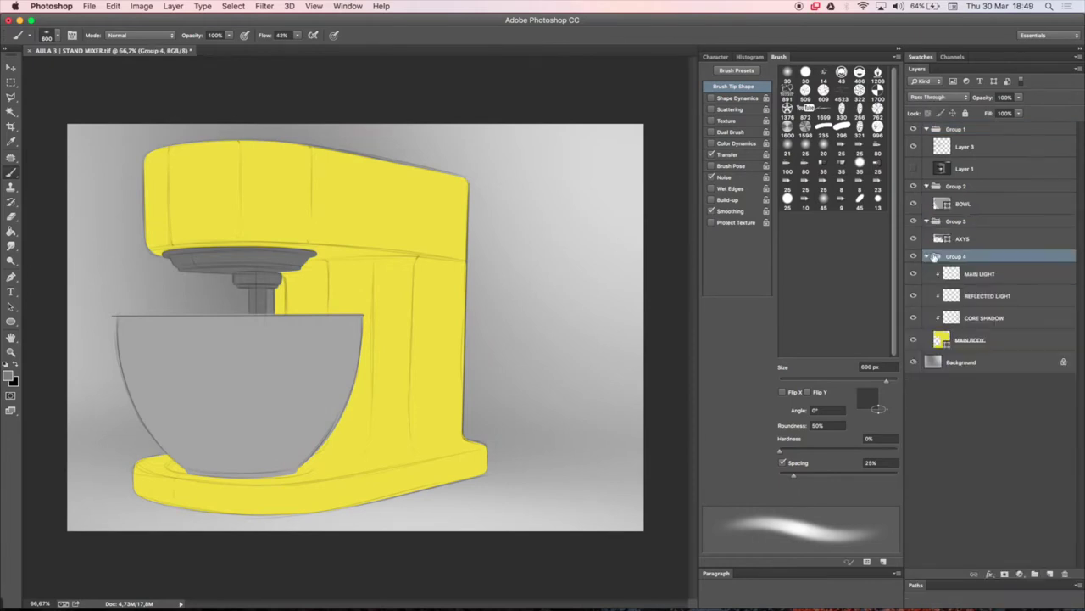
right_click(986, 226)
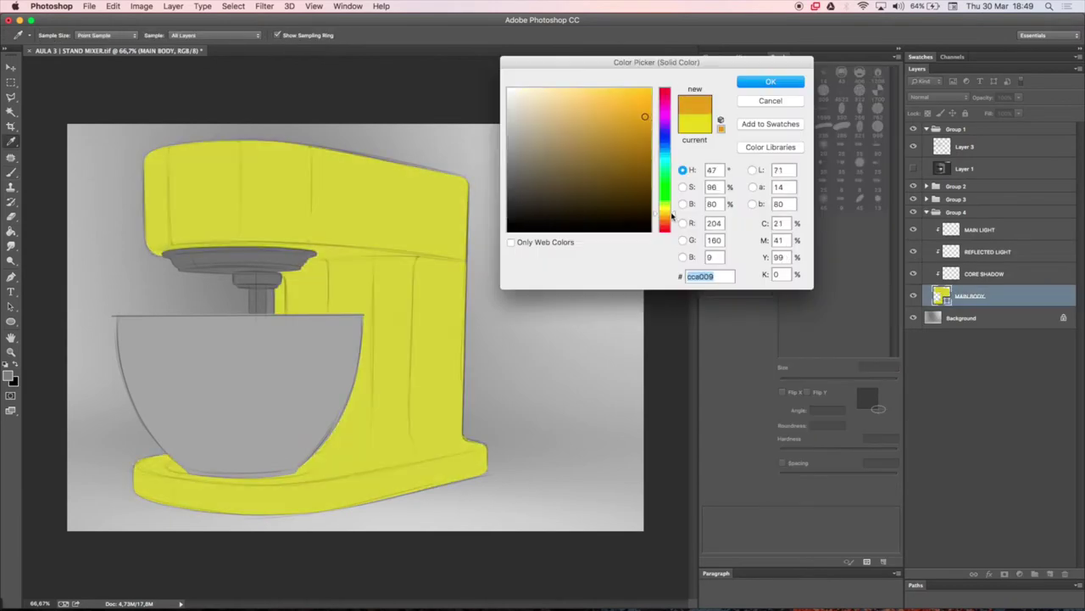
- Paint a dark orange shadow down the column edge at 100% zoom, ending with a 15 px brush
key(Return)
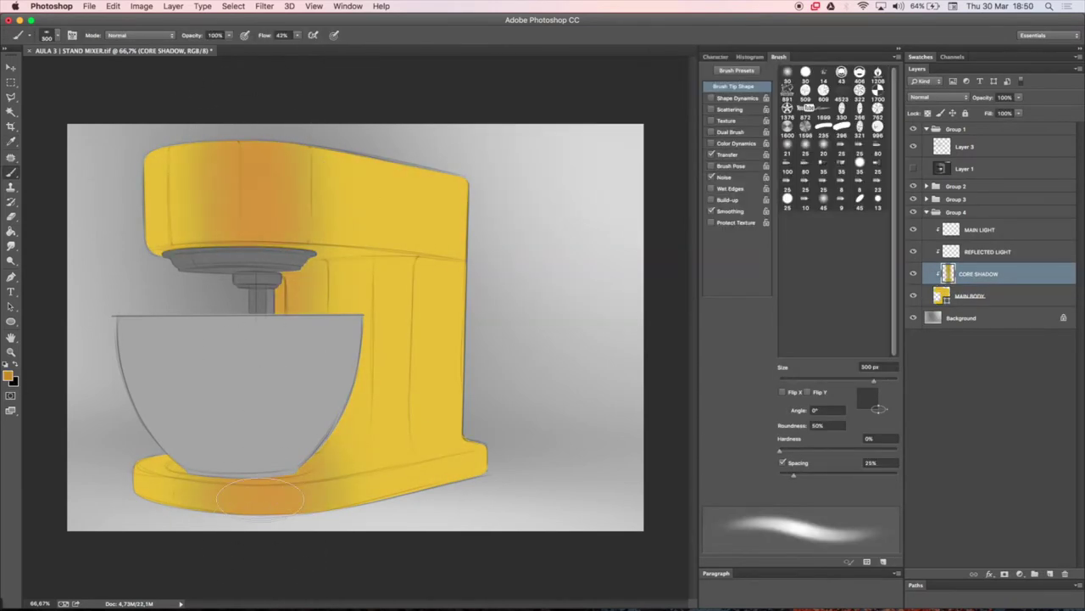
key(ctrl+plus)
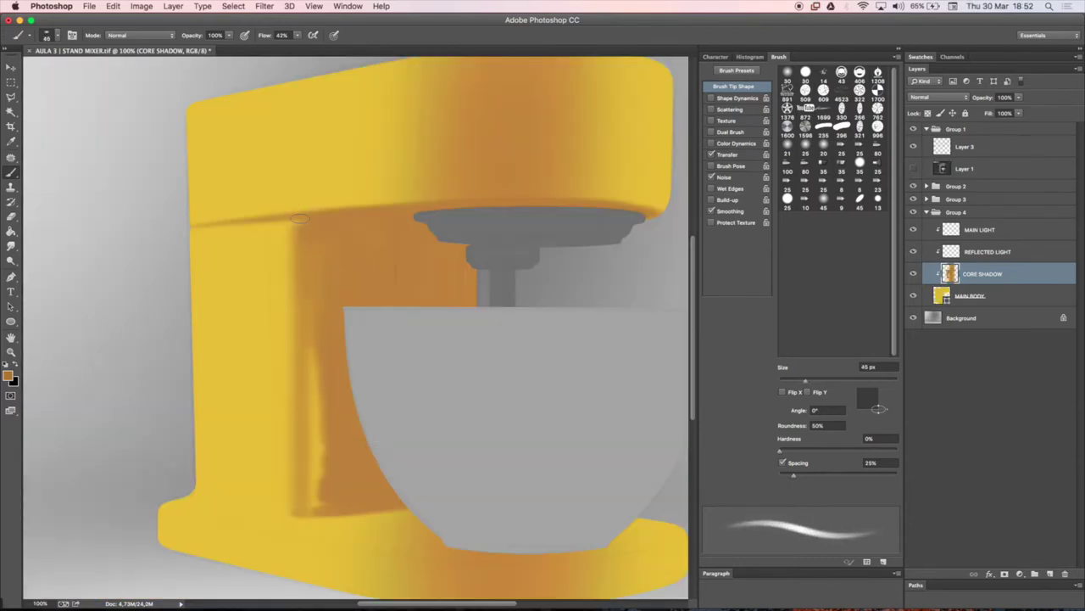
drag(301, 242, 301, 512)
key(bracketright)
key(bracketleft)
key(bracketleft)
key(bracketleft)
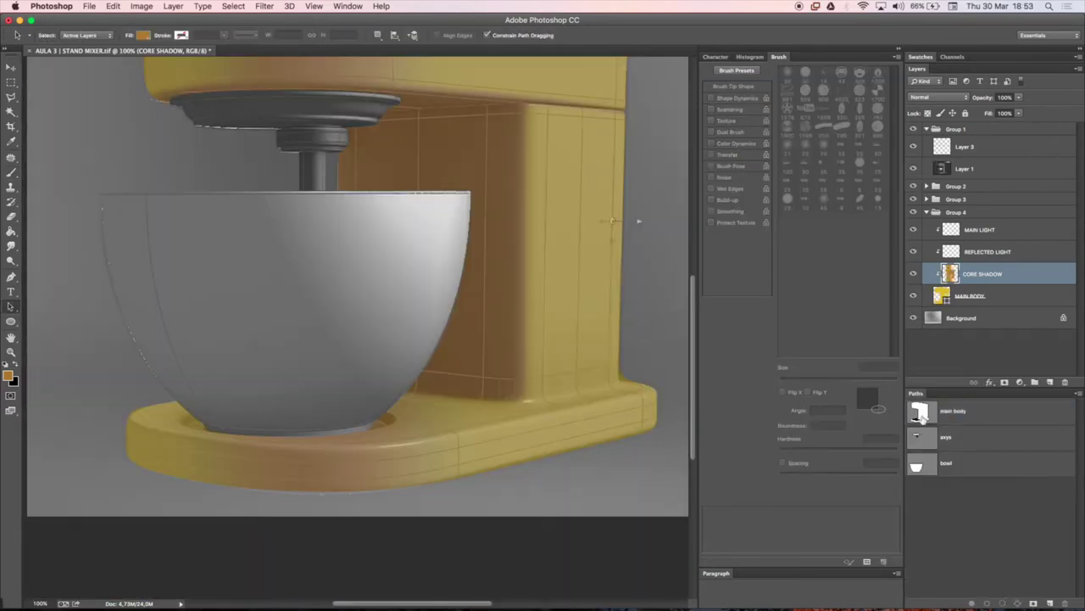
- Clip CORE SHADOW to the body and paint darker shadow along the mixer base
key(ctrl+alt+g)
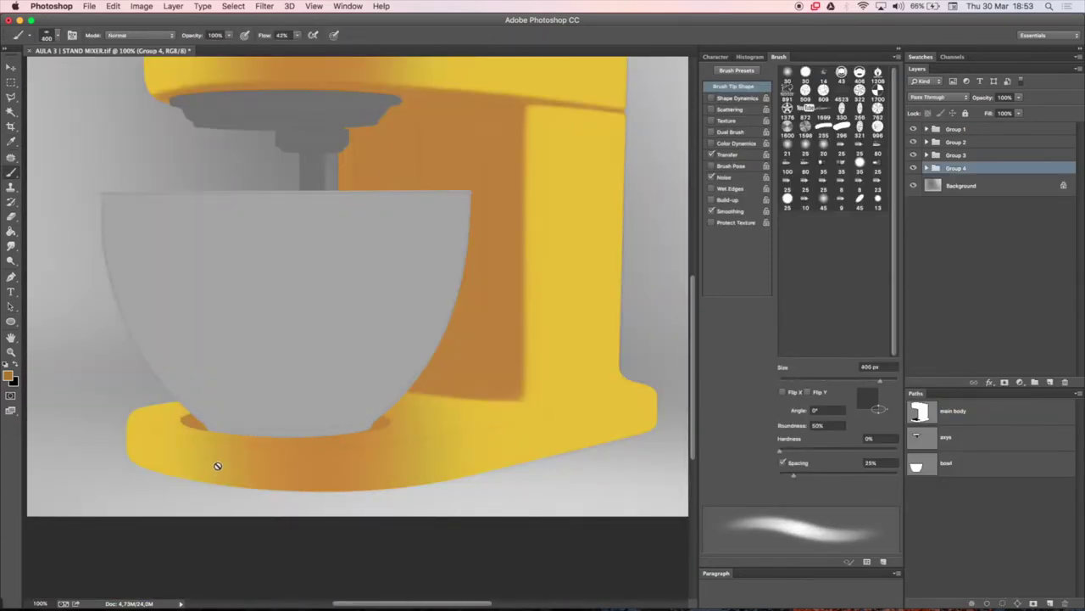
mouse_move(85, 415)
mouse_down()
mouse_move(314, 475)
mouse_move(339, 444)
mouse_up()
key(bracketleft)
key(ctrl+minus)
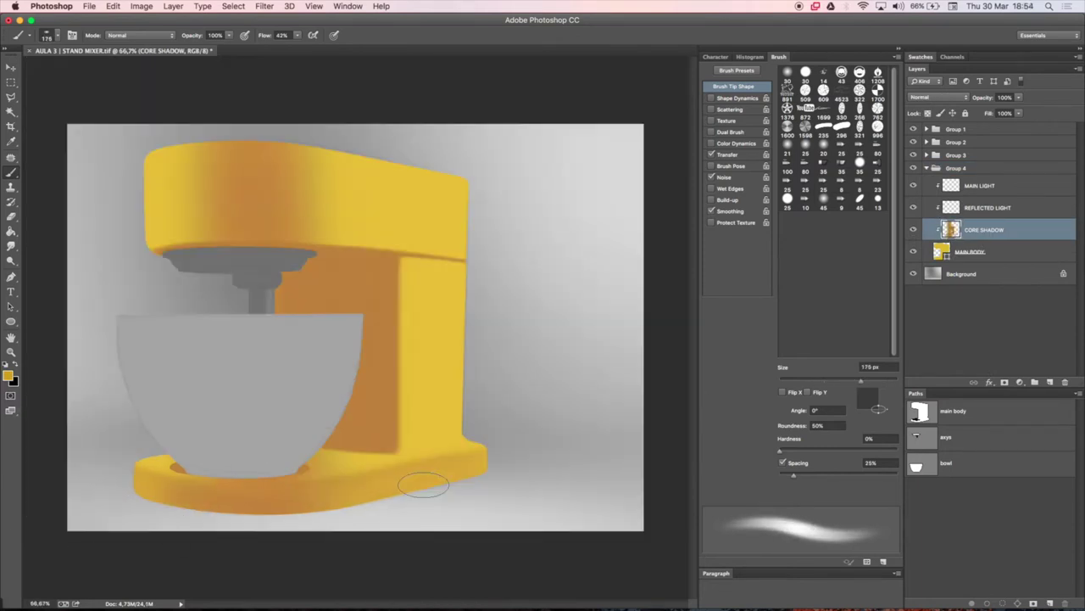
- Paint shadow across the top of the head and delete the temporary Layer 4
drag(204, 165, 252, 242)
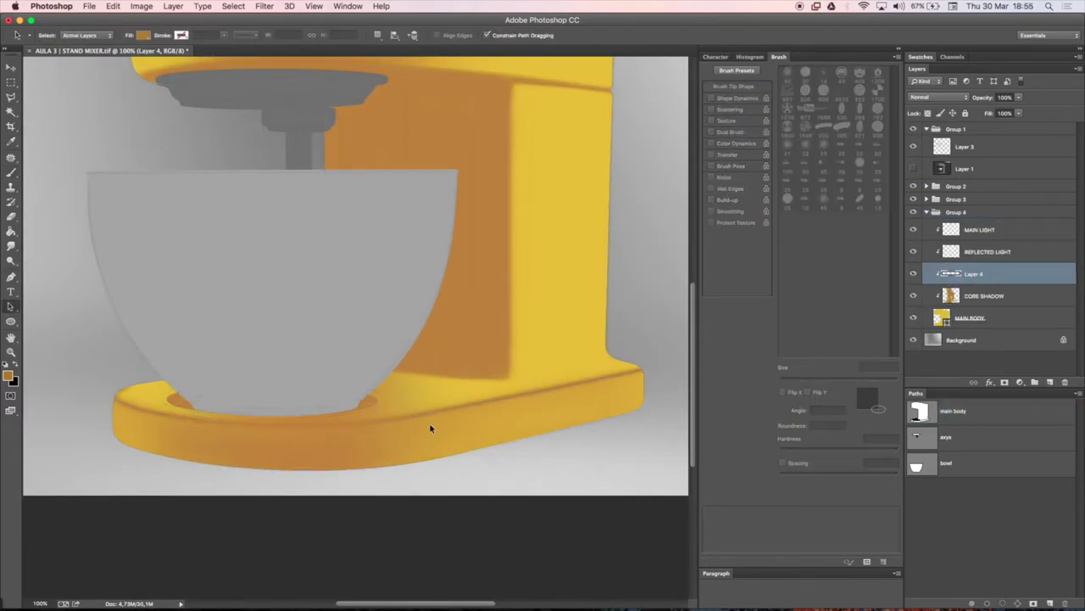
key(b)
key(Delete)
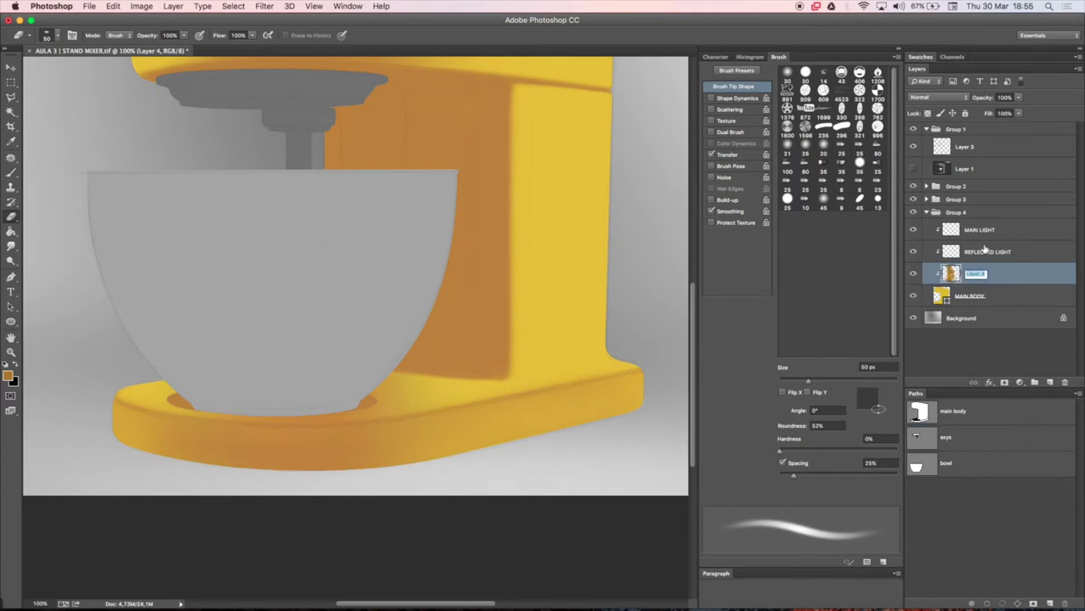
drag(552, 213, 536, 240)
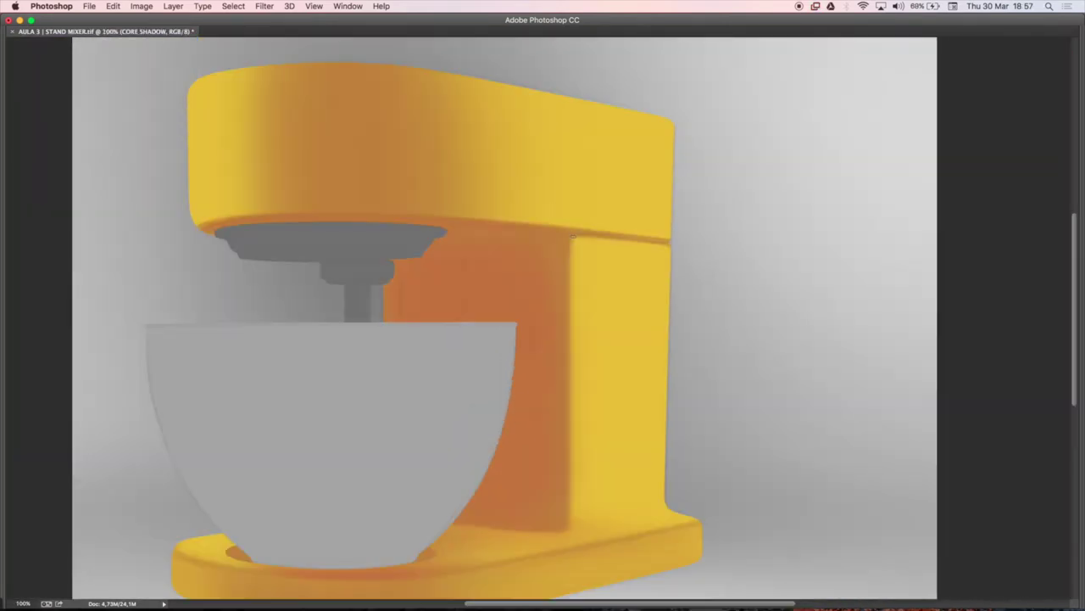
- Frame the inner column for darker shading and shrink the brush to 20 px
key(Tab)
scroll(515, 309, down, 3)
scroll(424, 280, right, 5)
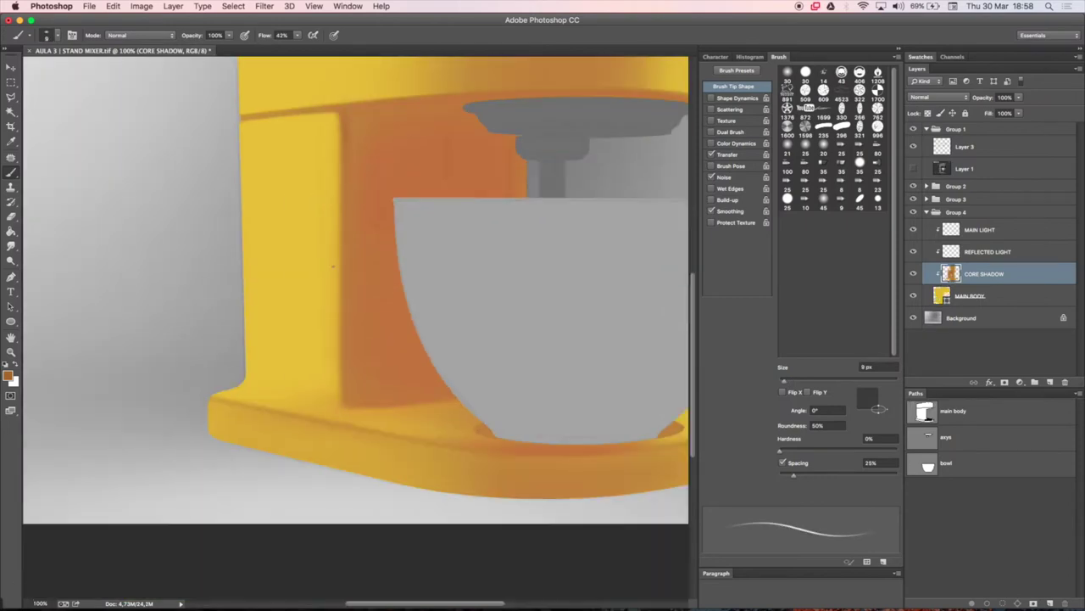
key(Tab)
scroll(434, 192, left, 2)
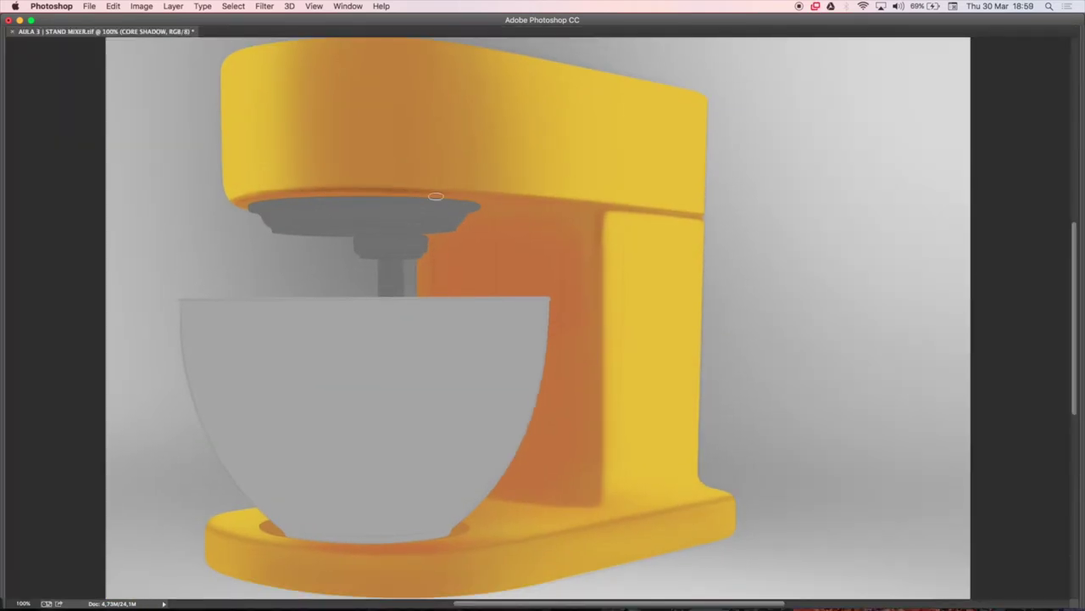
key(Tab)
scroll(268, 441, down, 5)
scroll(268, 442, left, 2)
key(bracketleft)
key(bracketleft)
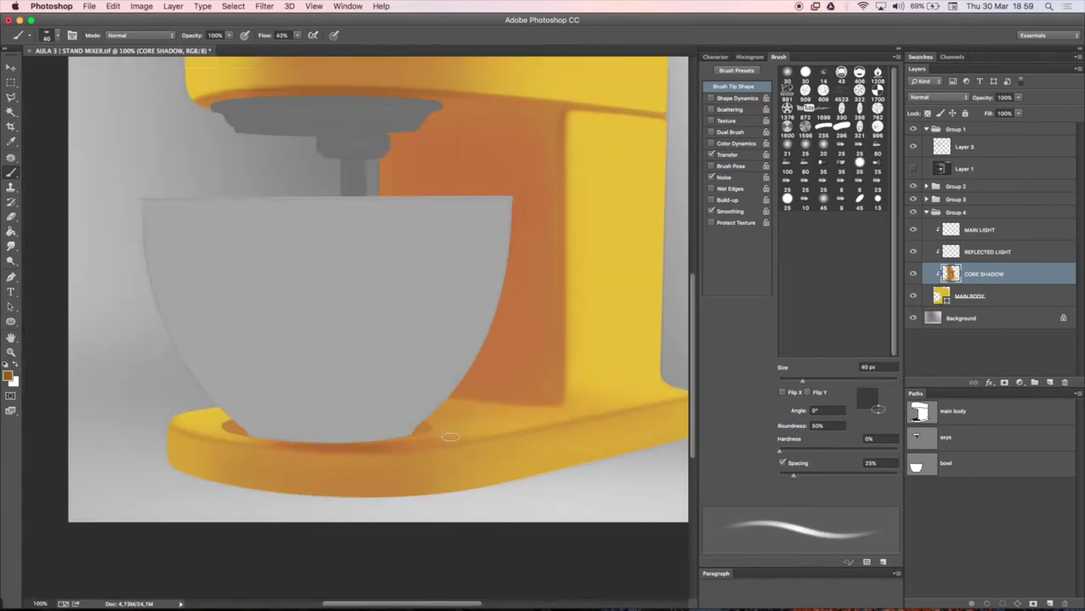
key(ctrl+minus)
- Add a clipped, masked Layer 4 above CORE SHADOW with a 250 px hard brush and reduced fill
key(ctrl+shift+alt+n)
key(ctrl+alt+g)
right_click(365, 161)
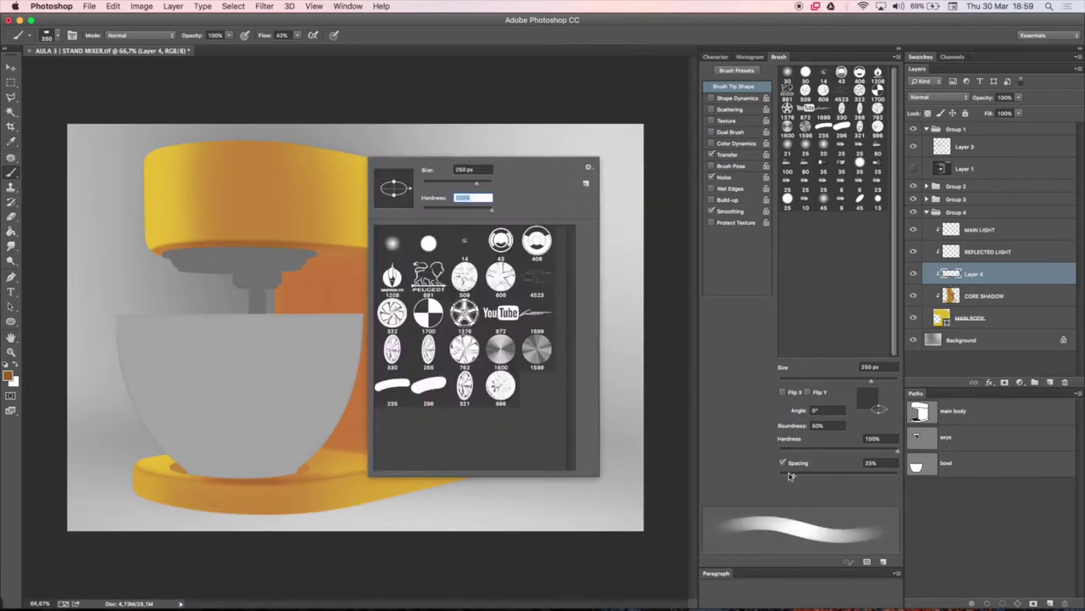
key(Return)
key(d)
key(bracketleft)
key(shift+bracketleft)
key(shift+bracketleft)
key(shift+bracketleft)
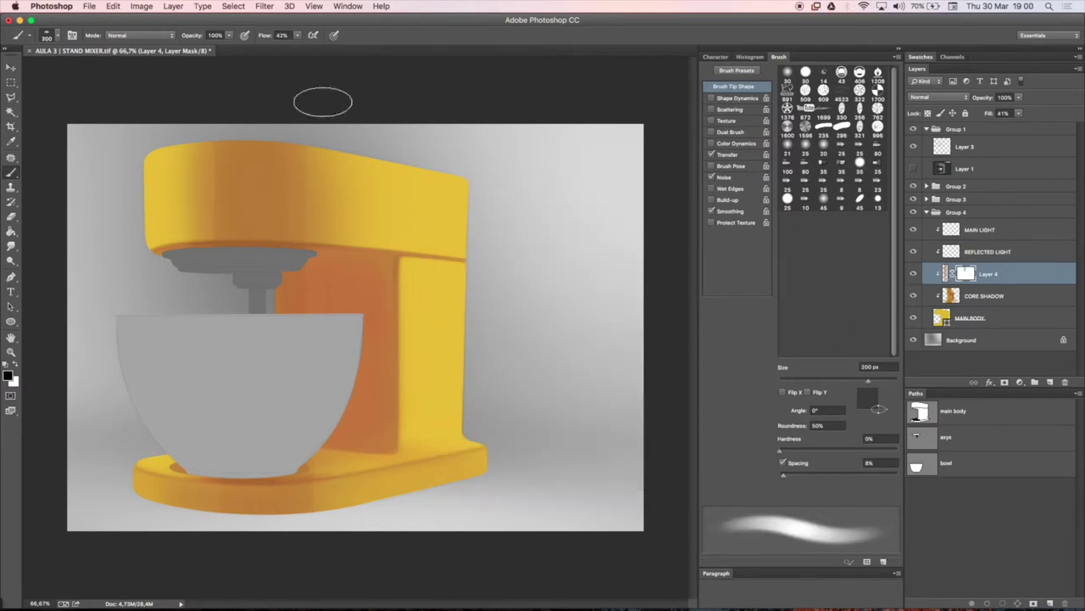
- Load the bowl-seat path as a selection, copy it to a new layer and darken it with Hue/Saturation
key(a)
scroll(187, 492, up, 2)
key(Delete)
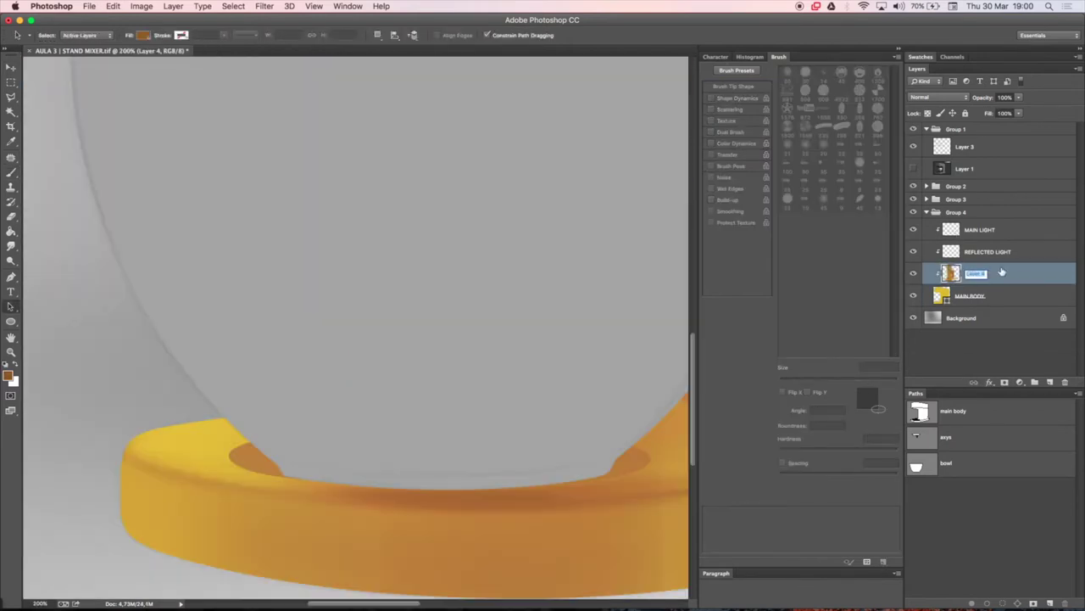
ctrl+click(922, 437)
key(ctrl+j)
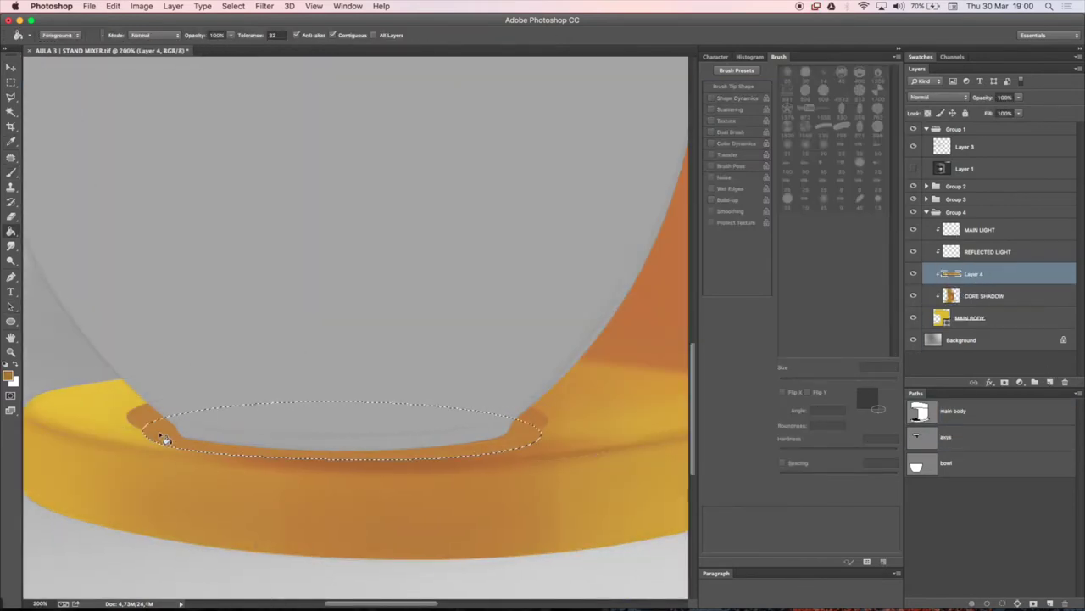
key(ctrl+u)
key(Return)
- Merge the darkened recess into CORE SHADOW and clear the selection and path
right_click(167, 384)
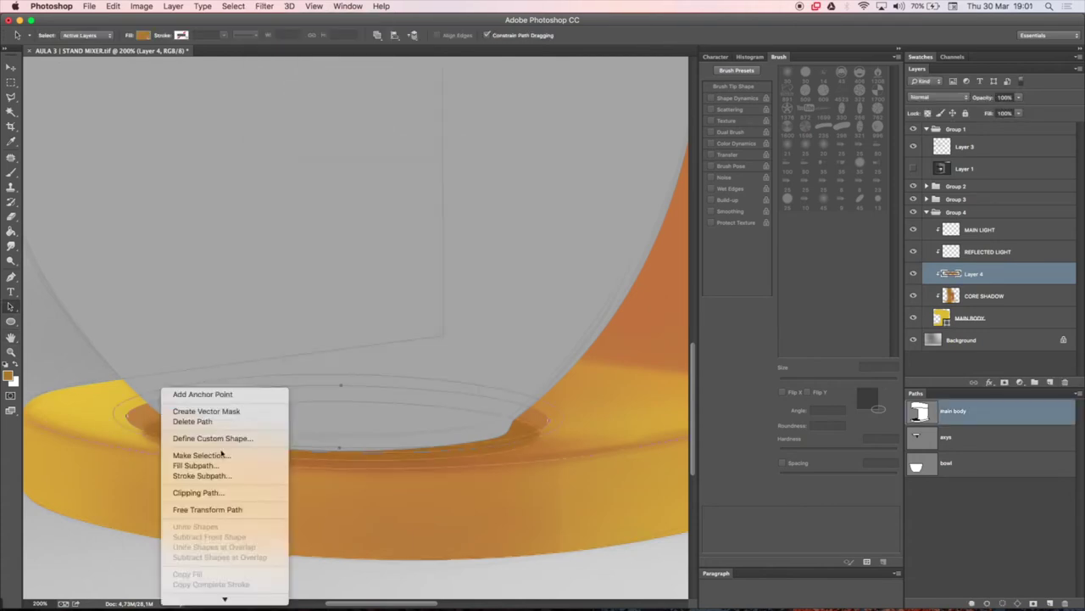
click(223, 450)
click(607, 185)
key(a)
key(Delete)
click(998, 498)
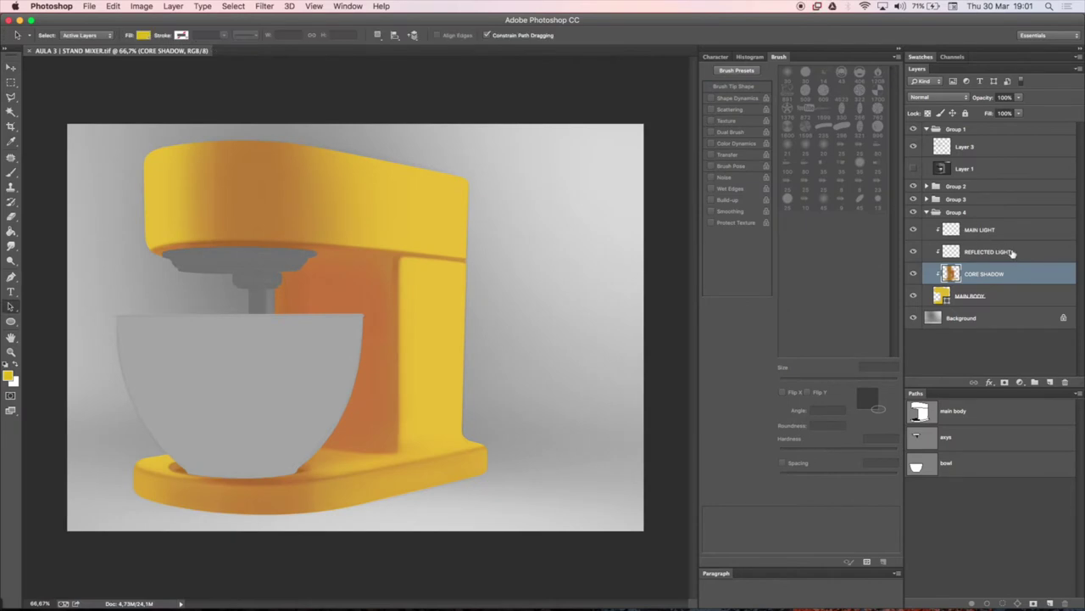
- Paint a soft reflected glow on the REFLECTED LIGHT layer with a 60 px brush
key(b)
click(1012, 252)
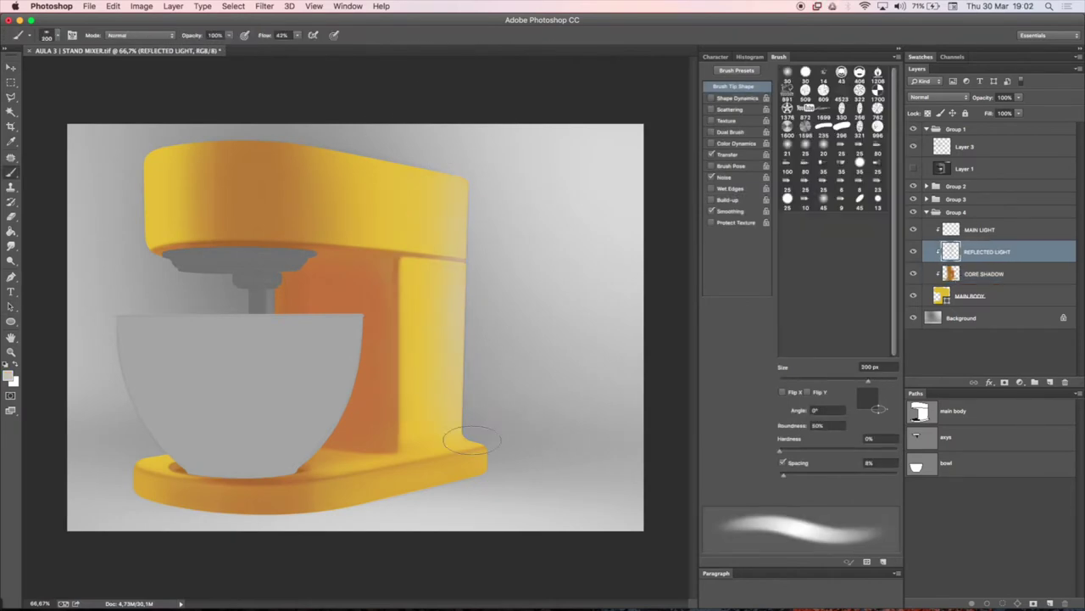
key(bracketleft)
key(bracketleft)
key(bracketleft)
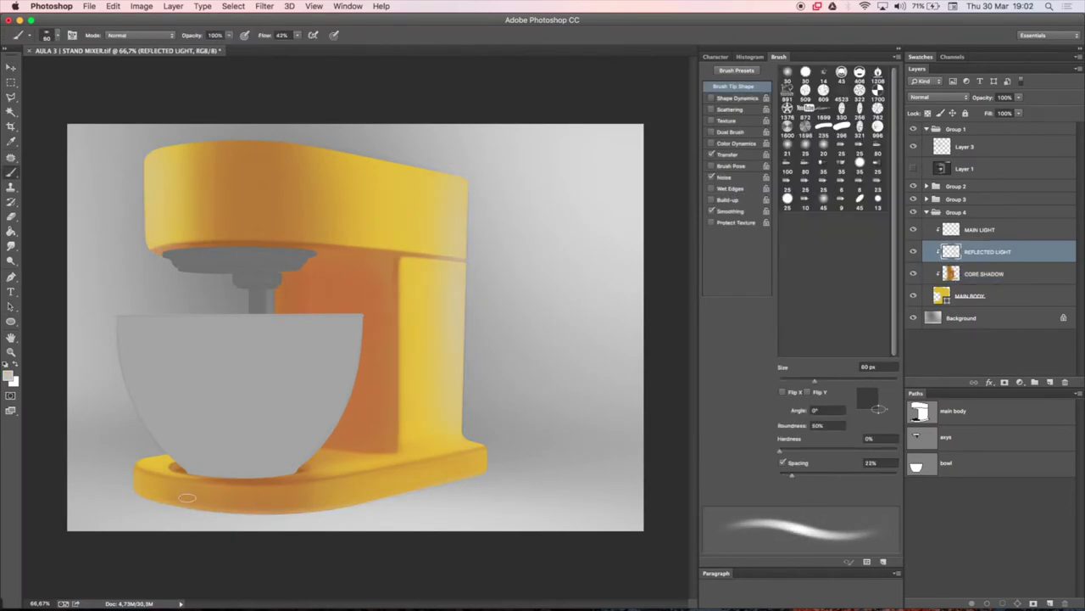
scroll(171, 498, up, 1)
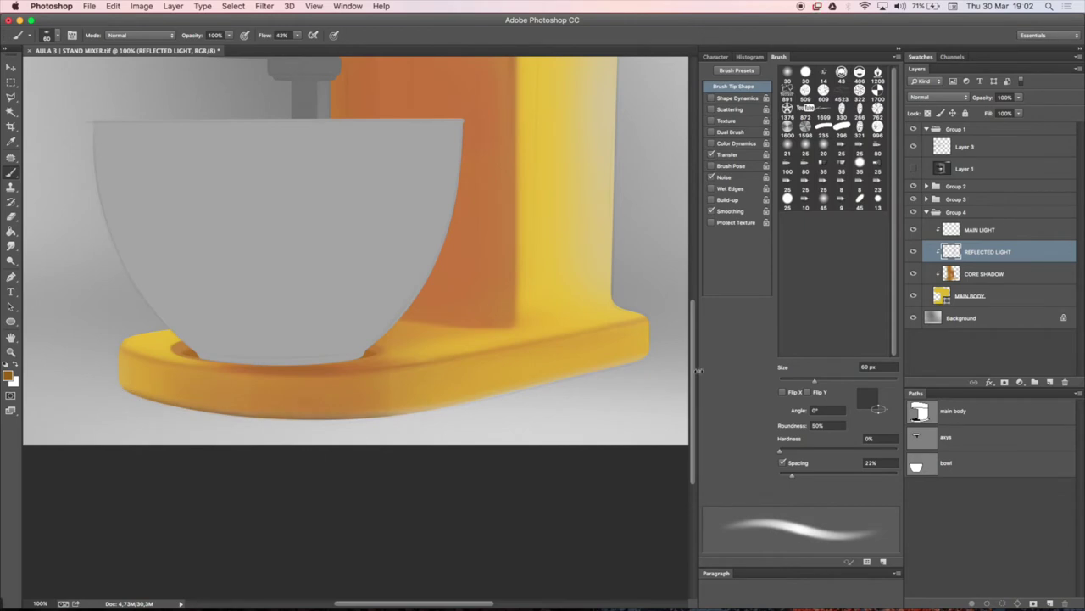
scroll(279, 422, right, 3)
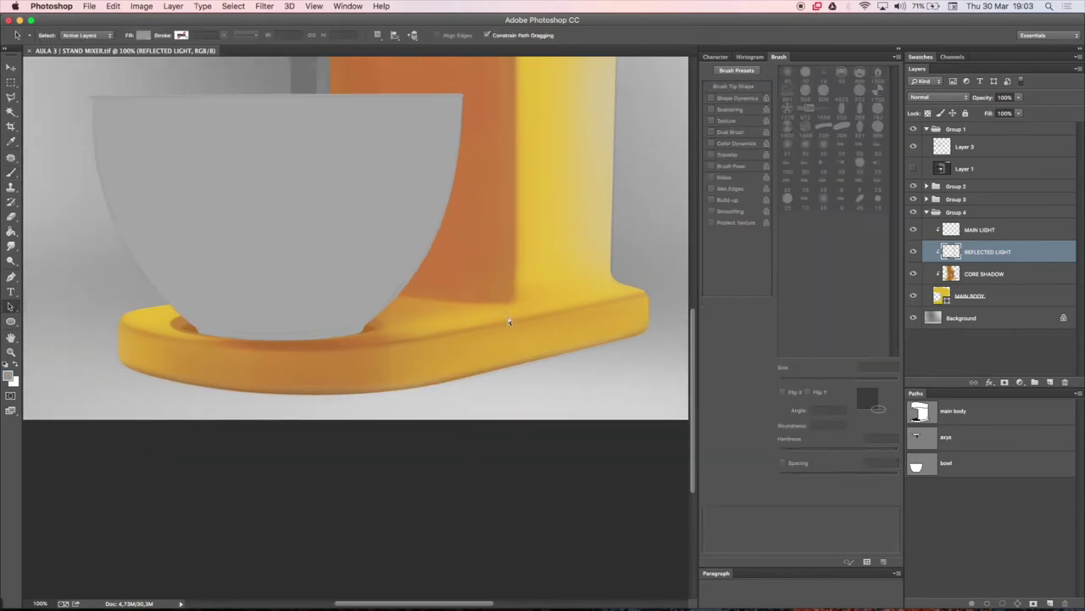
scroll(509, 311, down, 1)
- Add a new layer under MAIN BODY and paint a black shadow beneath the mixer
key(ctrl+shift+alt+n)
key(bracketright)
key(bracketright)
key(bracketright)
drag(140, 513, 445, 520)
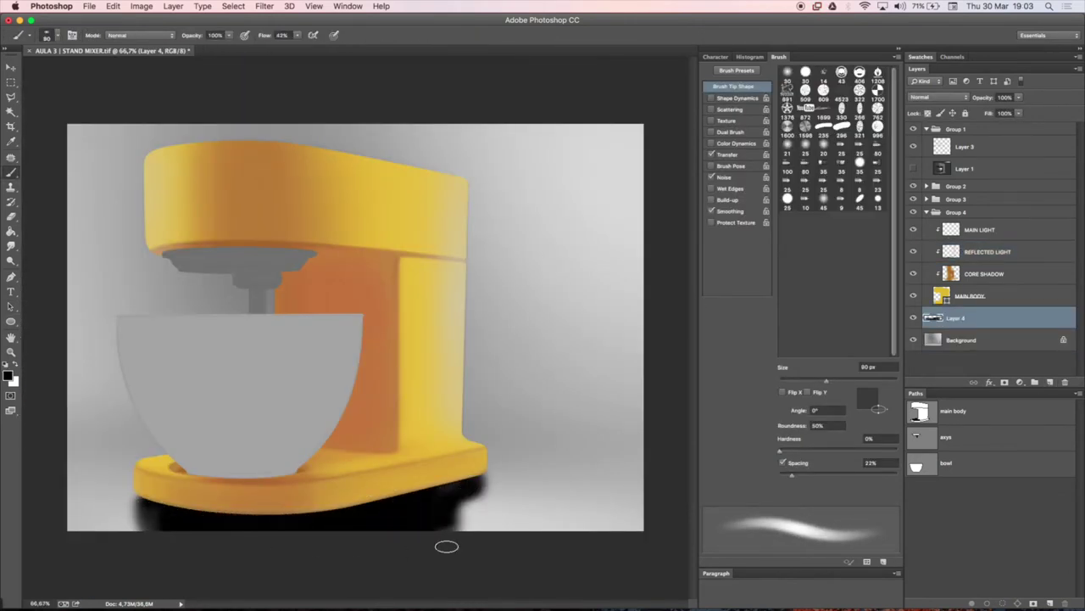
- Lighten the ground shadow, duplicate its layer and paint dark shadow along the base with an 80 px brush
key(ctrl+u)
click(783, 112)
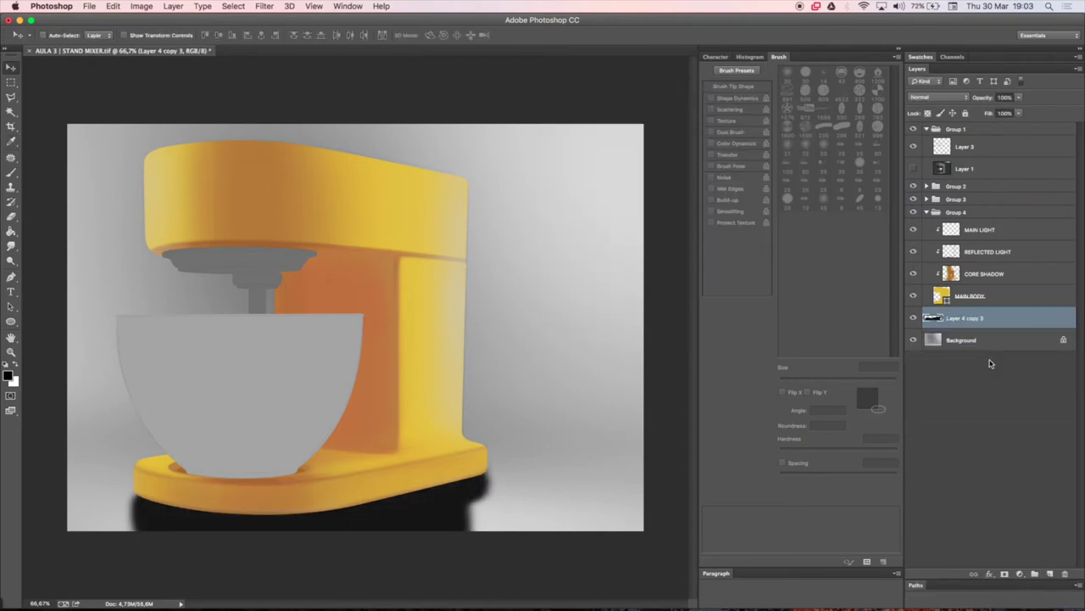
key(ctrl+e)
key(b)
key(bracketleft)
key(bracketleft)
key(bracketleft)
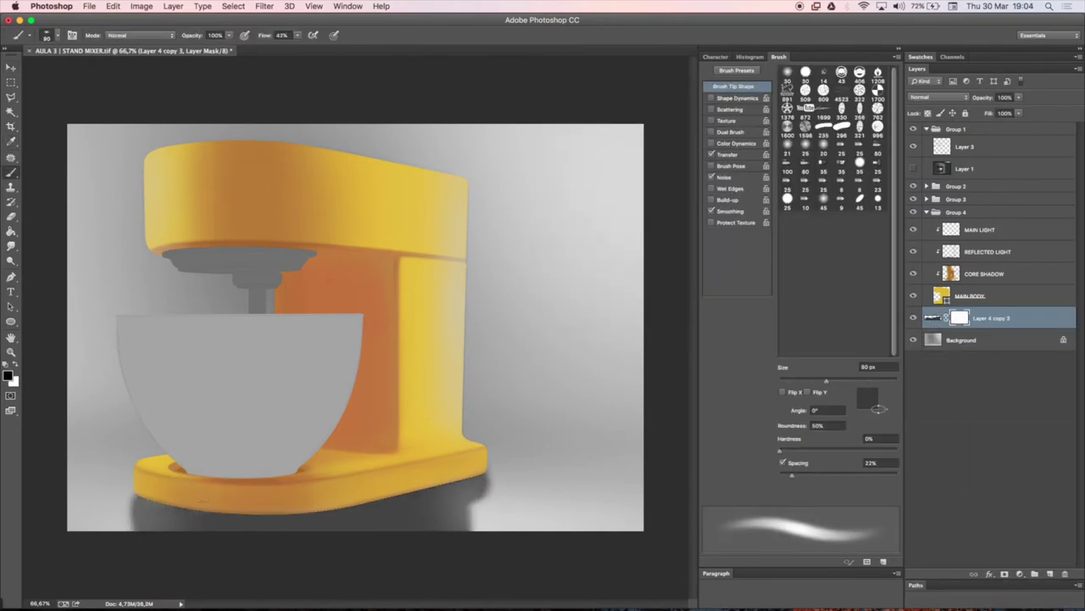
drag(186, 507, 435, 485)
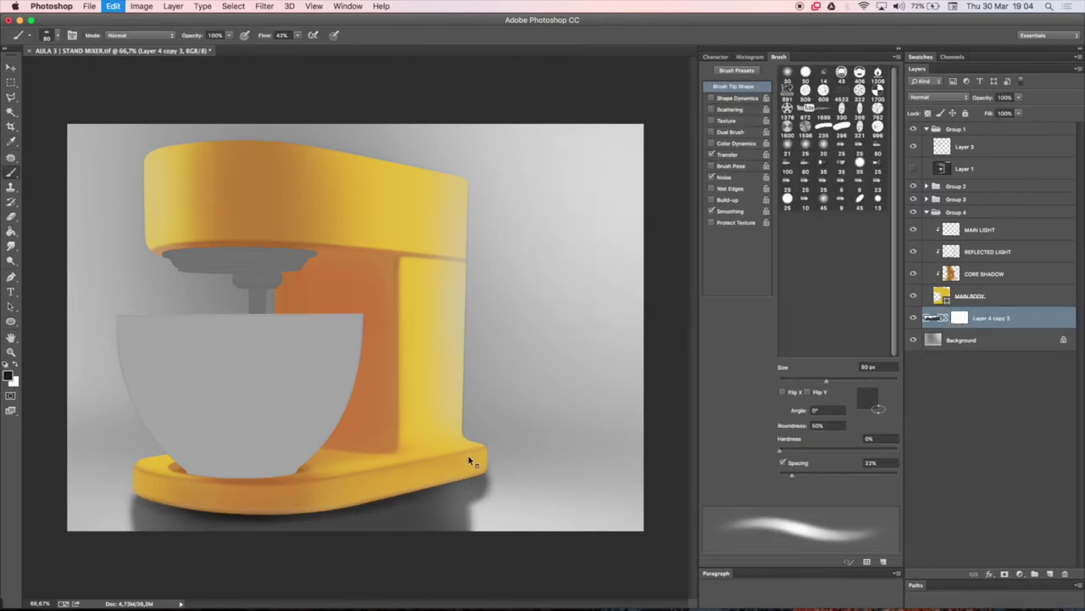
- Set the brush to 100% hardness, then open Levels for CORE SHADOW
key(bracketleft)
key(bracketleft)
key(bracketleft)
key(bracketright)
key(bracketright)
key(bracketright)
key(shift+bracketright)
key(shift+bracketright)
key(shift+bracketright)
right_click(543, 288)
key(Escape)
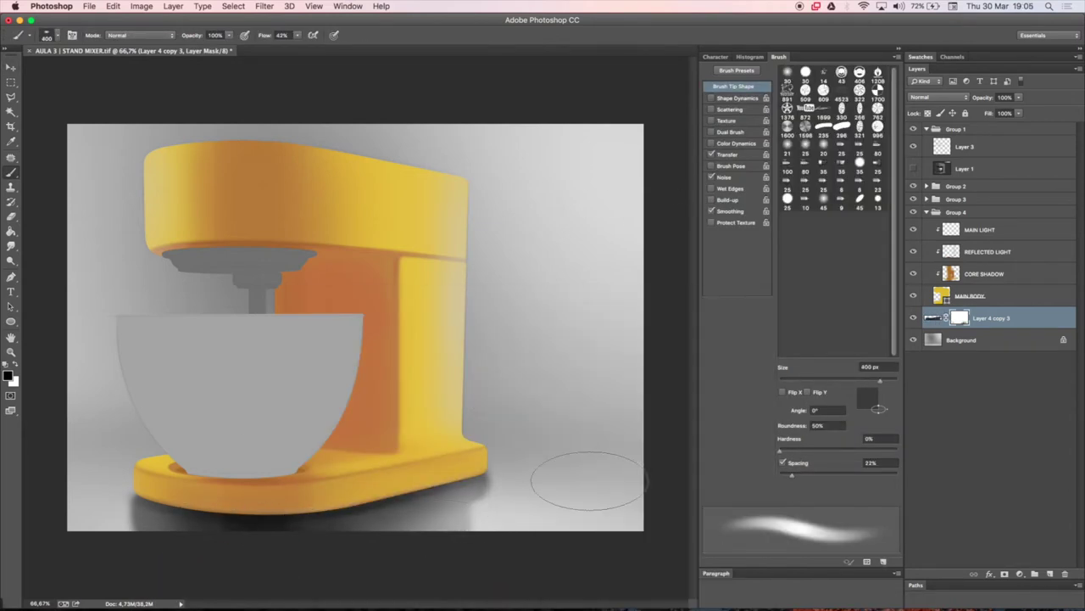
key(v)
key(ctrl+l)
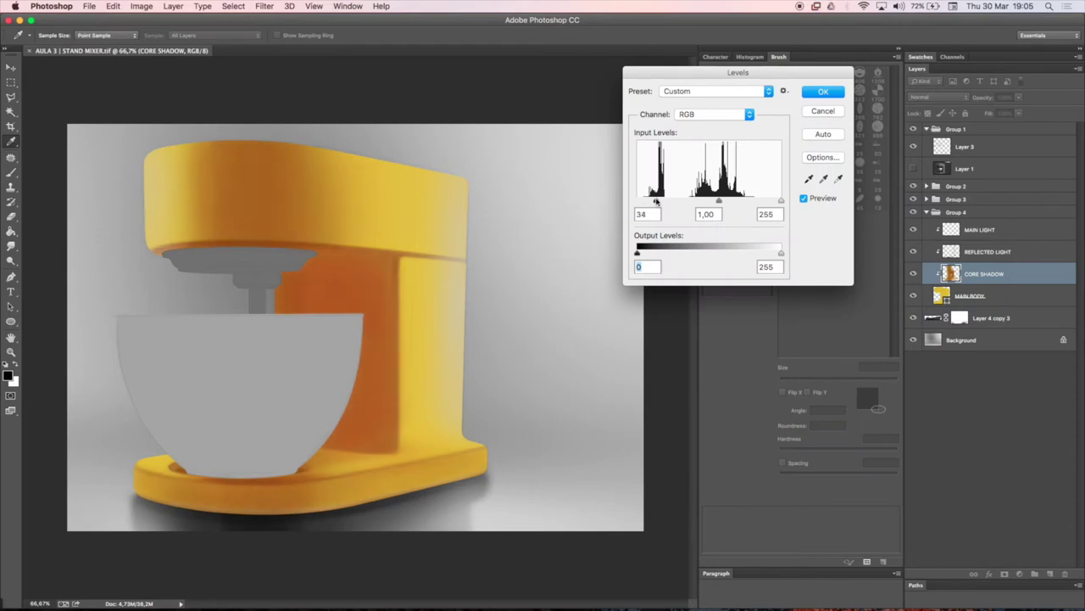
- Cancel Levels, zoom in on the base and choose a lighter reflected-light foreground colour
key(Escape)
click(975, 229)
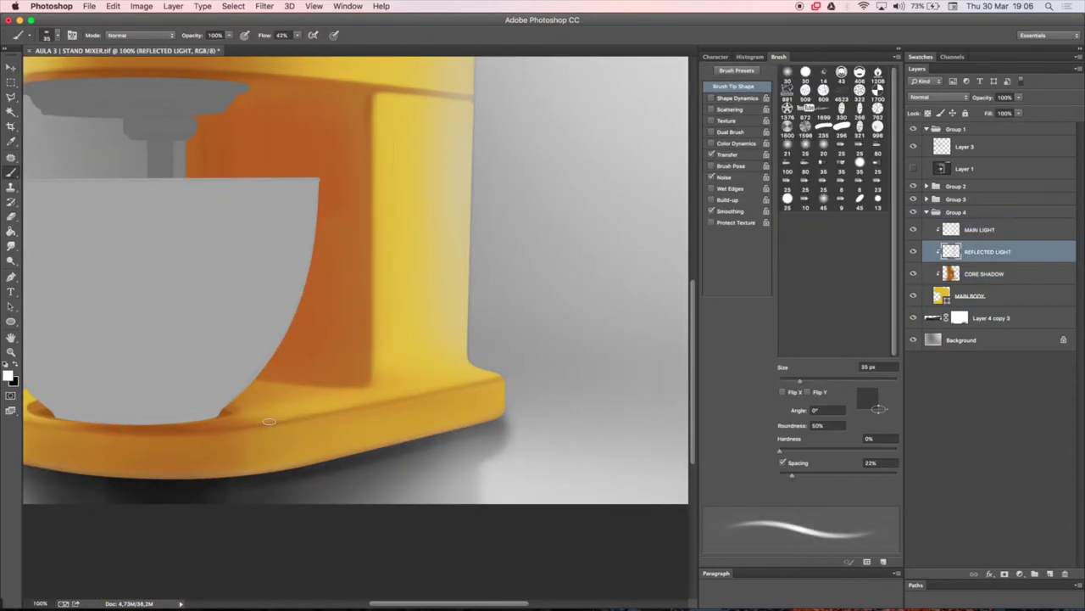
key(ctrl+plus)
key(Tab)
key(Tab)
click(9, 375)
key(Return)
key(Tab)
- Brush a soft reflected-light stroke along the inner edge of the base rim
scroll(502, 366, left, 5)
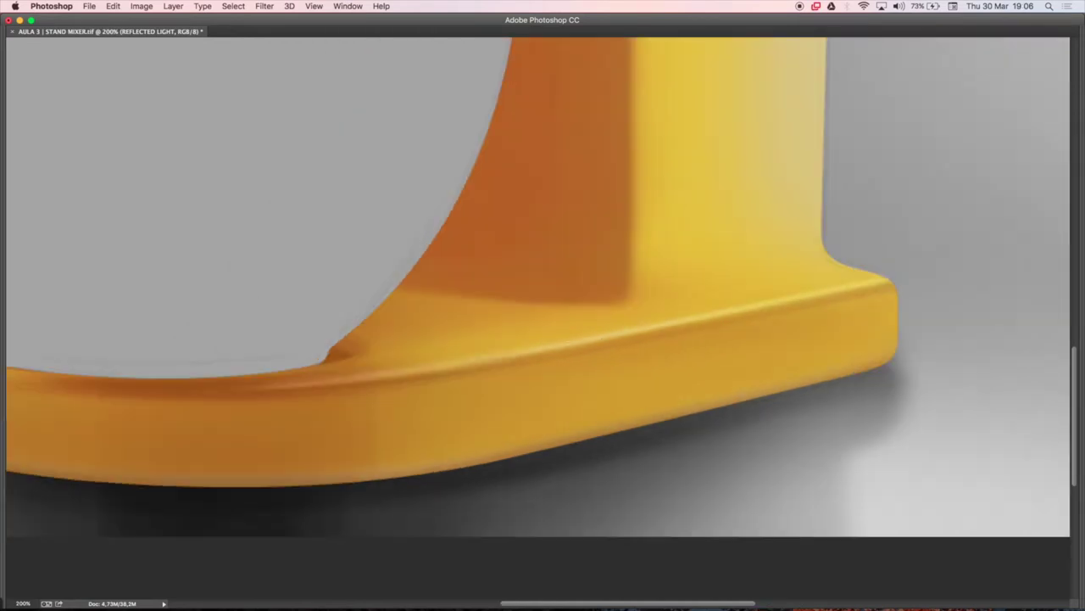
scroll(382, 327, left, 5)
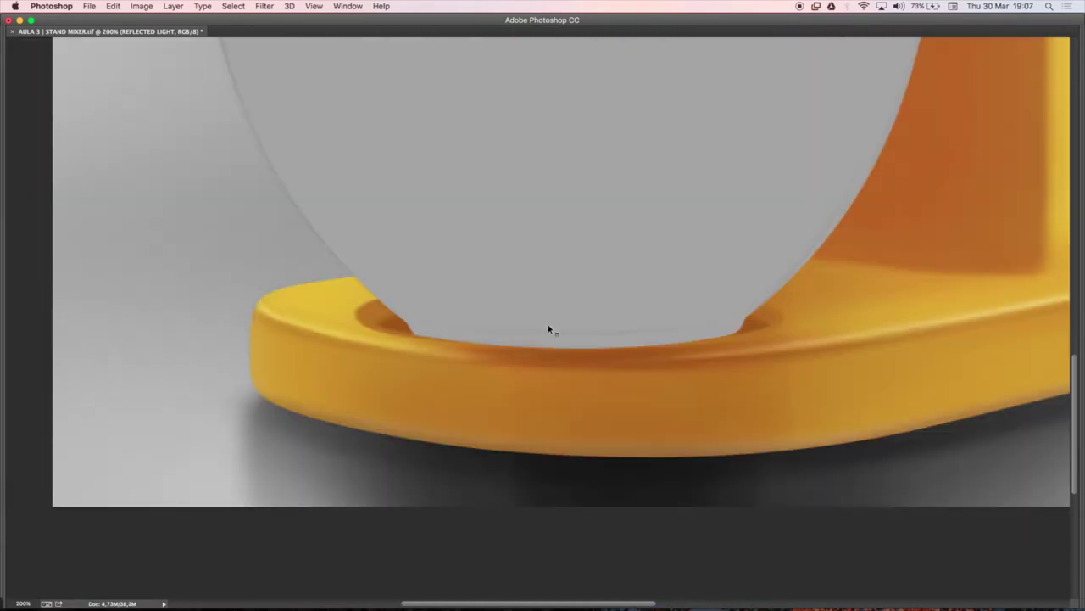
mouse_move(357, 283)
mouse_down()
mouse_move(206, 302)
mouse_move(291, 368)
mouse_up()
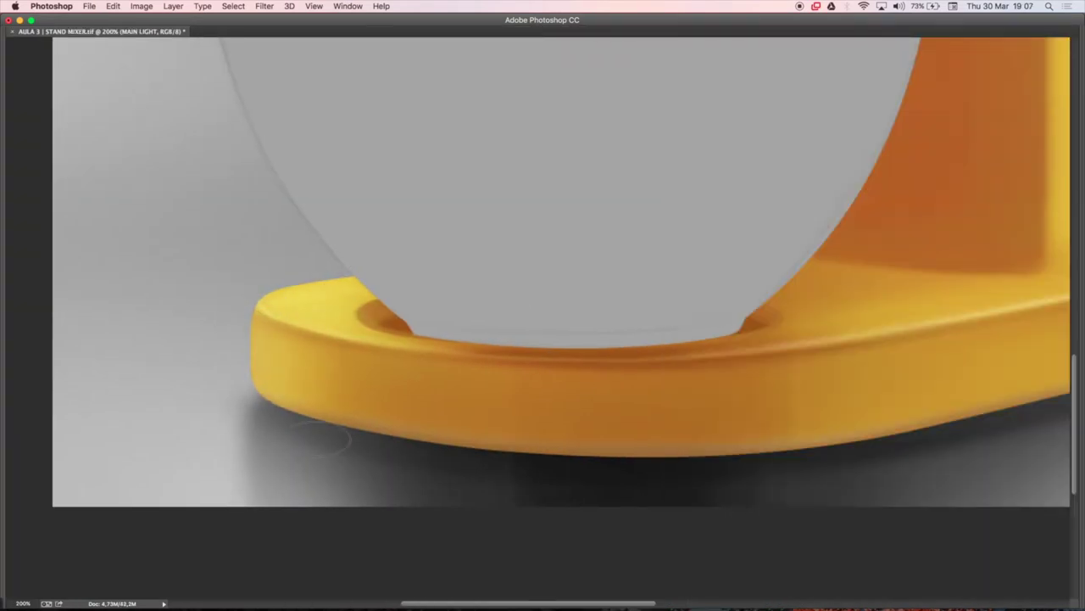
key(Tab)
click(953, 239)
key(Tab)
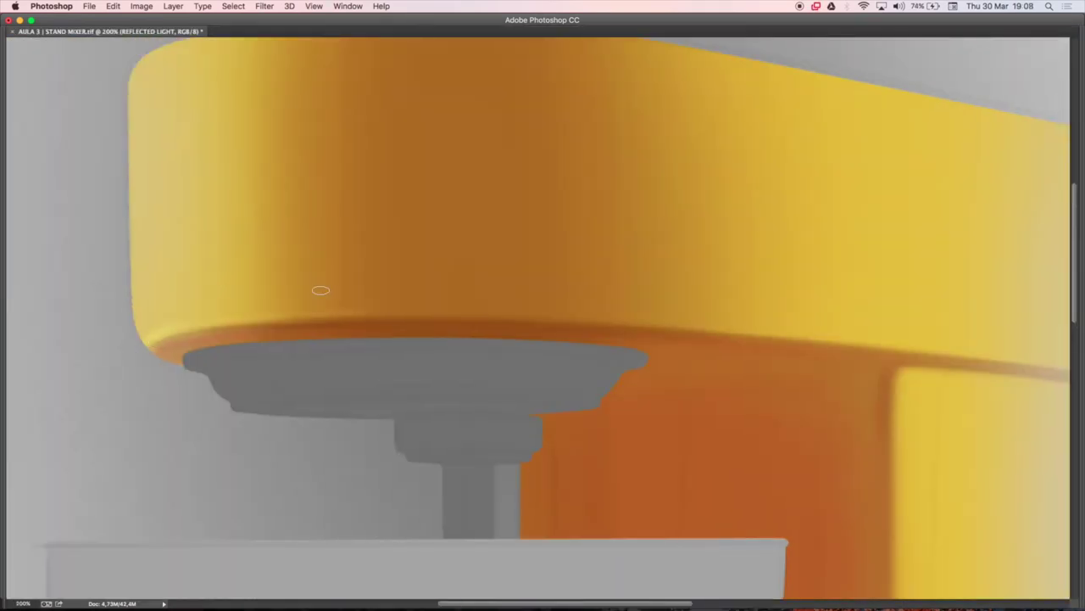
scroll(411, 314, right, 5)
- On CORE SHADOW, paint a darker orange shadow stroke down the mixer head and base
key(Tab)
key(alt+bracketleft)
key(Tab)
key(Tab)
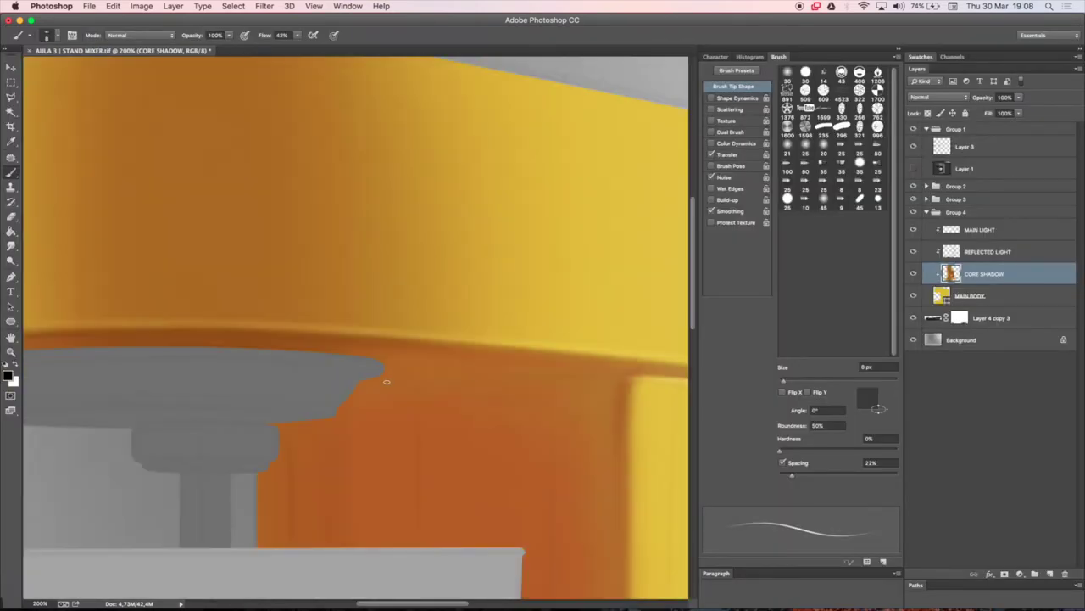
key(Tab)
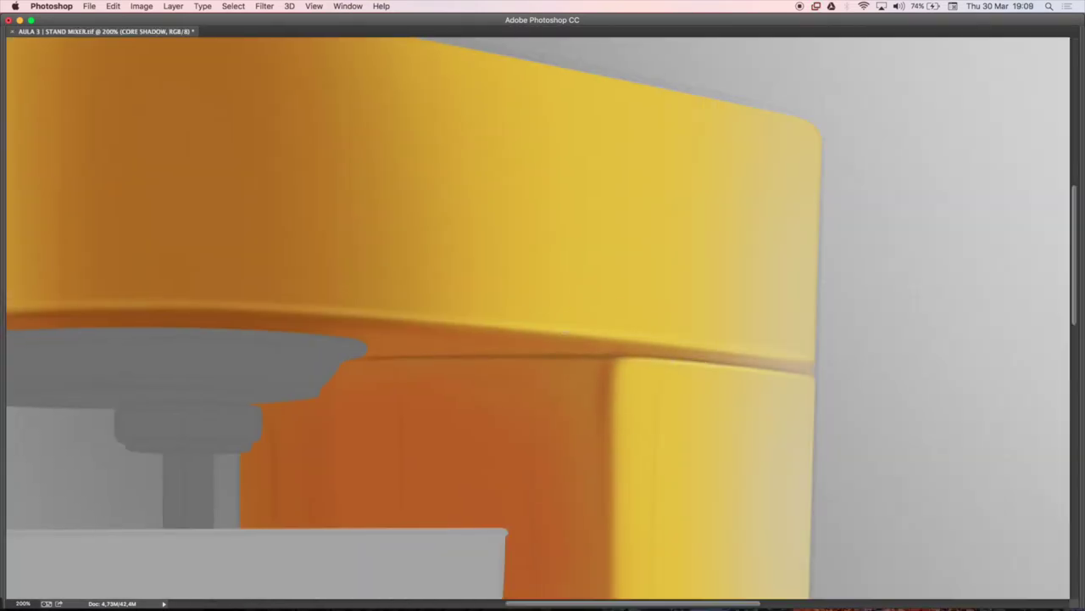
key(Tab)
key(Tab)
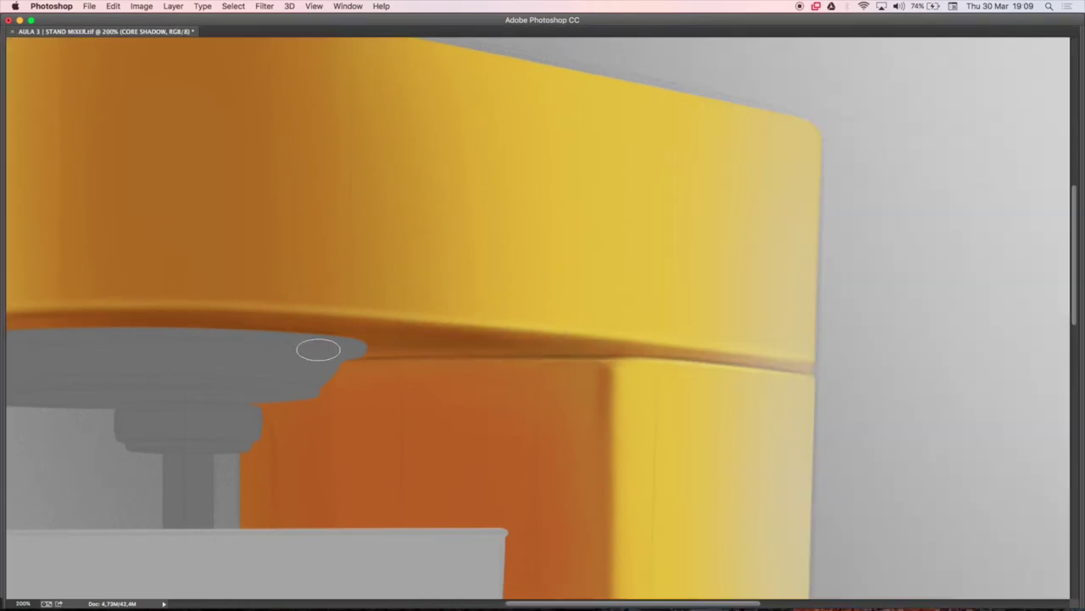
key(ctrl+minus)
key(Tab)
key(Tab)
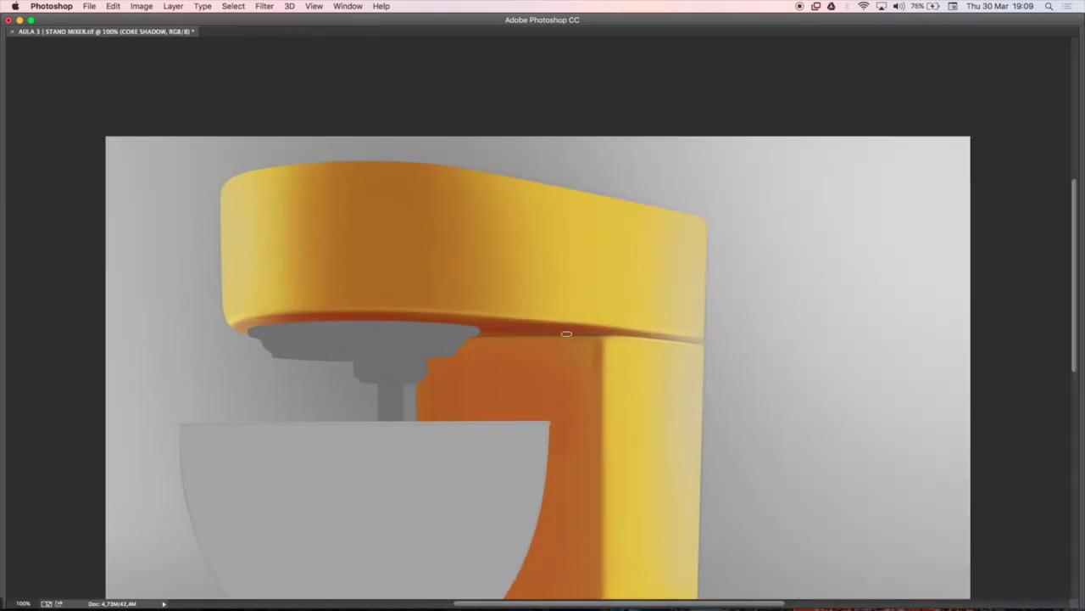
key(ctrl+minus)
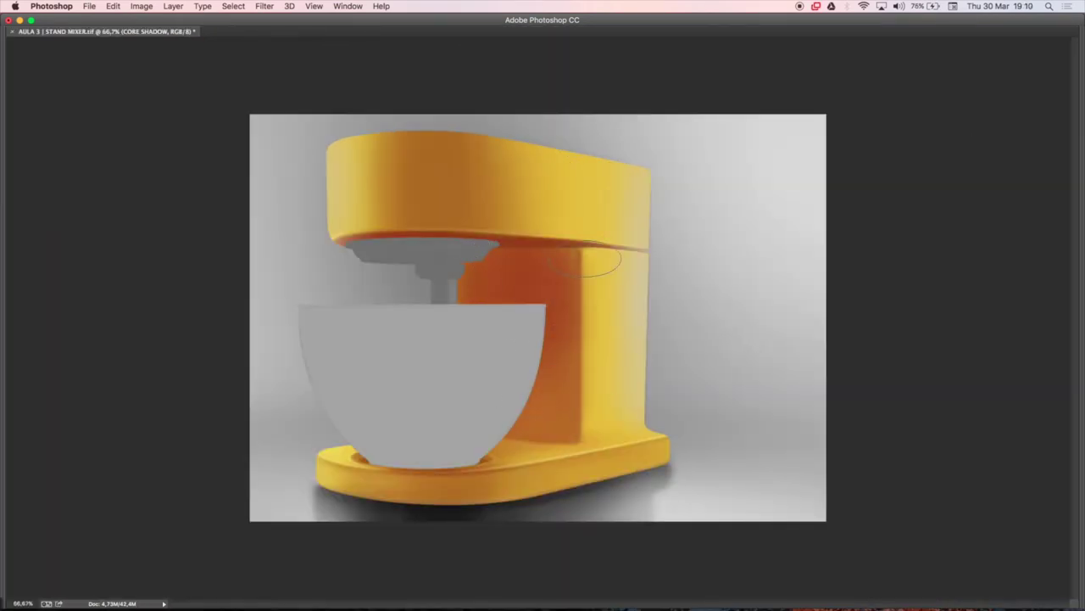
drag(433, 88, 447, 490)
- Zoom to 200% on the base's top edge and sample a colour from the mixer
key(Tab)
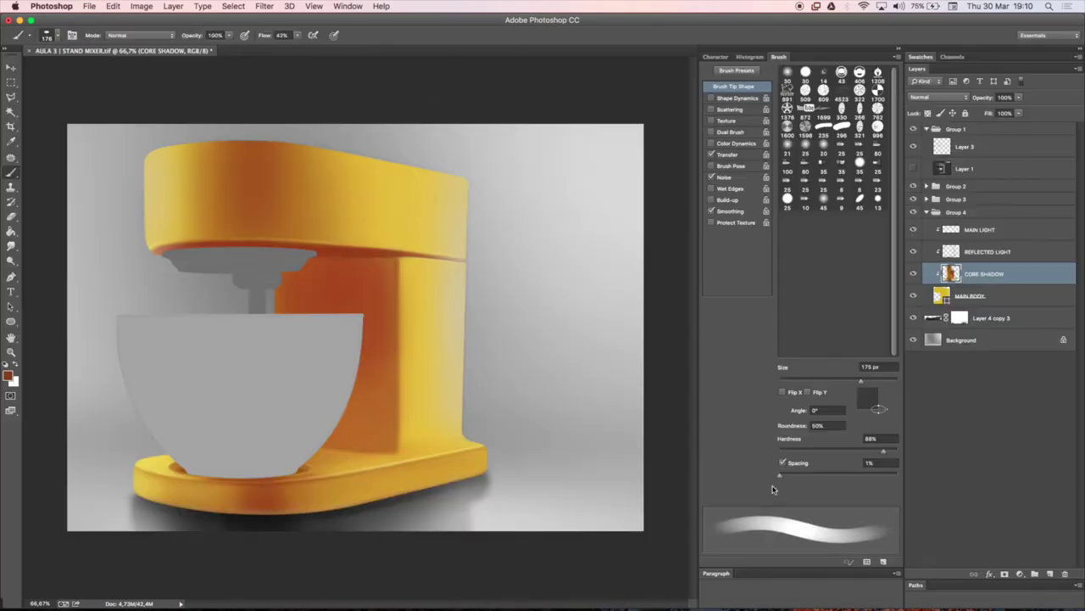
scroll(327, 280, up, 3)
key(alt+bracketright)
key(alt+bracketright)
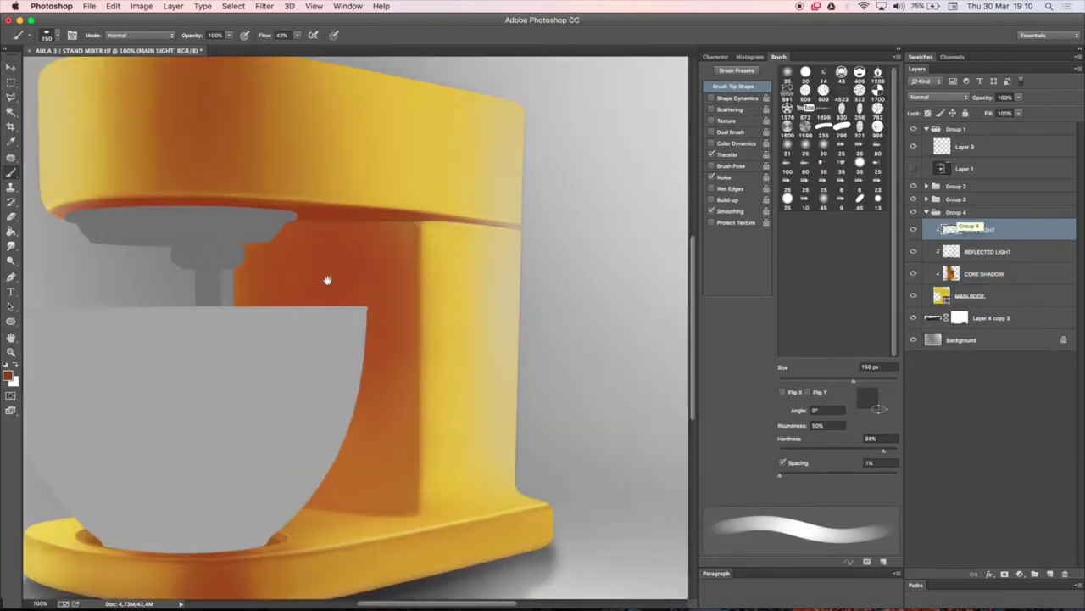
right_click(328, 281)
key(Escape)
key(Tab)
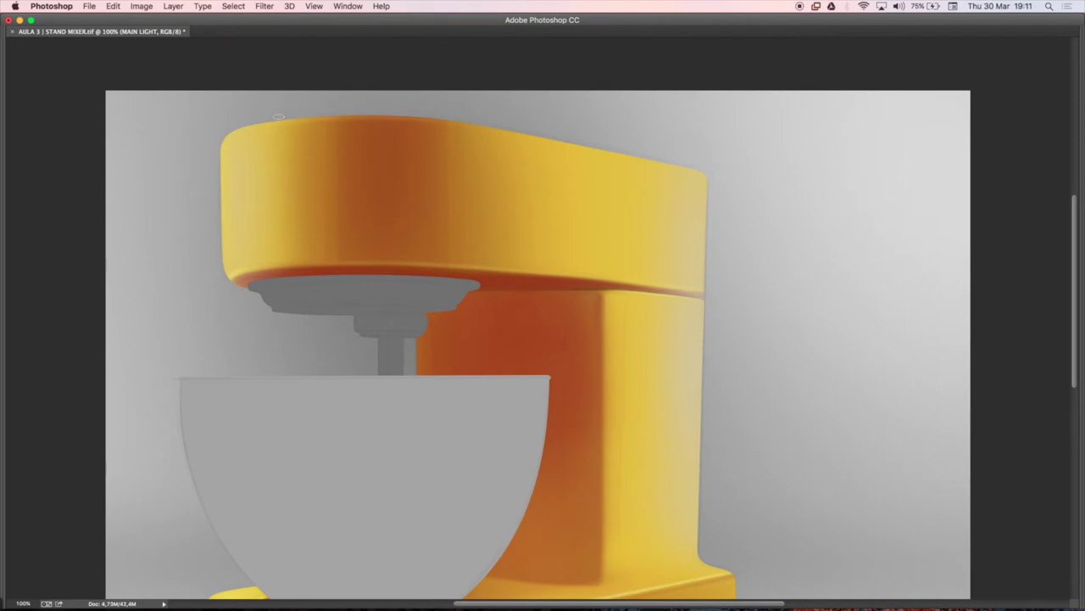
key(super+equal)
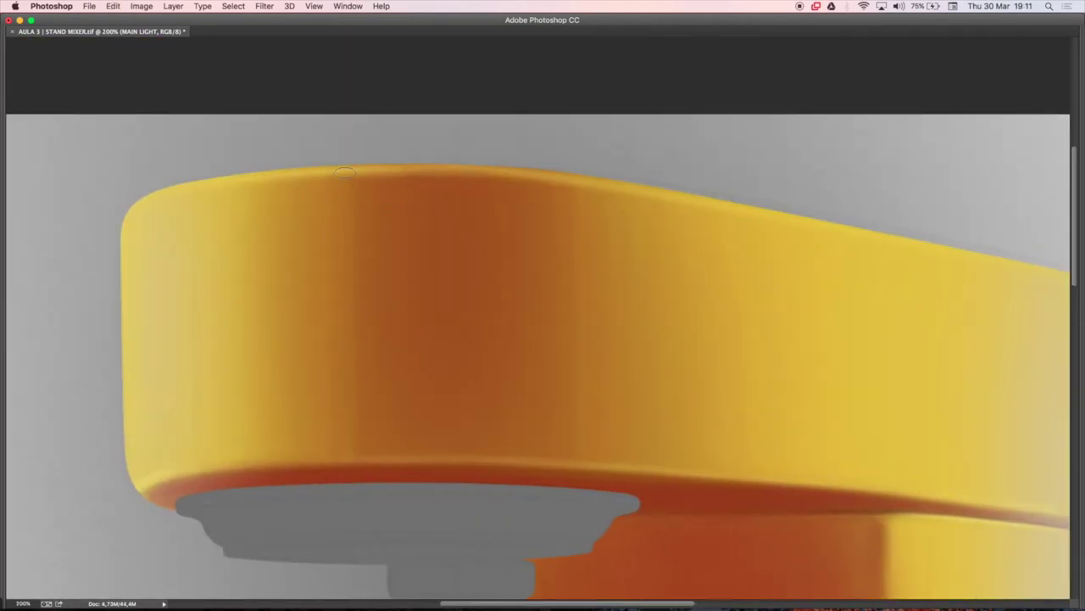
drag(659, 430, 895, 253)
alt+click(475, 470)
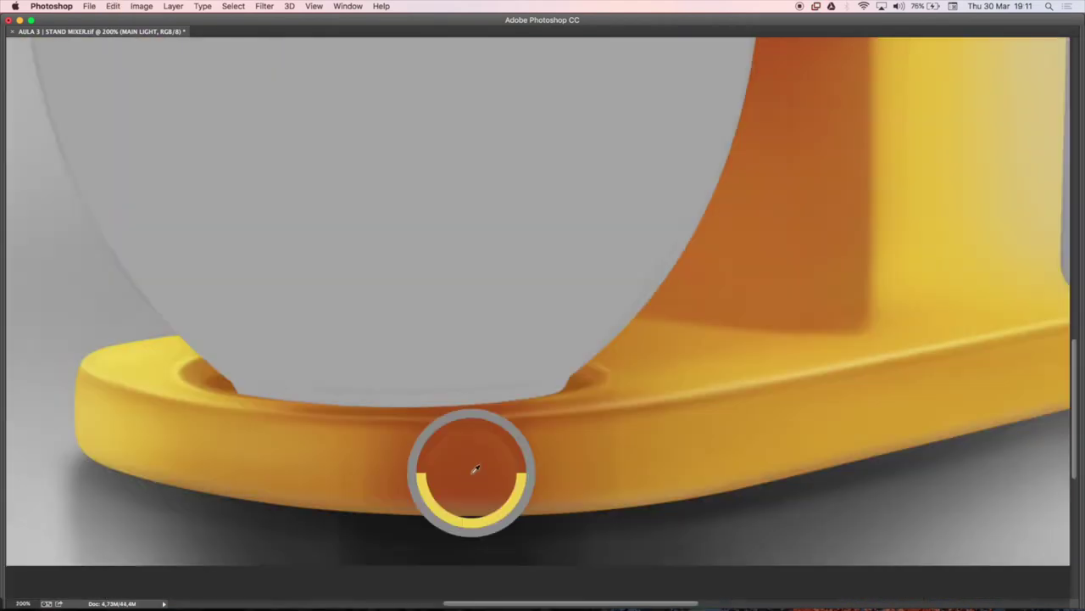
- Paint a straight light line along the base's top edge, then fit the image in view
key(Tab)
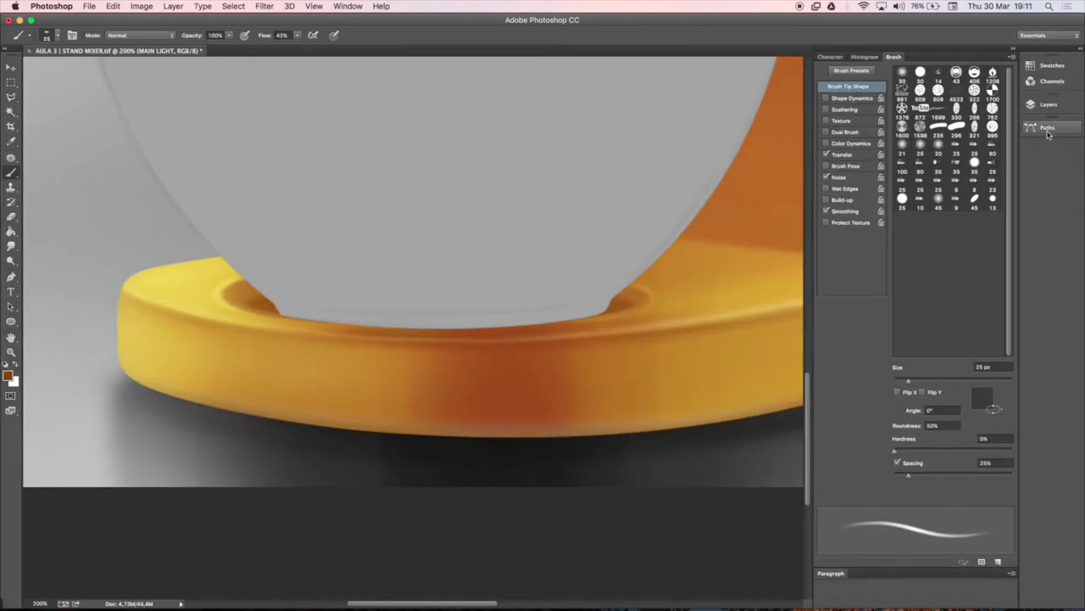
key(Tab)
scroll(424, 398, right, 5)
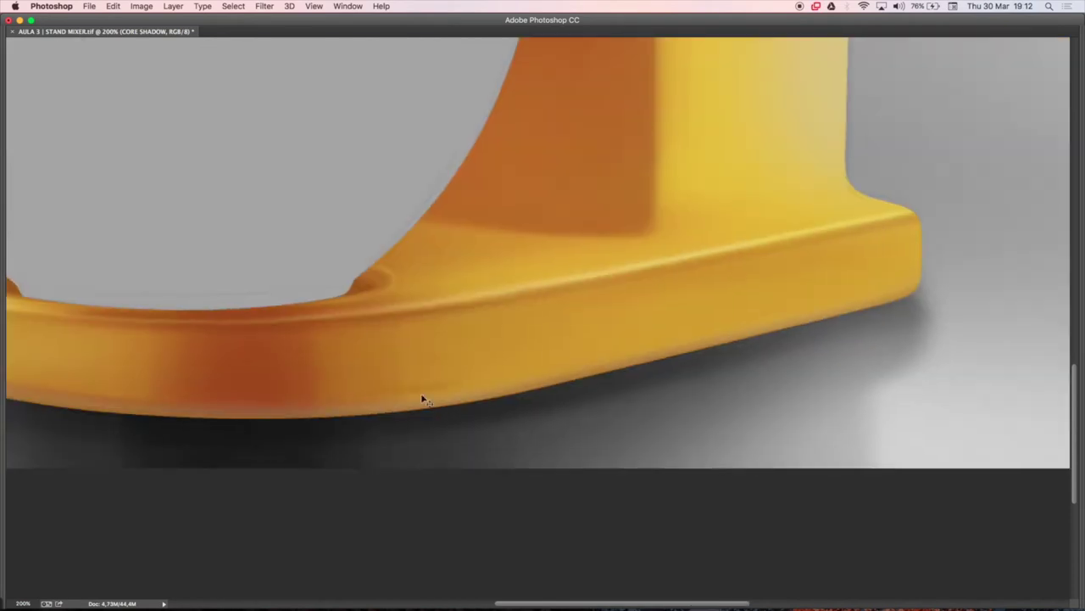
scroll(282, 401, up, 3)
scroll(557, 274, right, 5)
shift+click(545, 277)
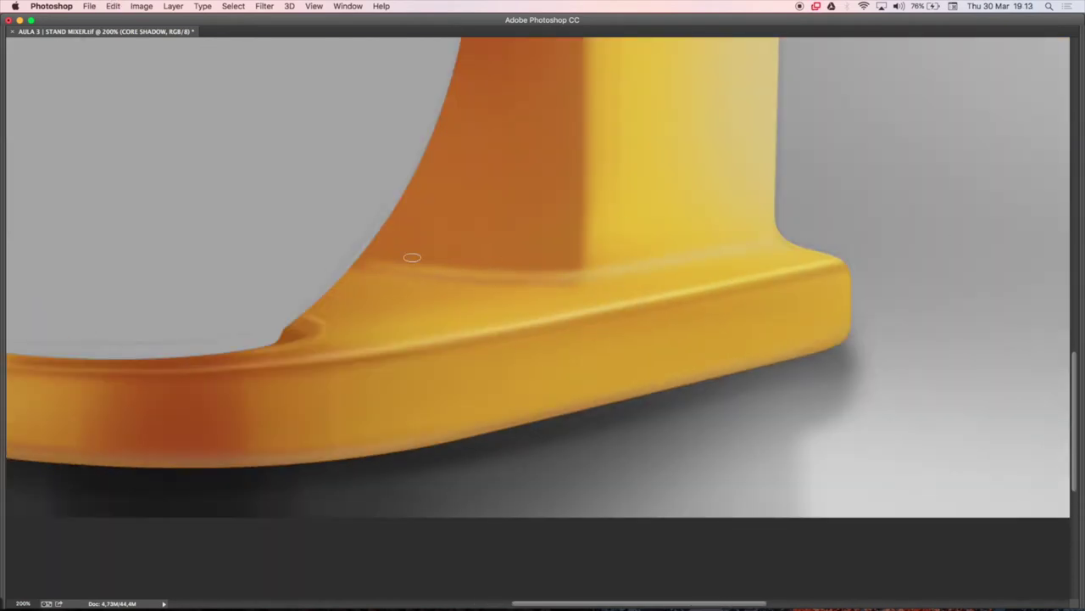
shift+click(785, 261)
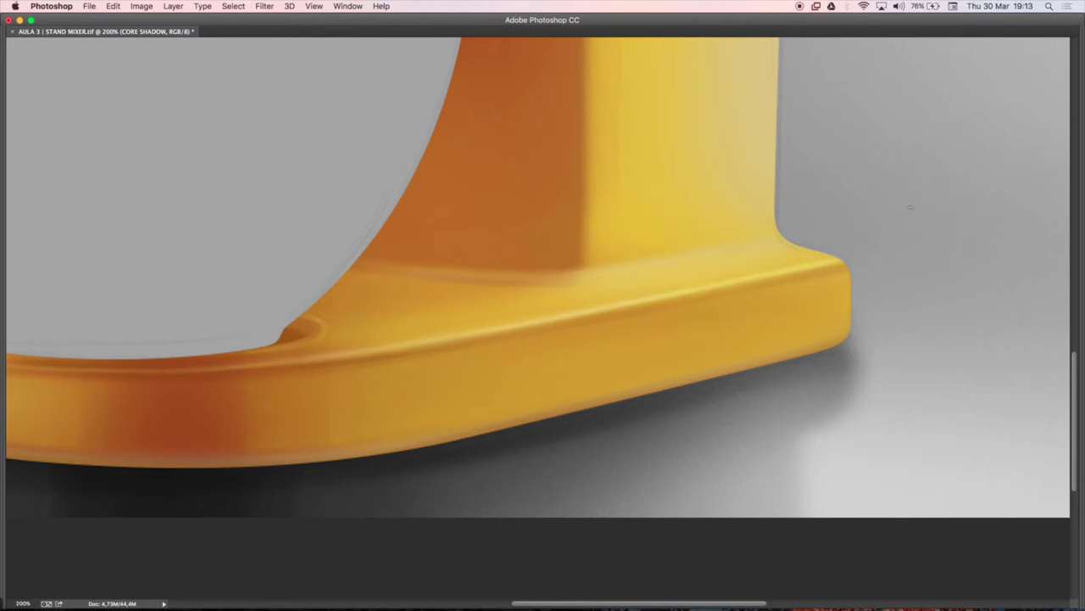
key(ctrl+0)
key(Tab)
right_click(166, 188)
click(926, 408)
- Add a layer mask to MAIN LIGHT and set a 10 px brush at 200% zoom
click(979, 229)
click(1005, 574)
key(bracketright)
key(bracketright)
key(bracketright)
key(ctrl+plus)
key(ctrl+plus)
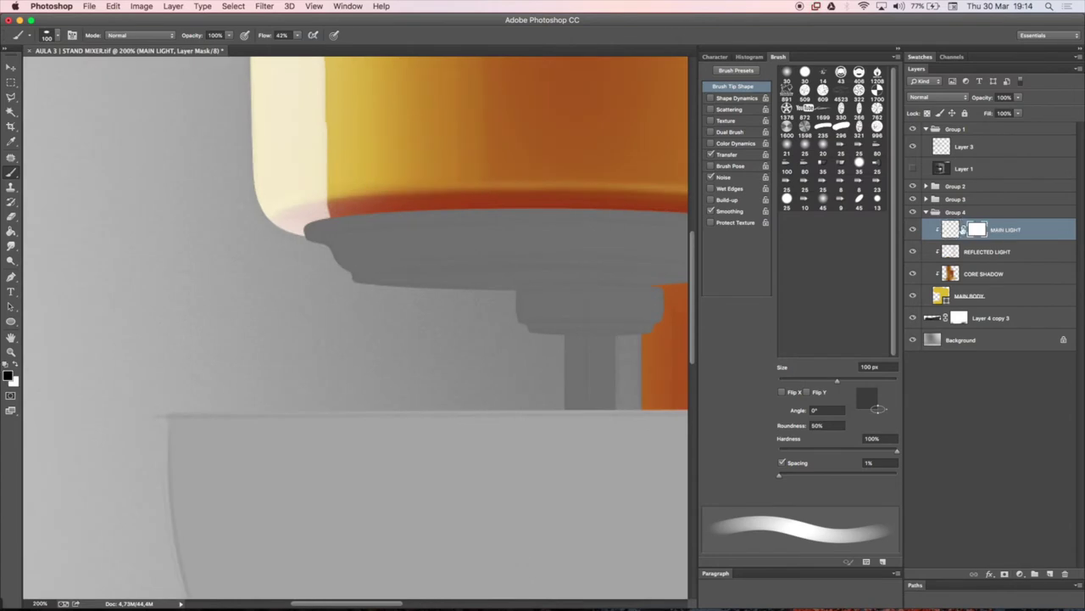
drag(323, 222, 290, 222)
scroll(303, 222, up, 5)
scroll(303, 222, left, 3)
key(bracketleft)
key(bracketleft)
key(bracketleft)
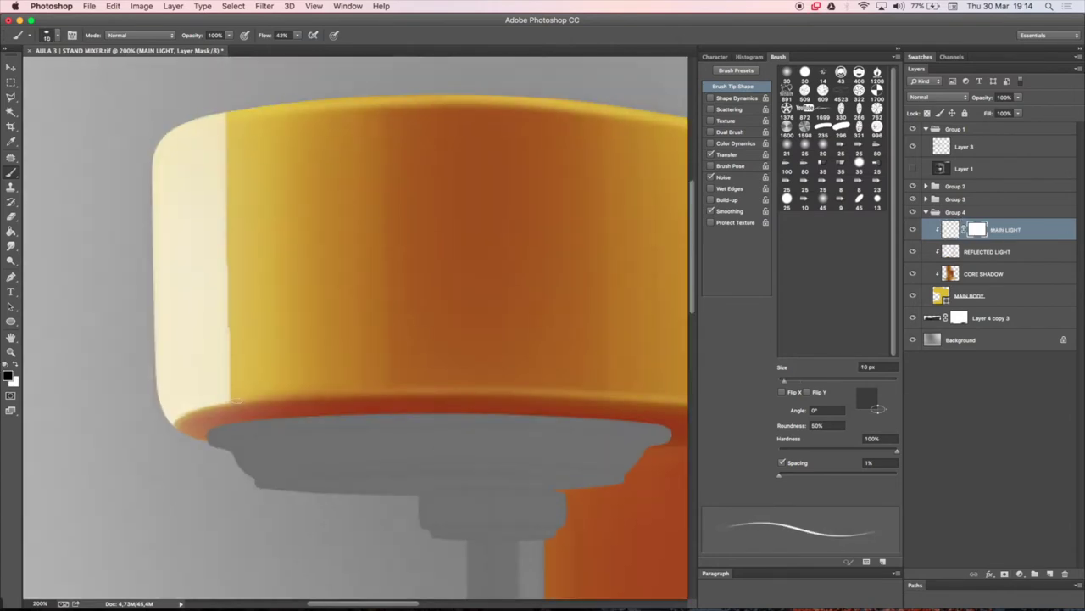
- Paint and smudge a pale white highlight on the left ends of the head and base
key(x)
click(955, 222)
key(bracketleft)
key(bracketleft)
key(bracketleft)
click(11, 247)
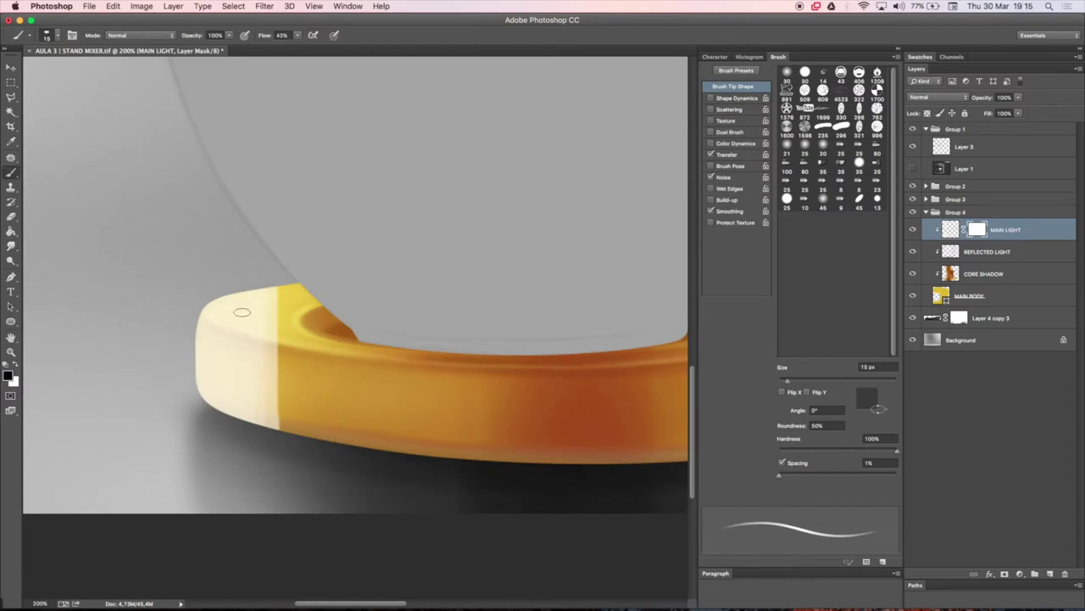
key(bracketright)
key(bracketright)
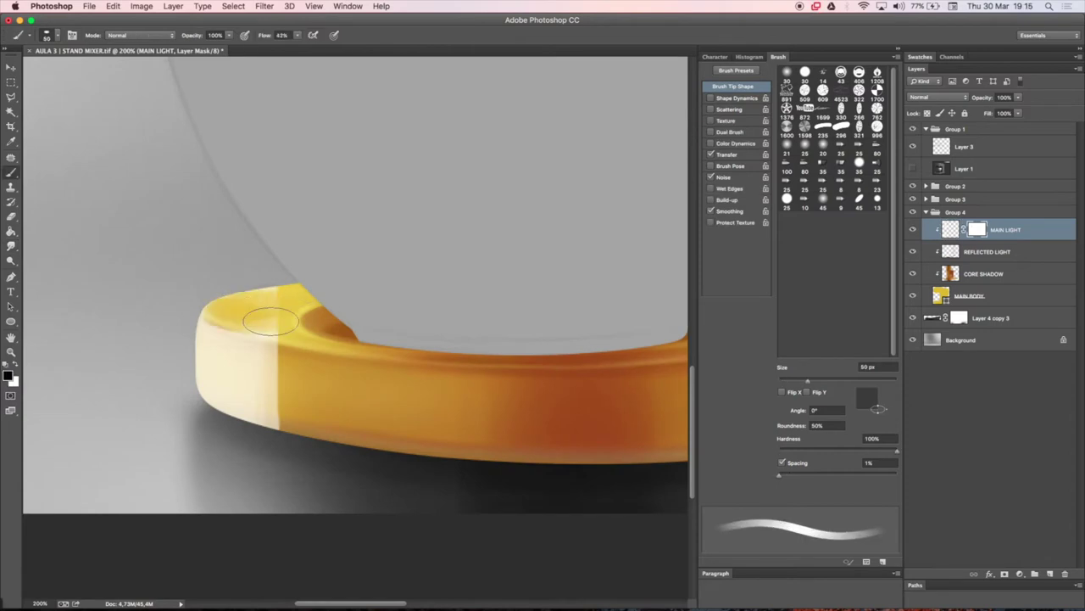
- Mask out the excess highlight on the base with a softened brush
drag(257, 321, 229, 314)
mouse_move(178, 401)
mouse_down()
mouse_move(280, 402)
mouse_move(475, 373)
mouse_up()
key(shift+bracketleft)
key(shift+bracketleft)
key(shift+bracketleft)
drag(220, 398, 381, 310)
key(super+minus)
key(super+minus)
key(super+minus)
key(shift+bracketright)
key(shift+bracketright)
key(shift+bracketright)
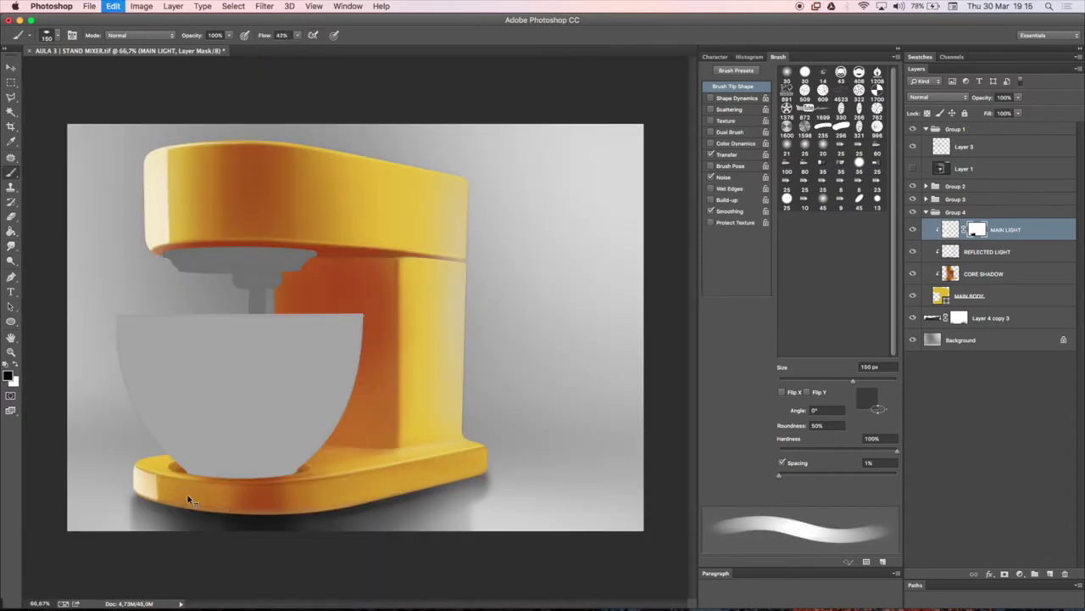
- Choose a large soft brush, lower the highlight layer's fill and duplicate MAIN LIGHT
right_click(170, 288)
double_click(212, 364)
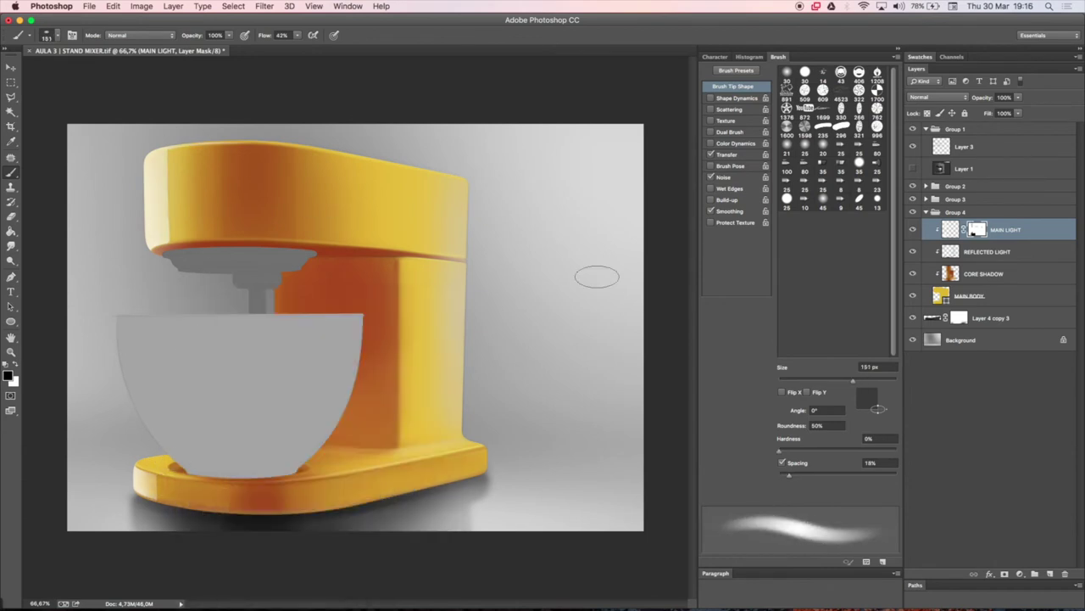
drag(1017, 113, 1002, 126)
drag(1049, 572, 1049, 573)
key(bracketleft)
key(bracketleft)
key(bracketleft)
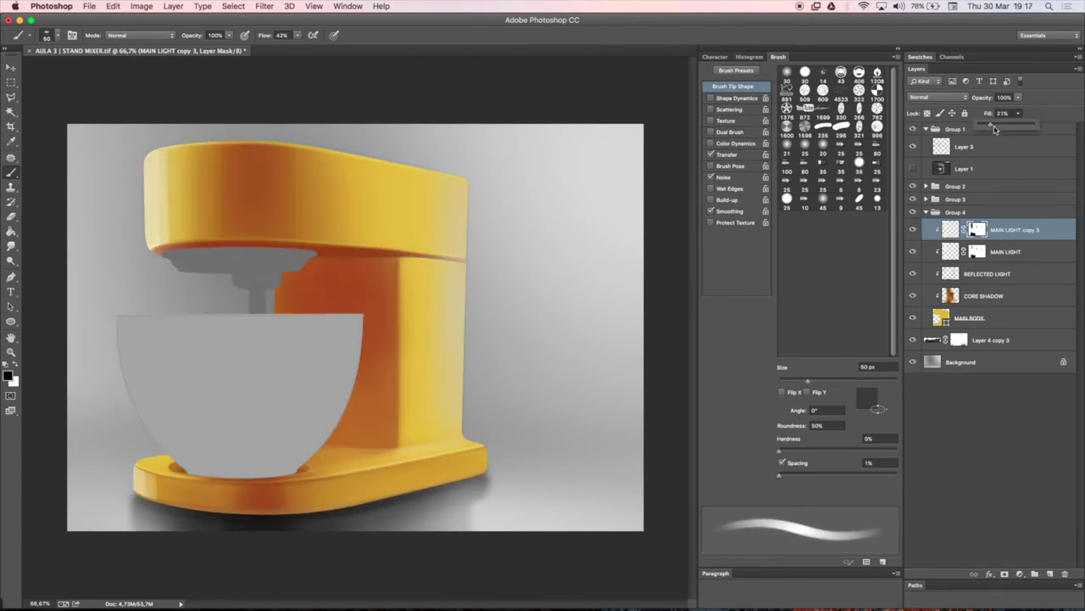
- Rename Layer 4 copy 3 to CAST SHADOW and select Layer 4 in Group 4
click(926, 212)
click(985, 235)
click(959, 213)
key(bracketright)
key(bracketright)
key(bracketright)
key(v)
click(147, 342)
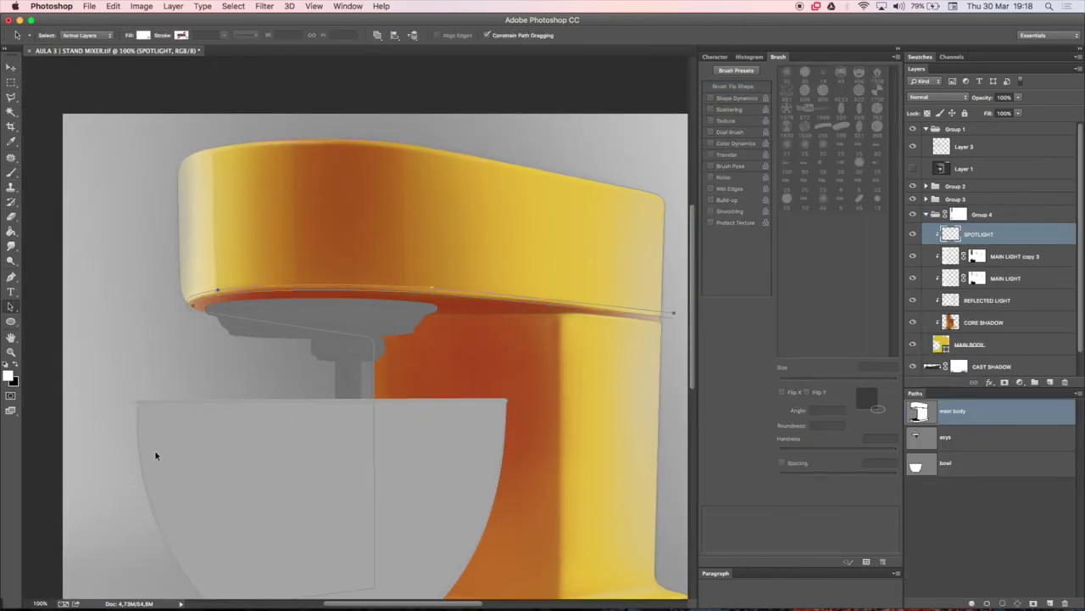
- Fit the mixer in view and set up a 175 px white soft brush
key(p)
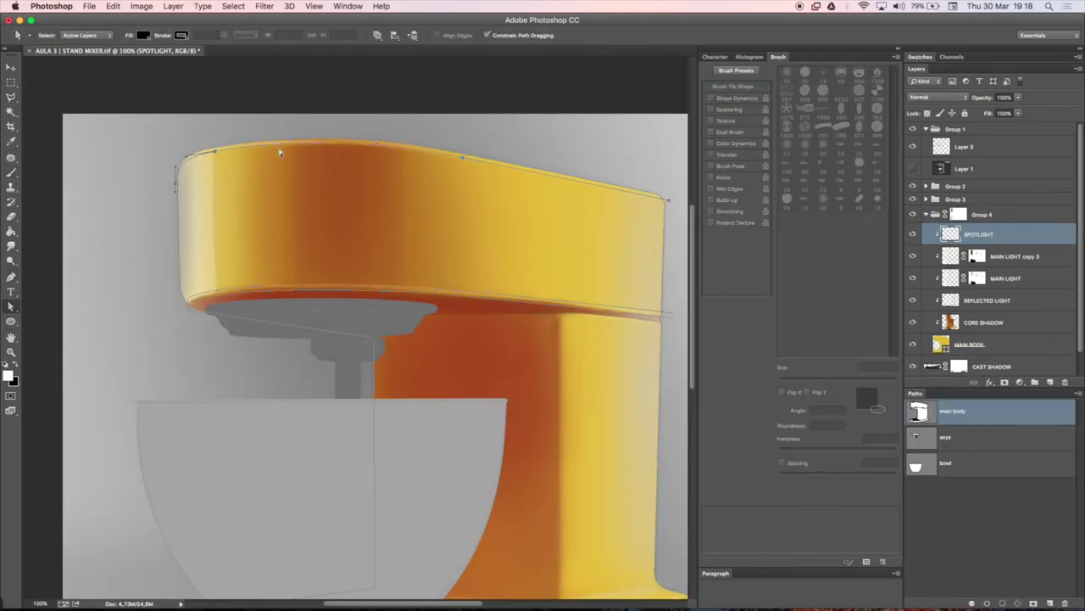
key(b)
key(a)
scroll(357, 494, down, 5)
key(b)
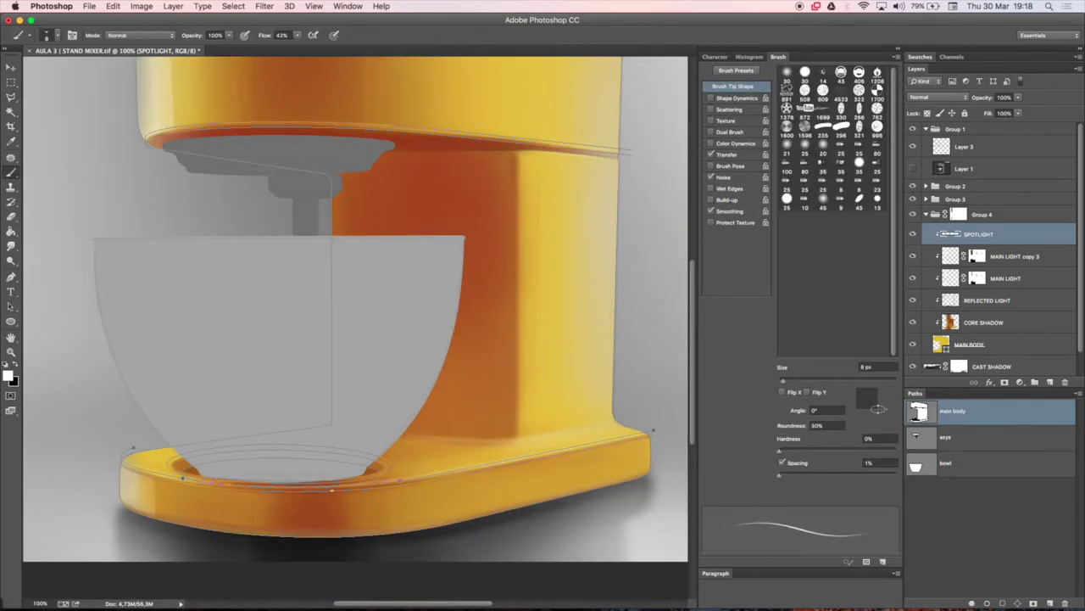
key(ctrl+0)
right_click(279, 255)
key(Escape)
key(x)
key(bracketright)
key(bracketright)
key(bracketright)
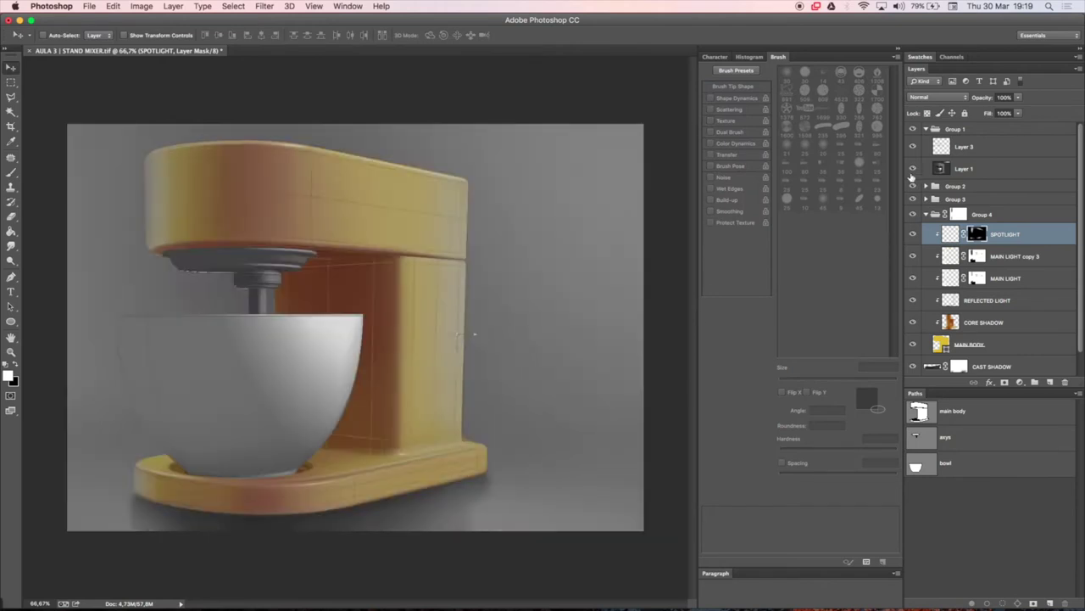
- Add a new empty layer above SPOTLIGHT, reset the brush to 30 px and select Group 4
key(ctrl+shift+alt+n)
key(bracketleft)
key(bracketleft)
key(bracketleft)
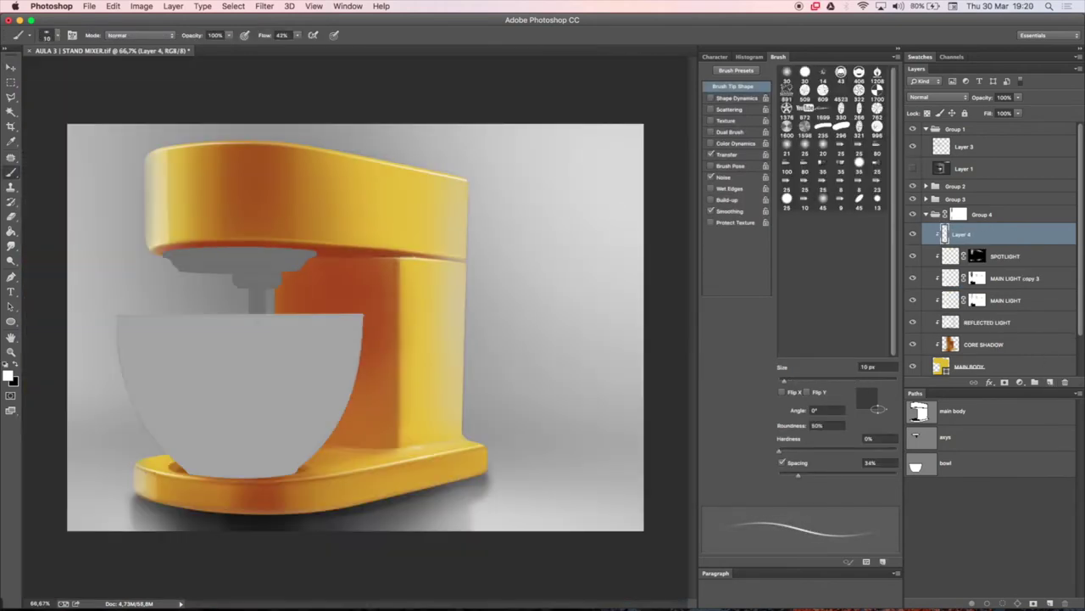
click(976, 214)
key(v)
click(926, 214)
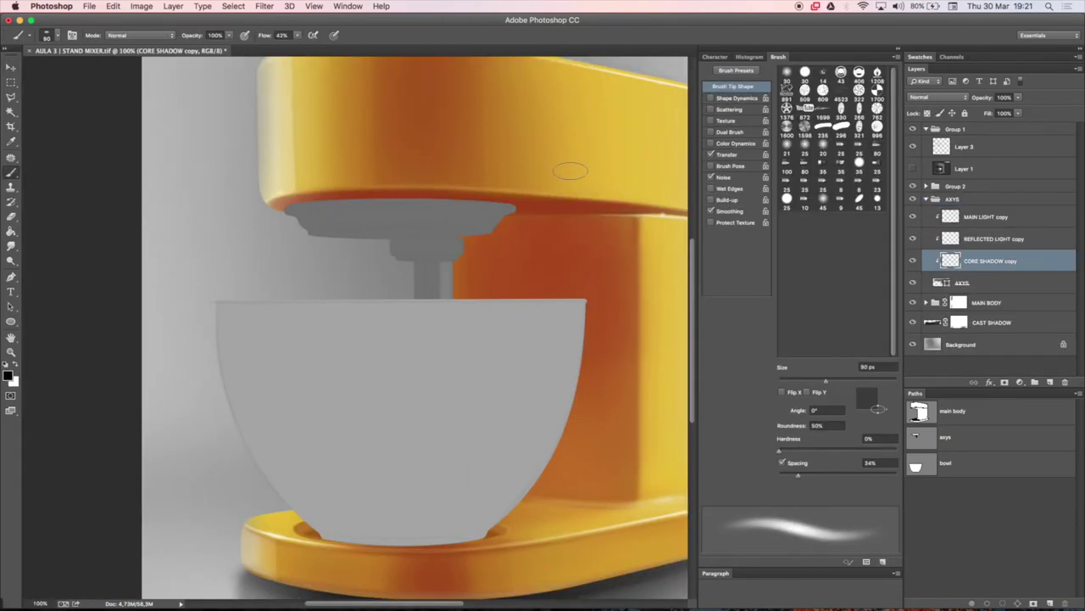
- At 200% zoom, paint dark shadow under the mixer head with a 45 px soft brush
key(super+plus)
key(bracketleft)
mouse_move(212, 242)
mouse_down()
mouse_move(509, 242)
mouse_move(306, 270)
mouse_up()
drag(475, 297, 261, 308)
key(e)
right_click(380, 288)
key(Escape)
key(b)
- Darken the collar and the stem below the head with a 15 px brush
mouse_move(407, 314)
mouse_down()
mouse_move(376, 363)
mouse_move(429, 368)
mouse_move(334, 351)
mouse_move(446, 351)
mouse_up()
key(e)
key(b)
key(e)
drag(364, 356, 414, 357)
key(b)
mouse_move(386, 429)
mouse_down()
mouse_move(386, 346)
mouse_move(382, 412)
mouse_up()
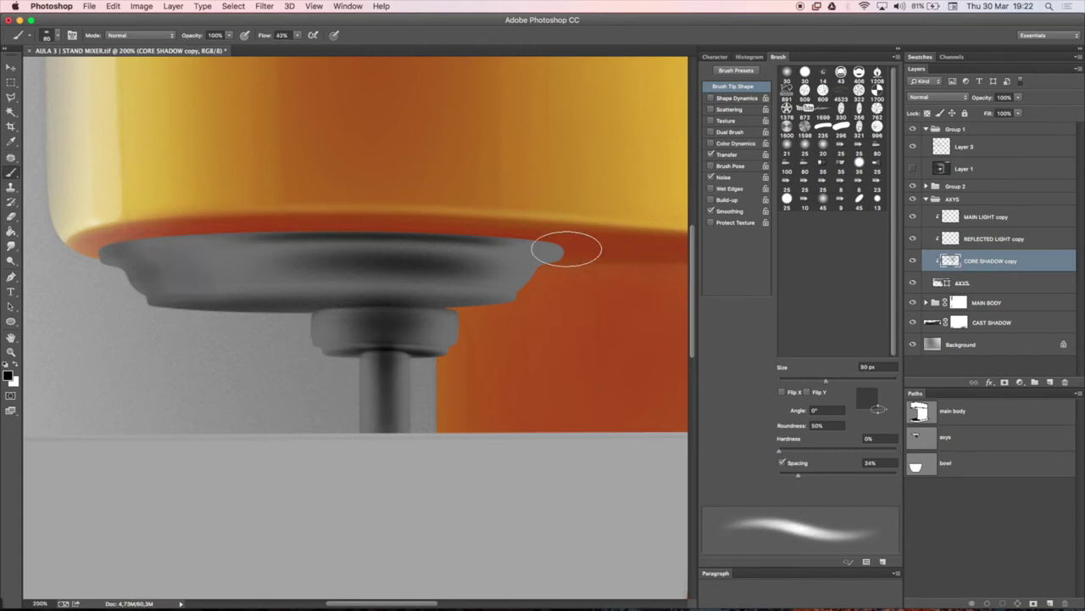
- Shade the metal disc's top rim, top-edge line, shadow band and bottom edge
key(bracketright)
mouse_move(562, 243)
mouse_down()
mouse_move(69, 246)
mouse_move(514, 238)
mouse_up()
key(bracketleft)
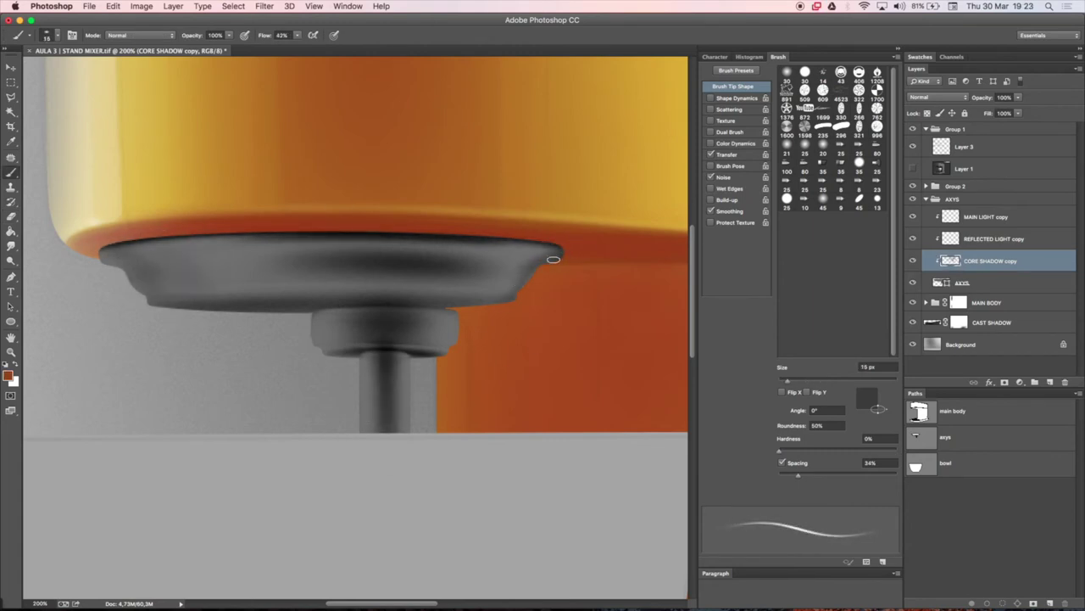
key(bracketleft)
key(bracketleft)
drag(245, 237, 446, 237)
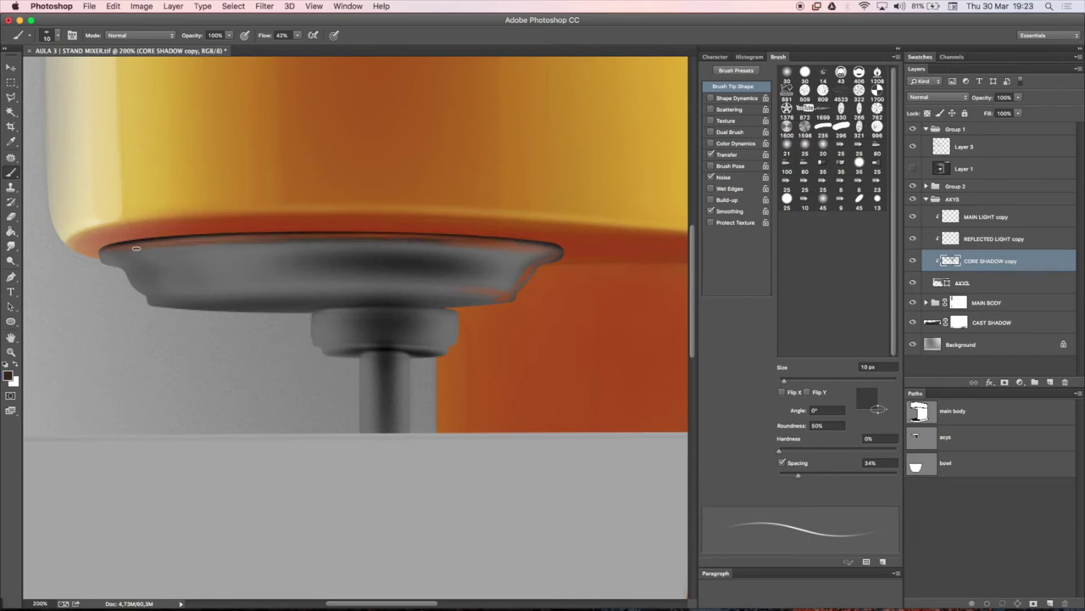
key(bracketright)
key(bracketright)
key(bracketright)
drag(136, 270, 509, 271)
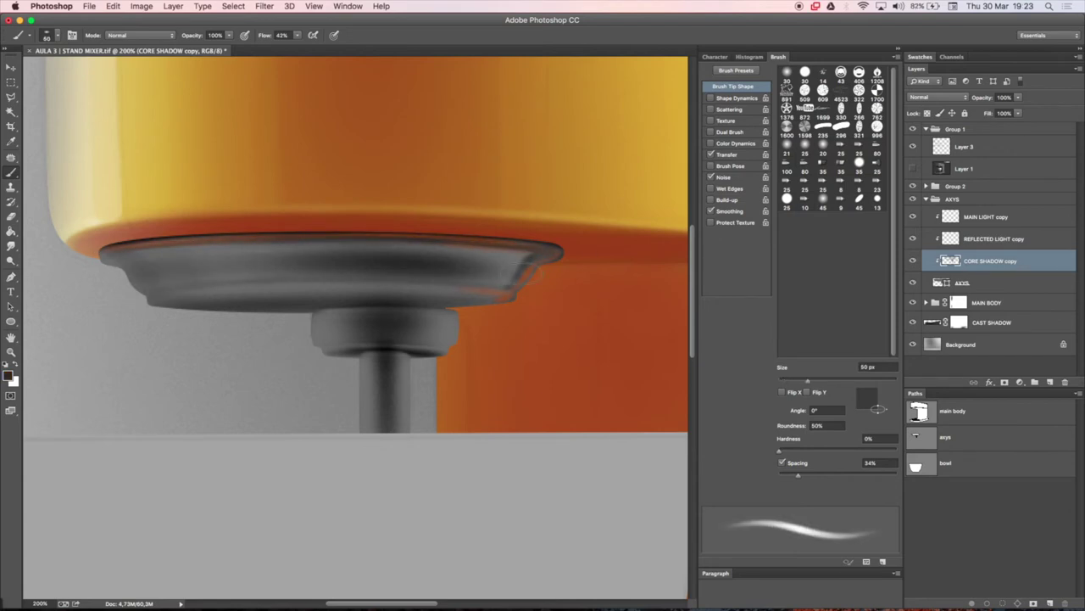
mouse_move(163, 302)
mouse_down()
mouse_move(513, 296)
mouse_move(145, 307)
mouse_up()
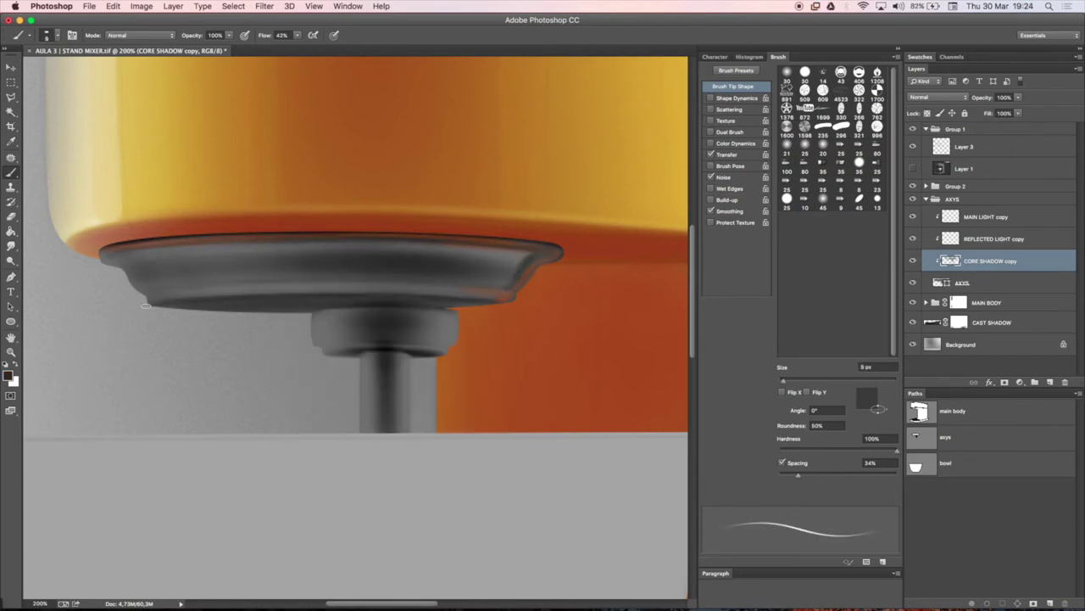
key(ctrl+shift+alt+n)
- Paint an 80 px black vertical reflection band over the stem and mask it off the nut
key(x)
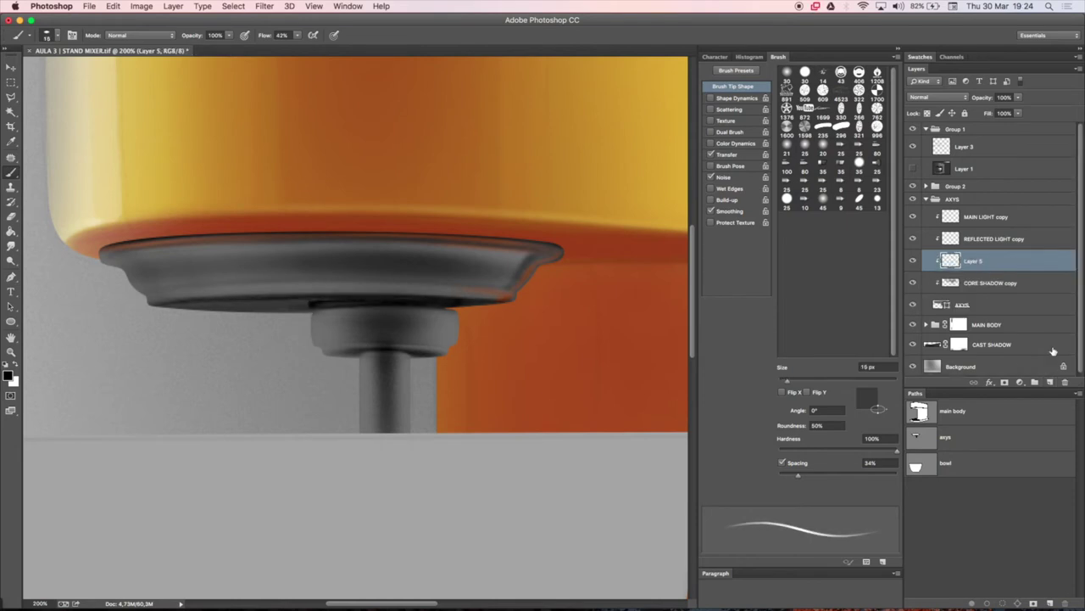
key(bracketright)
key(bracketright)
key(bracketright)
mouse_move(398, 195)
mouse_down()
mouse_move(390, 335)
mouse_move(424, 356)
mouse_up()
key(x)
key(bracketleft)
key(bracketleft)
key(bracketleft)
mouse_move(348, 313)
mouse_down()
mouse_move(436, 313)
mouse_move(347, 350)
mouse_up()
drag(318, 292, 452, 291)
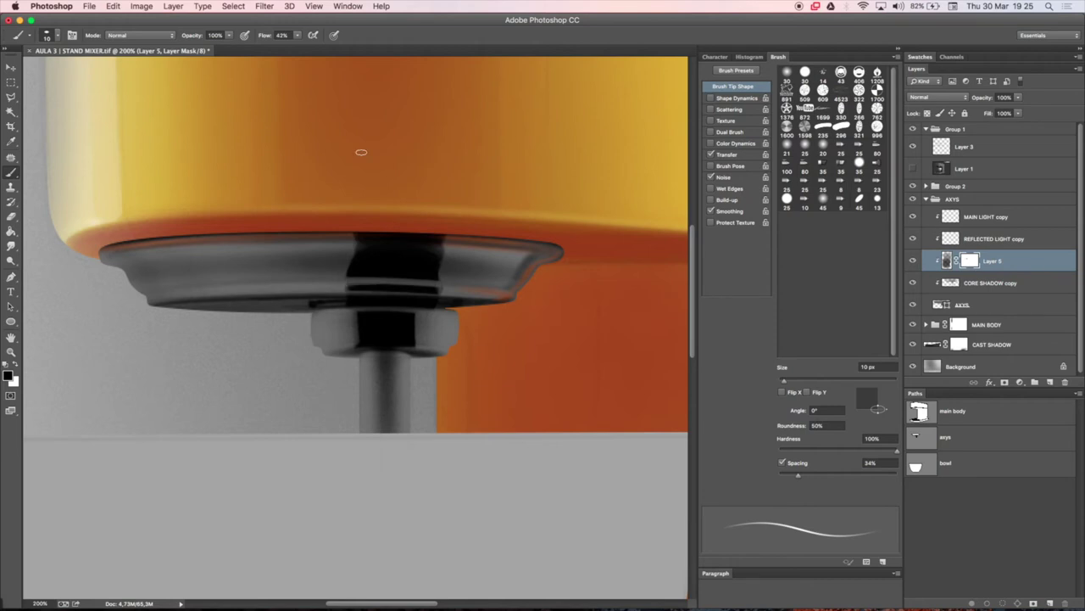
- Merge Layer 5 into CORE SHADOW copy and rename the result CORE SHADOW
scroll(447, 276, down, 5)
scroll(291, 368, up, 6)
key(bracketleft)
key(bracketleft)
click(946, 259)
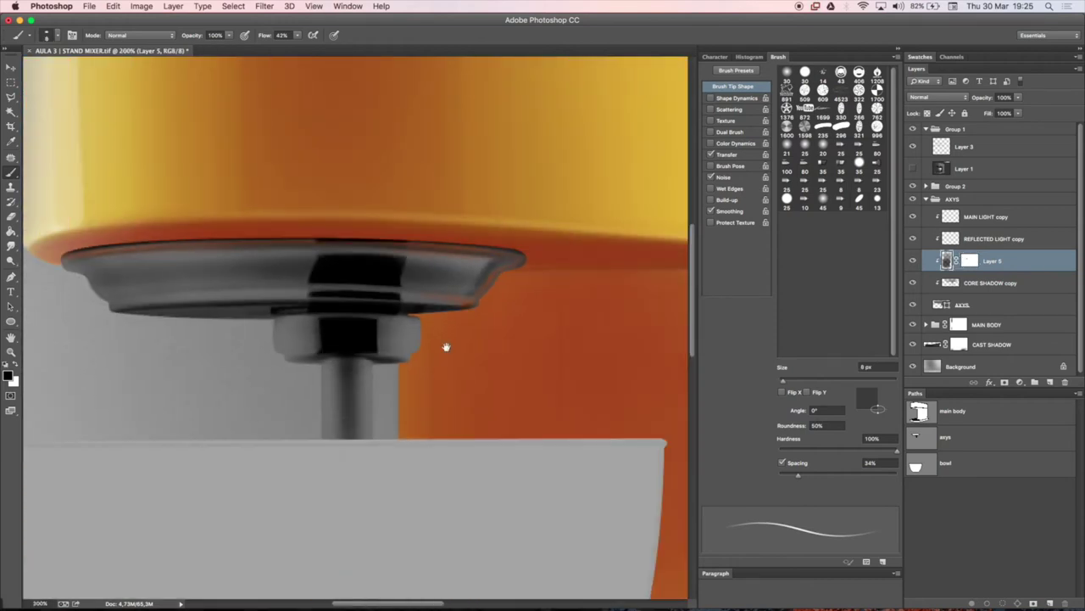
key(ctrl+e)
double_click(988, 260)
- Darken the nut's underside and paint white highlights along the disc's top-left and lower-left rim
key(bracketright)
key(bracketright)
key(bracketright)
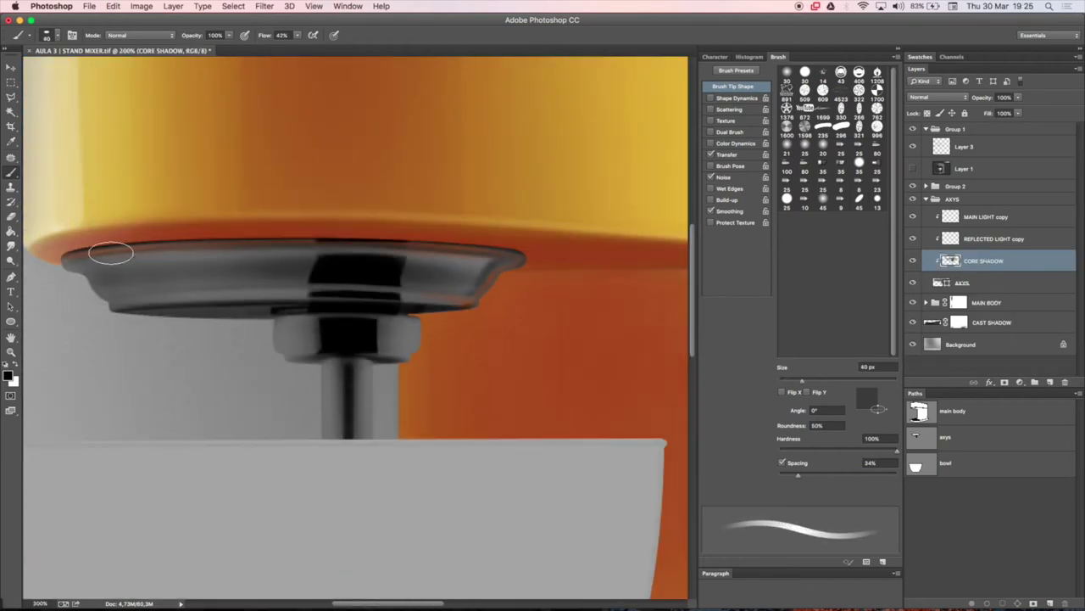
key(bracketleft)
key(bracketleft)
key(bracketleft)
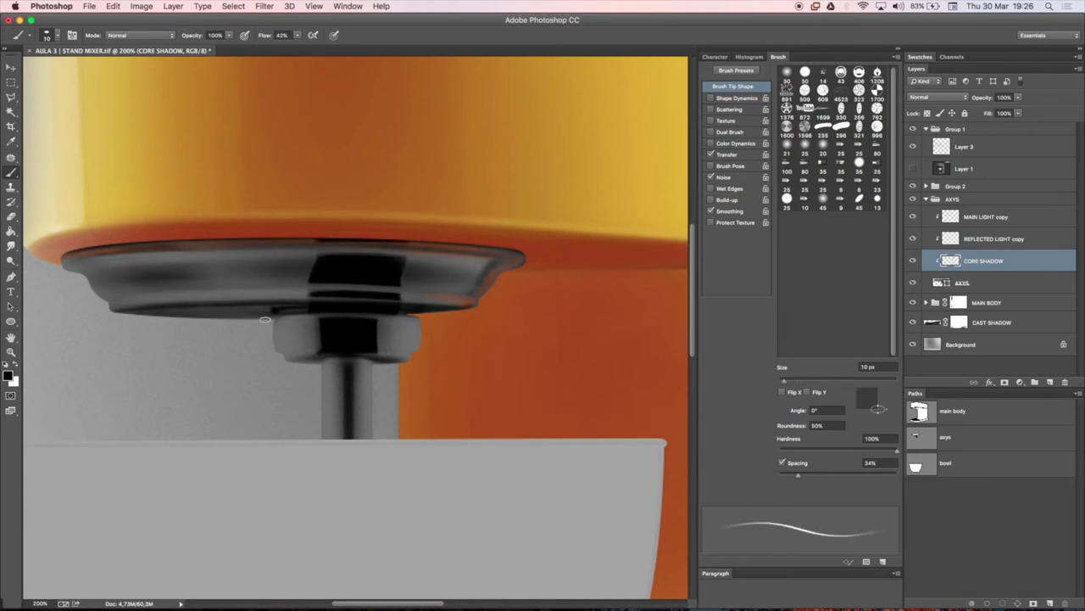
drag(329, 349, 324, 369)
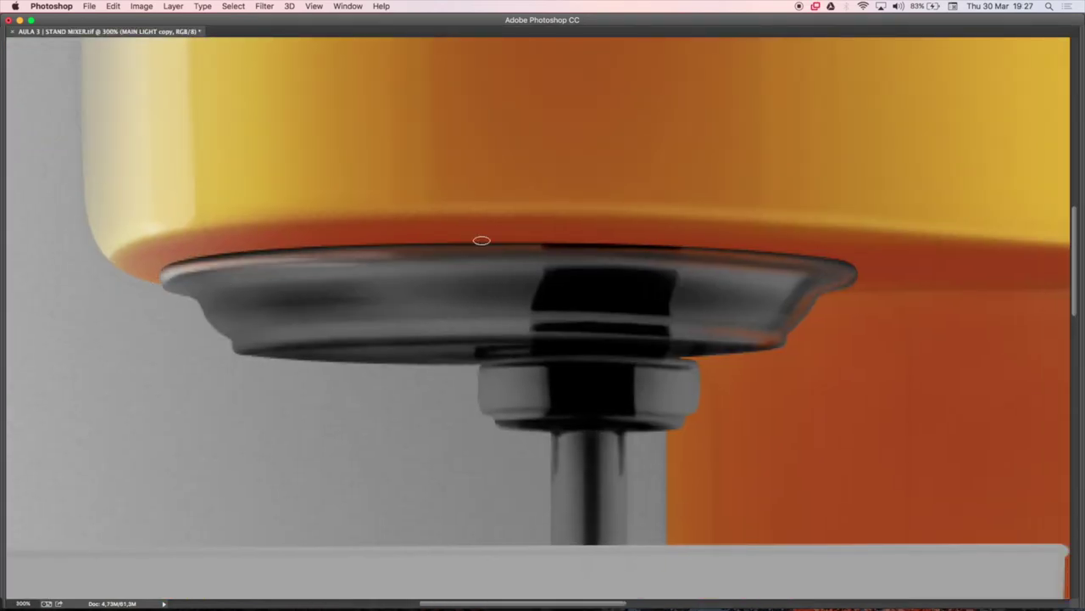
drag(340, 269, 178, 276)
drag(237, 338, 407, 337)
drag(203, 273, 307, 270)
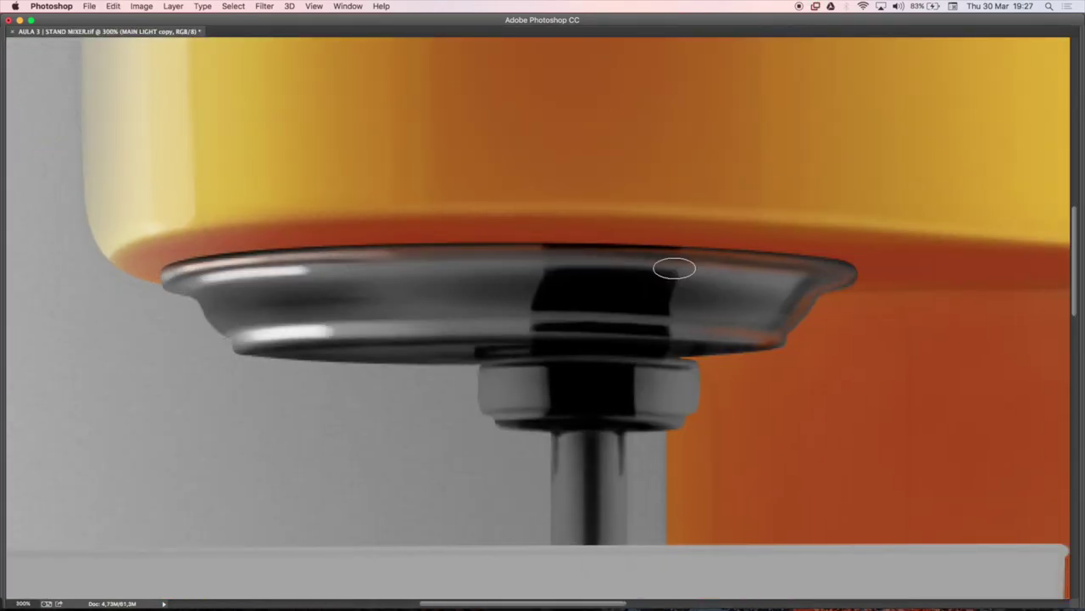
- Paint white highlights along the disc's left rim and both sides of the stem
right_click(458, 285)
key(Escape)
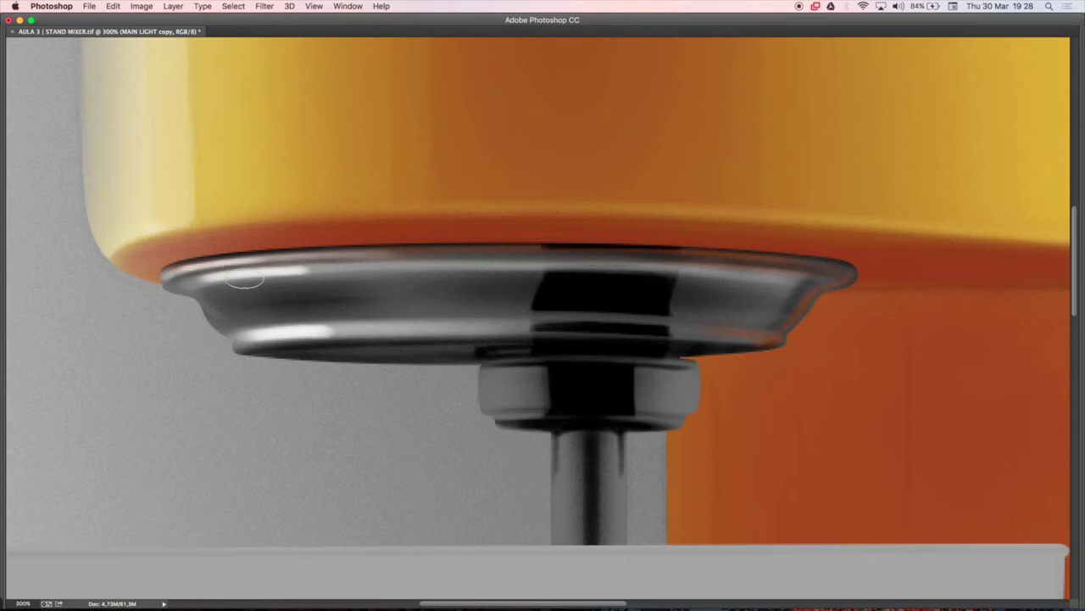
drag(210, 293, 254, 329)
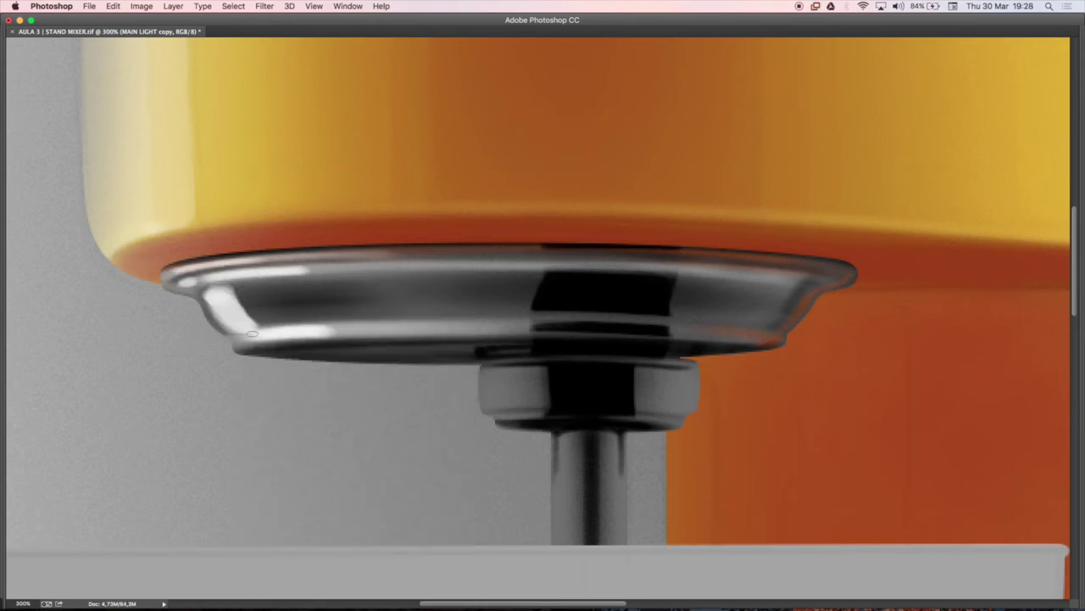
key(Tab)
right_click(721, 339)
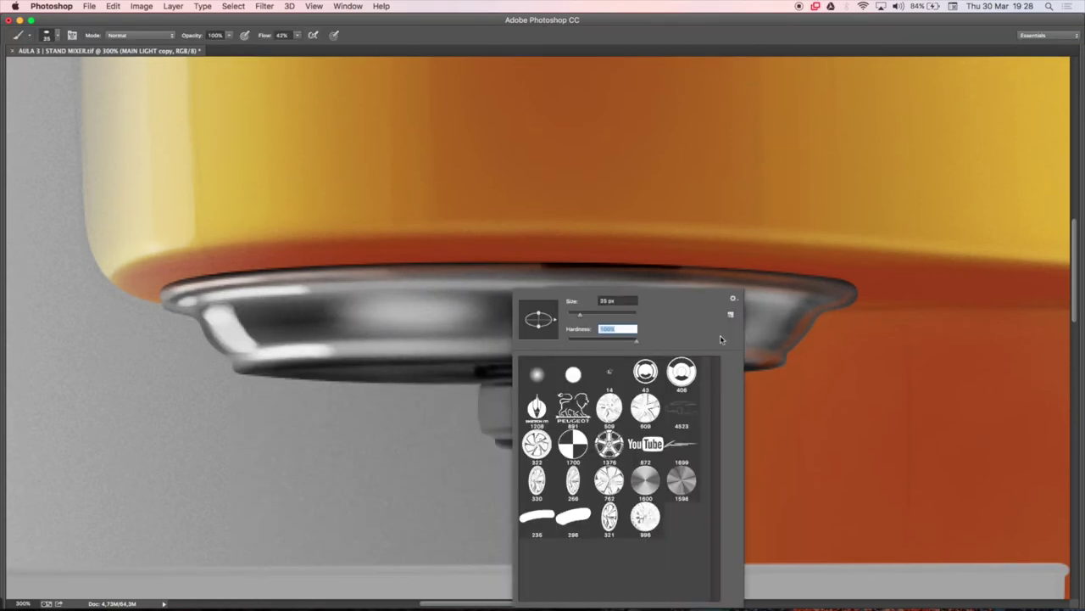
key(Escape)
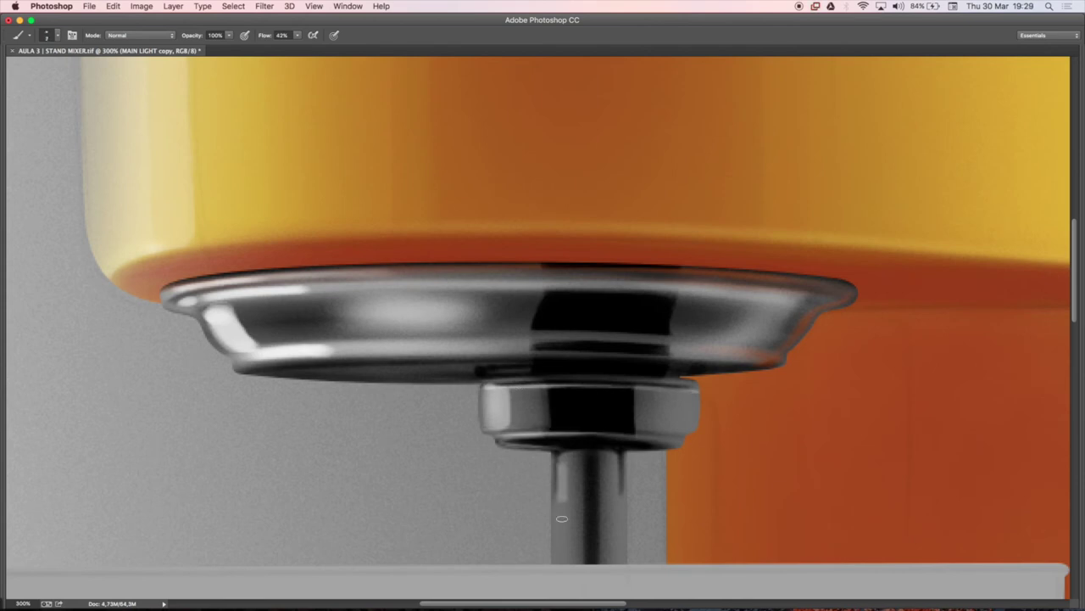
drag(561, 560, 564, 459)
drag(612, 548, 625, 416)
- Clear the selection, make CORE SHADOW active and zoom back to 400% on the disc
key(Tab)
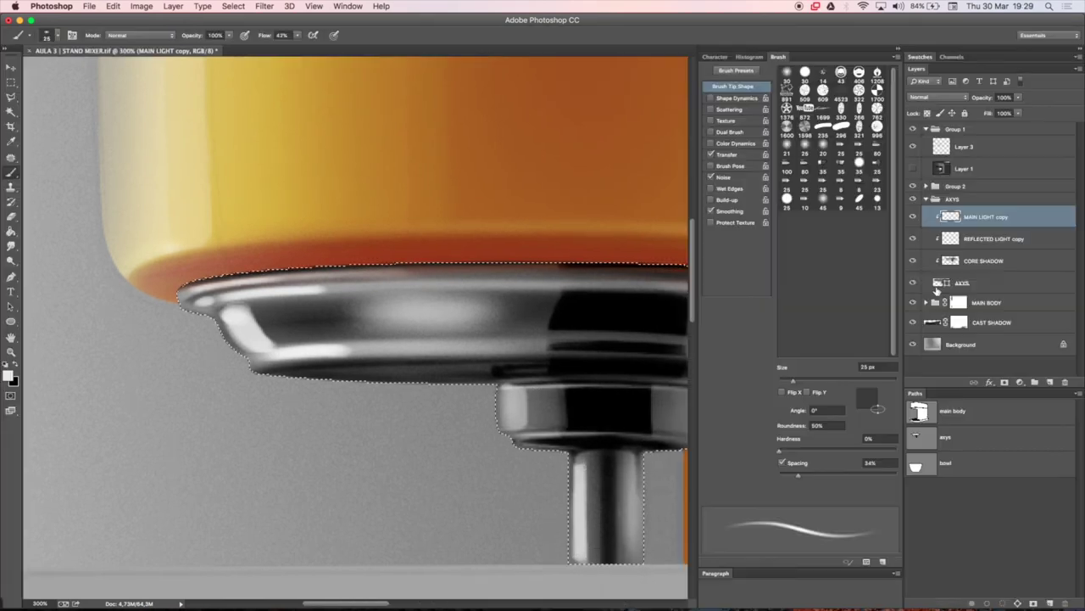
key(Tab)
key(ctrl+d)
key(Tab)
key(alt+[)
key(alt+[)
key(Tab)
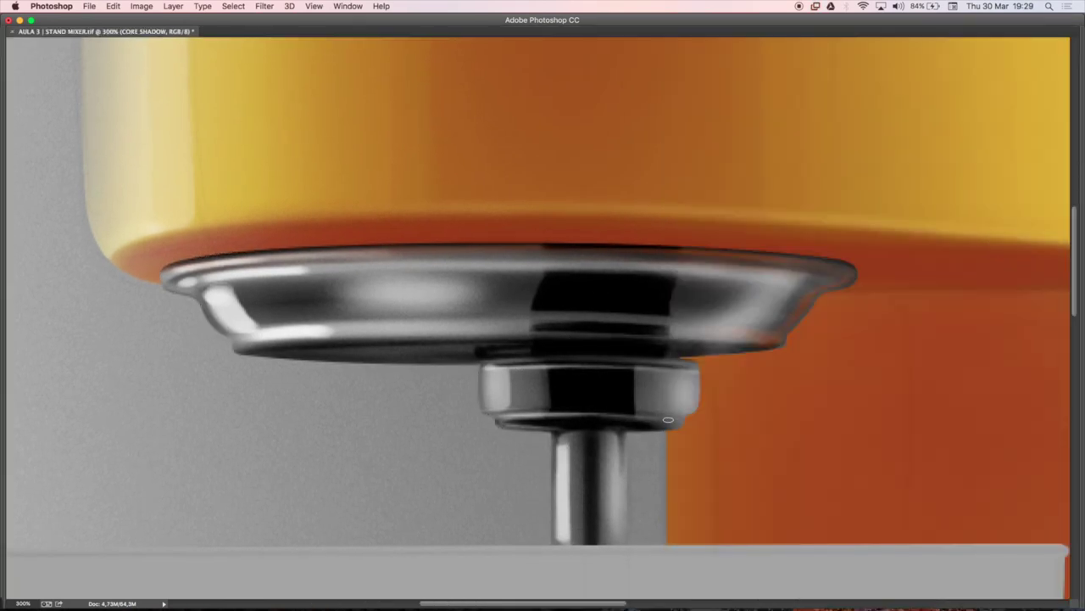
key(Tab)
key(ctrl+0)
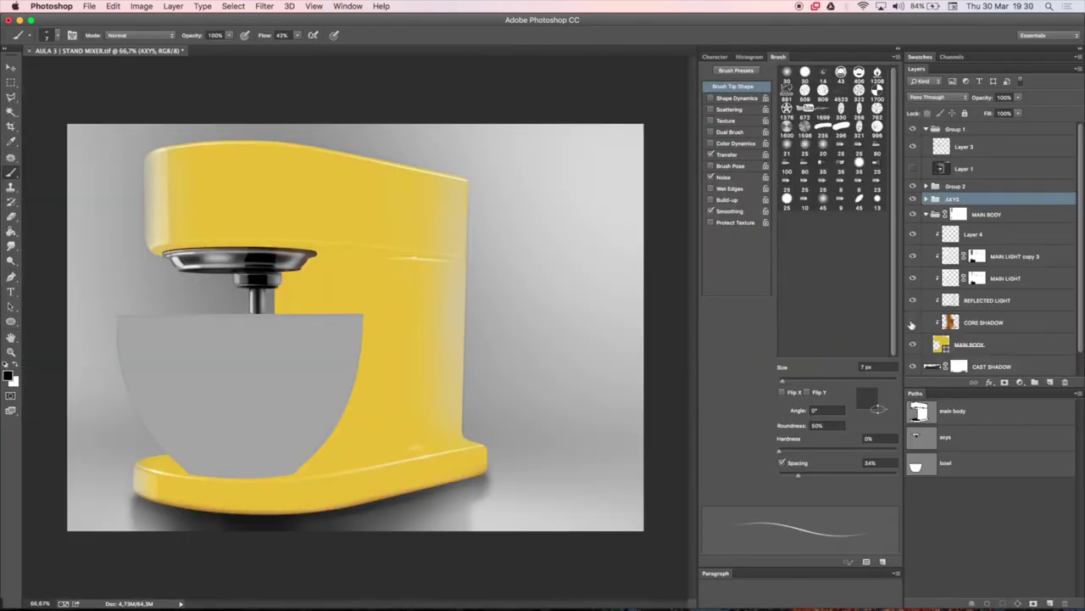
scroll(568, 331, up, 5)
key(Tab)
- Darken the disc rim's top edge with dark strokes on CORE SHADOW
drag(174, 271, 763, 254)
scroll(605, 230, right, 4)
drag(653, 238, 893, 246)
scroll(520, 238, up, 2)
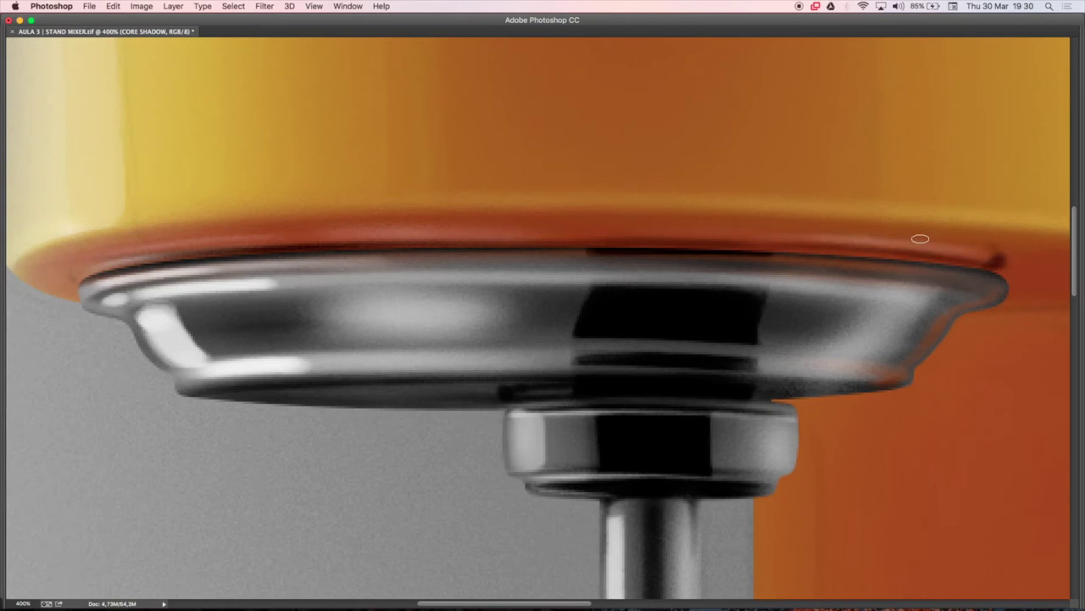
scroll(853, 237, down, 5)
- Duplicate the AXYS group and select the MAIN LIGHT copy 4 layer
key(Tab)
click(924, 214)
click(984, 227)
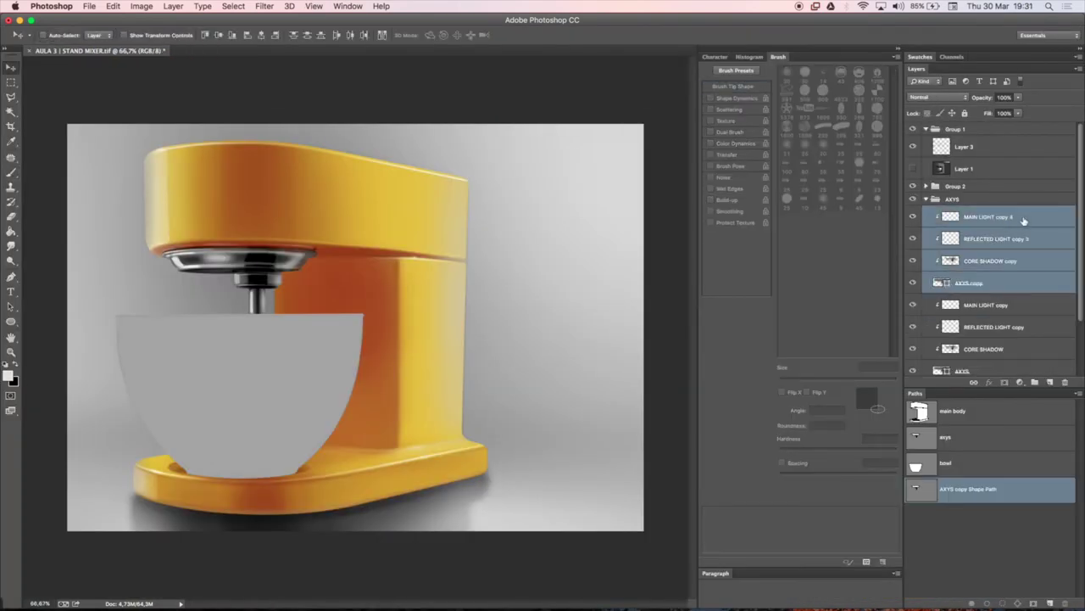
- At 300%, broaden the disc's left highlight and darken its top, right, lower and inner-left rim
scroll(367, 253, up, 5)
key(Tab)
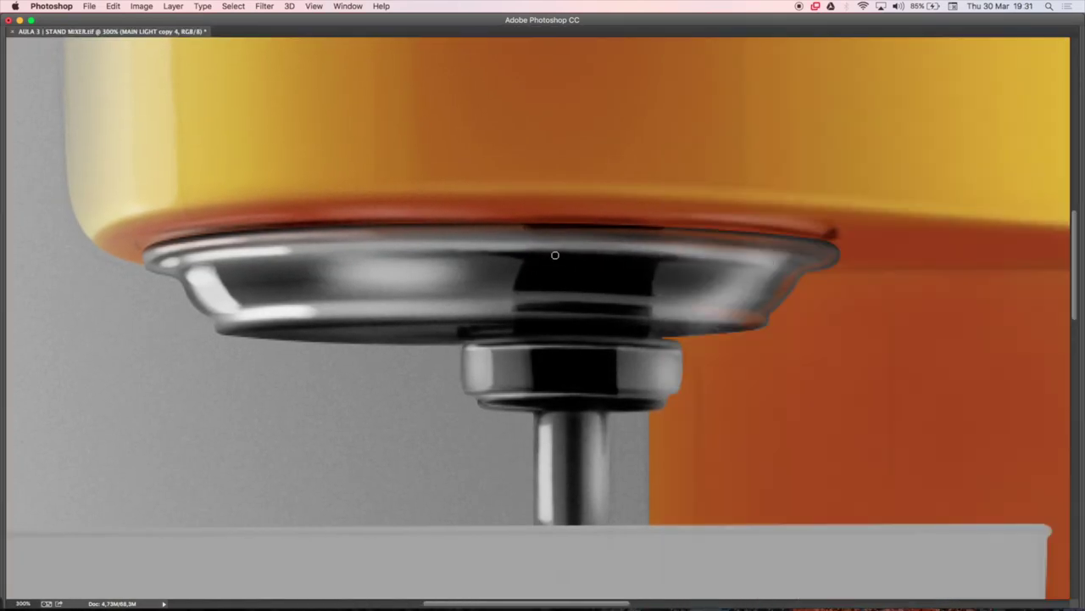
mouse_move(555, 255)
mouse_down()
mouse_move(267, 279)
mouse_move(441, 241)
mouse_up()
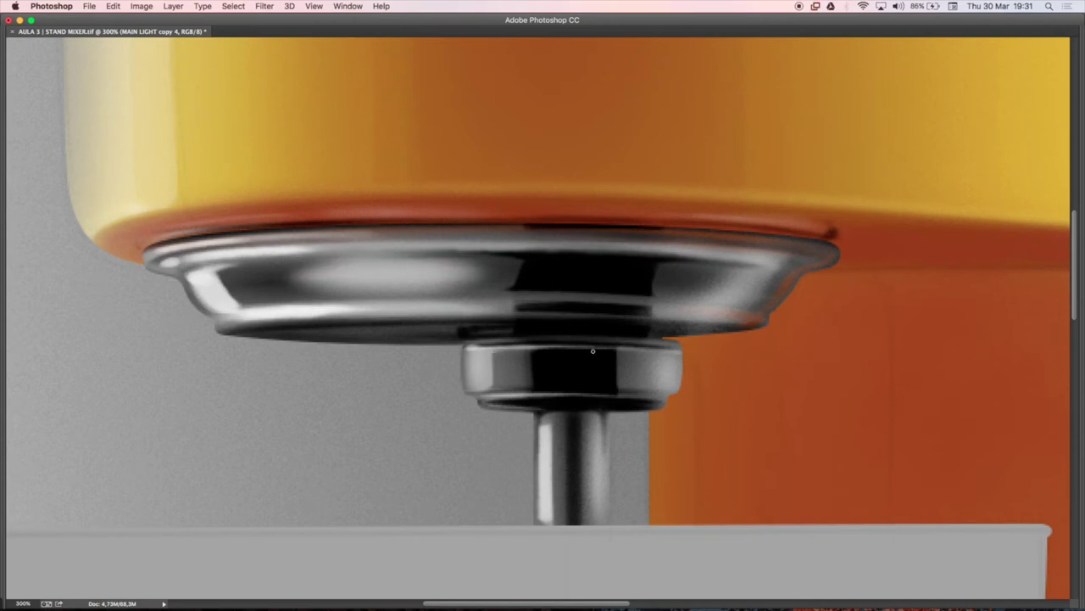
drag(806, 247, 806, 251)
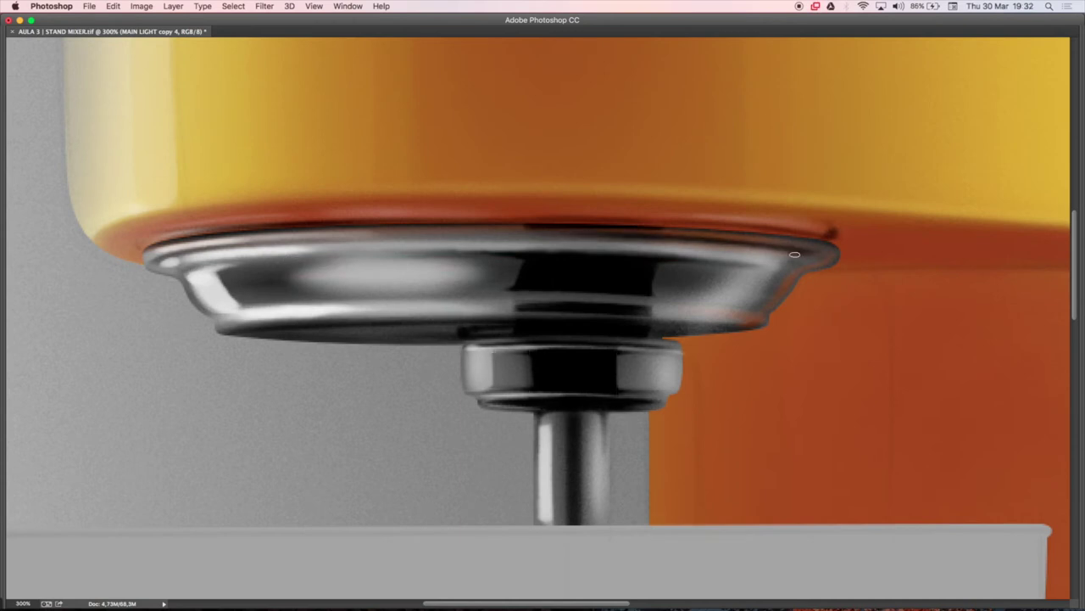
drag(703, 269, 685, 329)
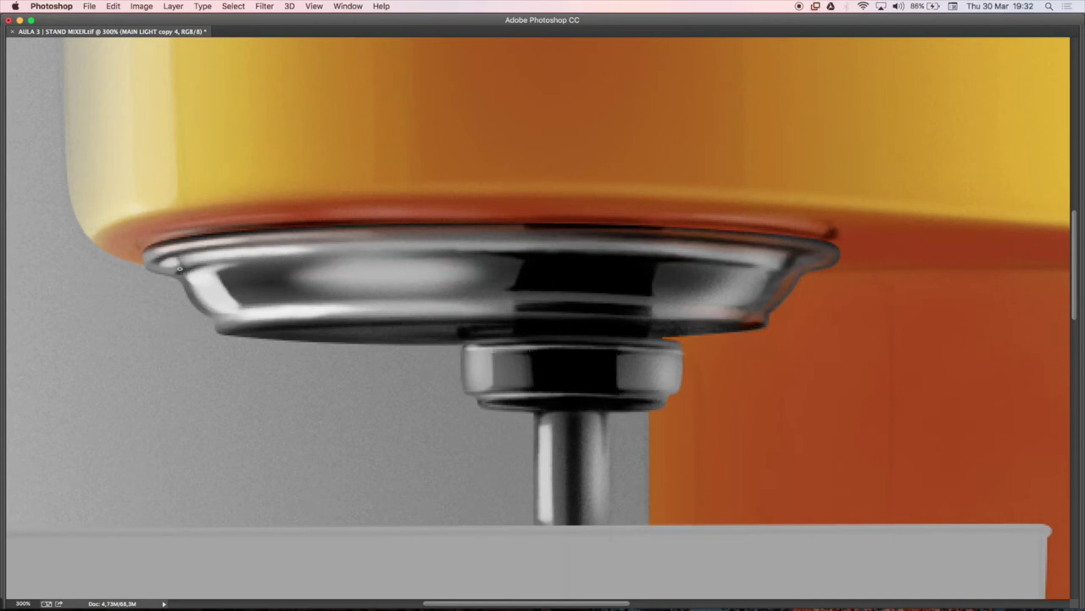
drag(285, 274, 466, 347)
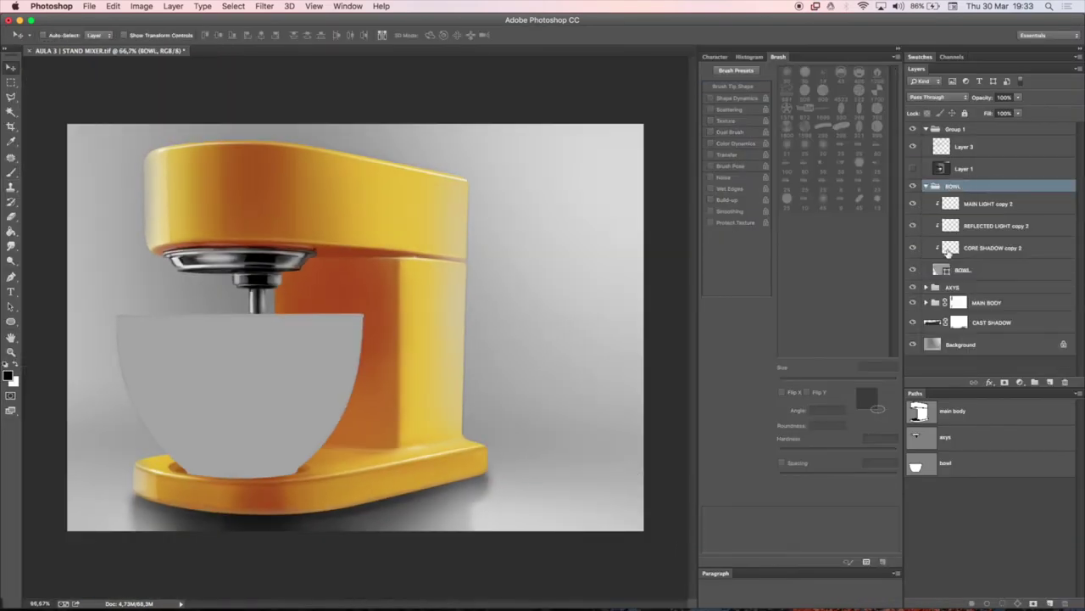
- Undo trial shadow strokes, shrink the brush and brighten the bowl's left side on MAIN LIGHT copy 2
click(948, 252)
key(b)
mouse_move(254, 322)
mouse_down()
mouse_move(237, 475)
mouse_move(272, 312)
mouse_up()
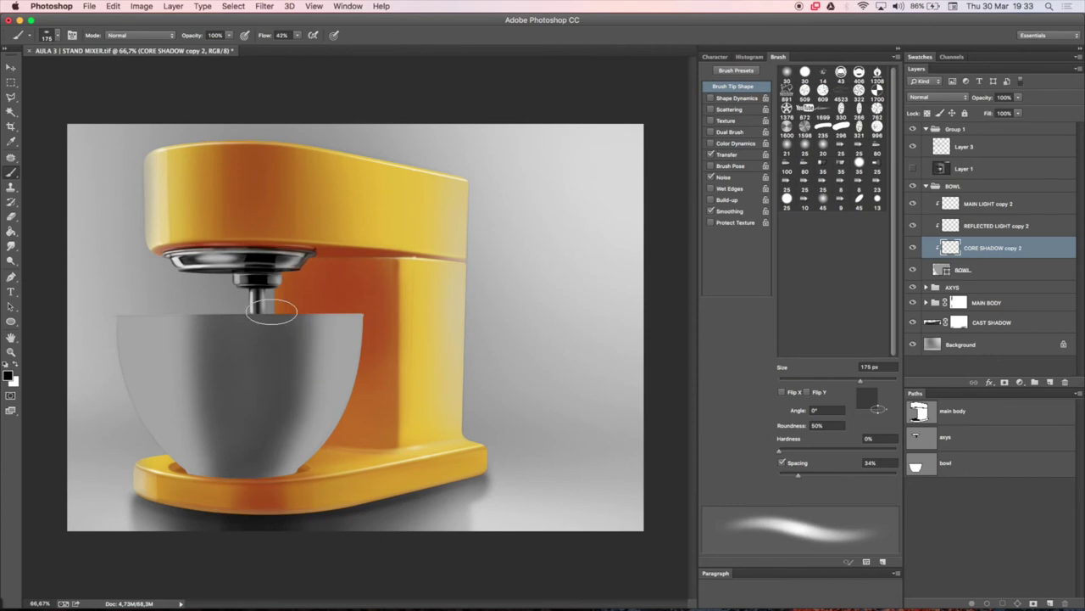
key(ctrl+alt+z)
key(x)
key(ctrl+alt+z)
key(ctrl+alt+z)
key(bracketleft)
key(bracketleft)
key(bracketleft)
key(alt+bracketright)
key(ctrl+alt+z)
key(alt+bracketleft)
key(alt+bracketleft)
key(x)
drag(127, 323, 239, 478)
- Paint a dark core shadow down the bowl's centre on CORE SHADOW copy 2
key(bracketleft)
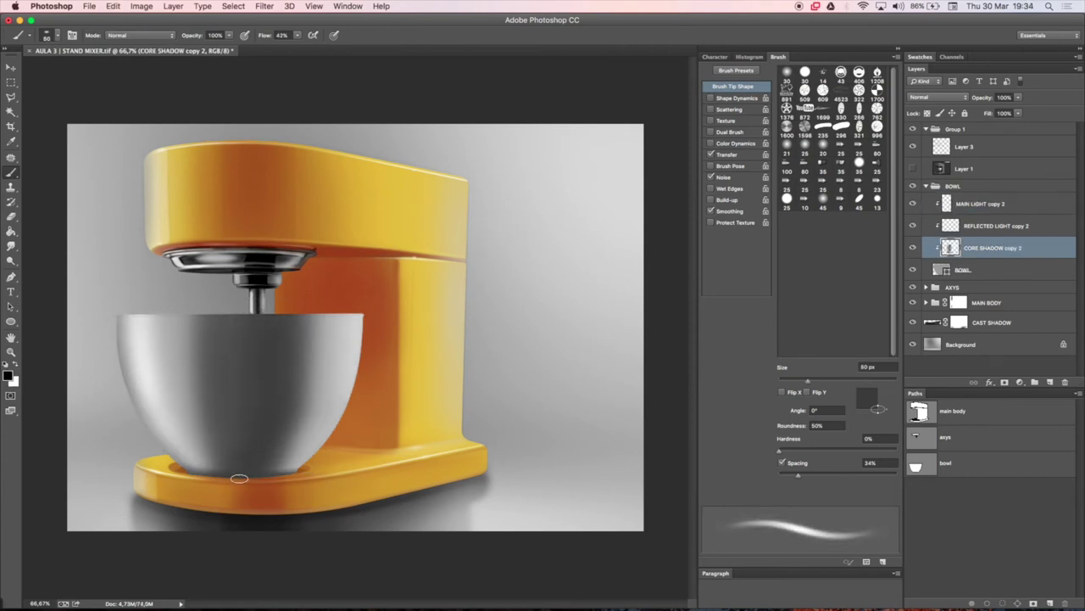
key(Tab)
key(ctrl+1)
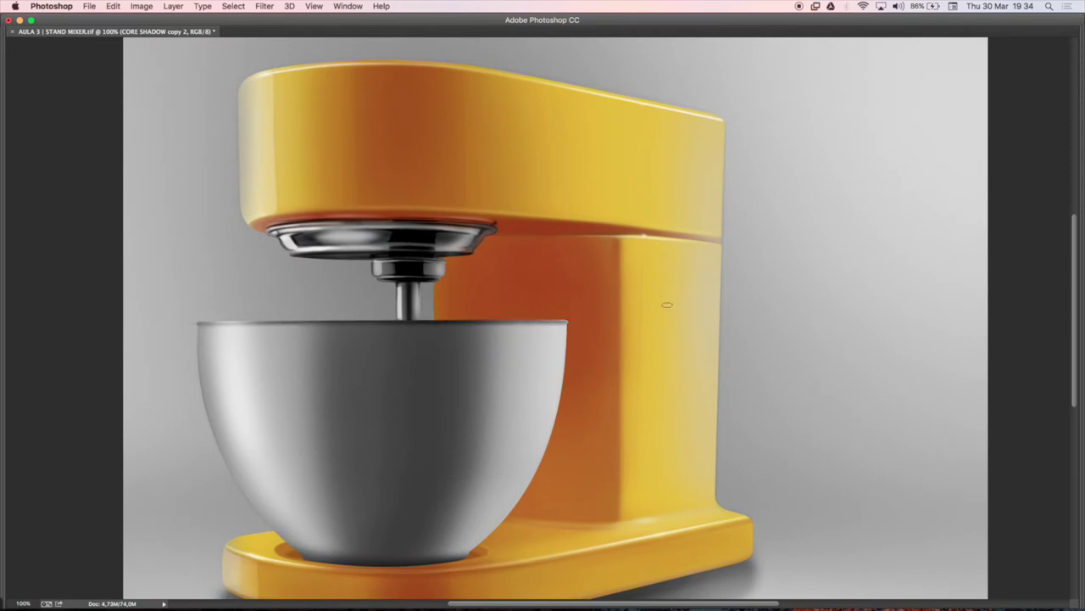
key(ctrl+plus)
key(alt+bracketright)
scroll(491, 344, left, 5)
scroll(292, 324, right, 2)
key(Tab)
key(alt+bracketleft)
key(Tab)
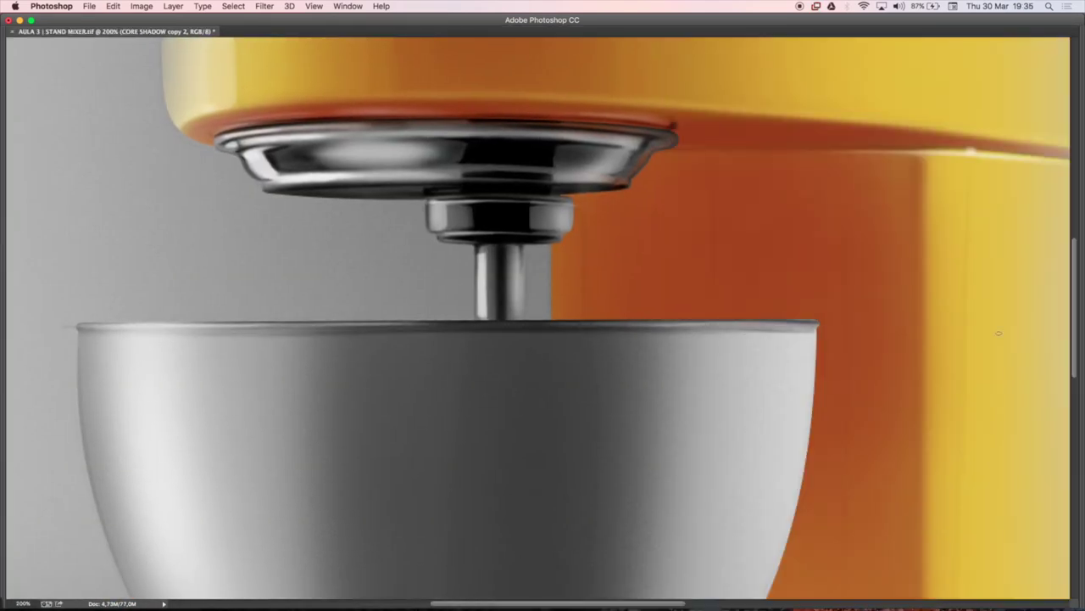
key(ctrl+minus)
drag(374, 396, 470, 504)
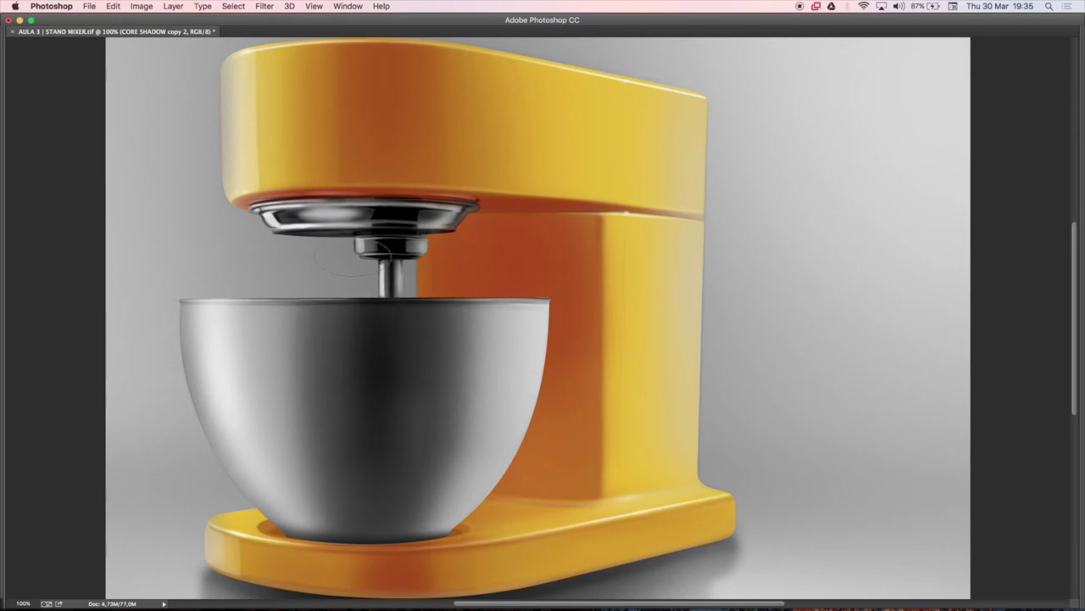
- Brighten the bowl's bottom edge with reflected light on REFLECTED LIGHT copy 2
key(Tab)
key(alt+bracketleft)
key(Tab)
drag(418, 546, 305, 528)
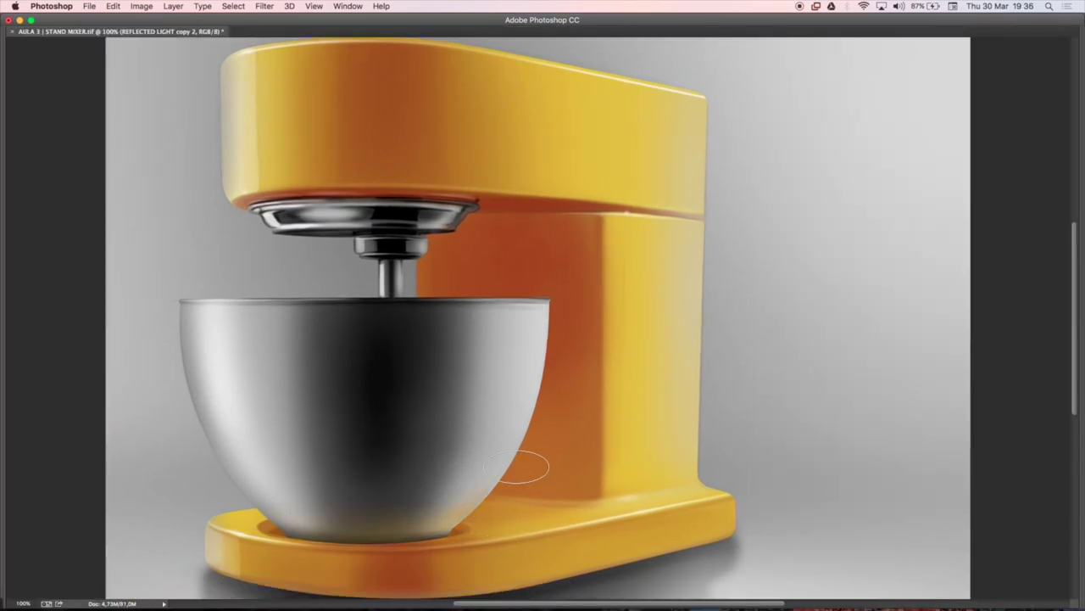
- At 200%, darken the bowl's left edge from rim to base on CORE SHADOW copy 2
key(alt+bracketright)
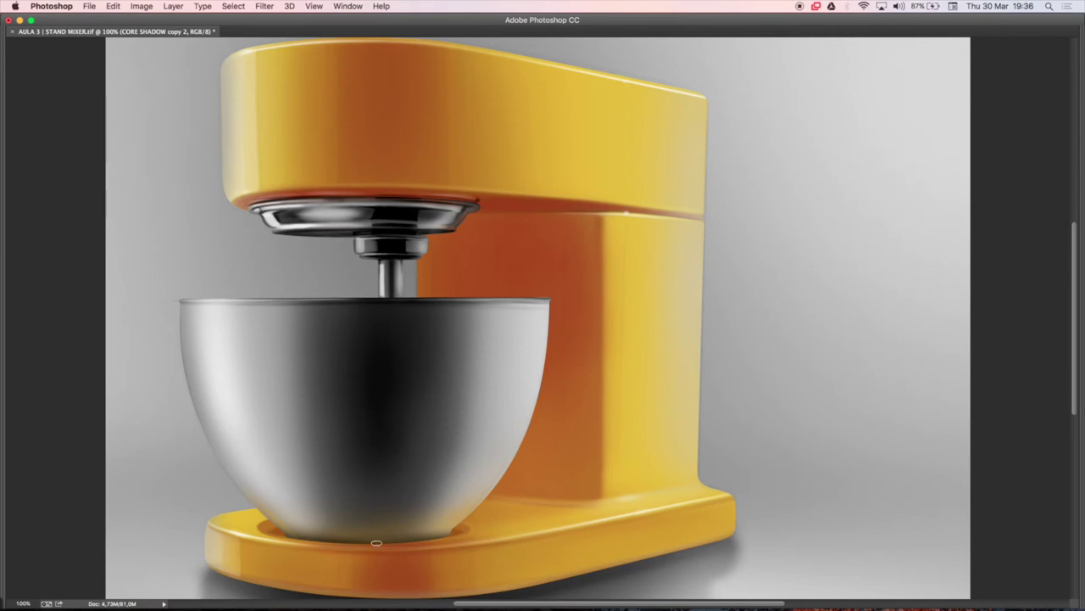
key(super+plus)
scroll(188, 106, up, 5)
drag(254, 313, 237, 225)
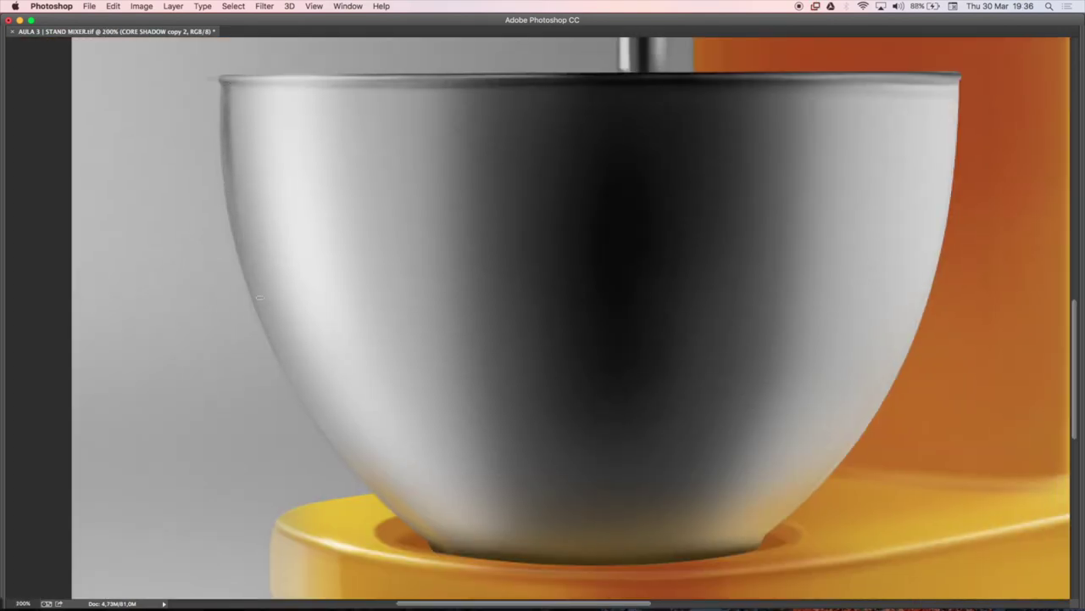
drag(229, 172, 253, 71)
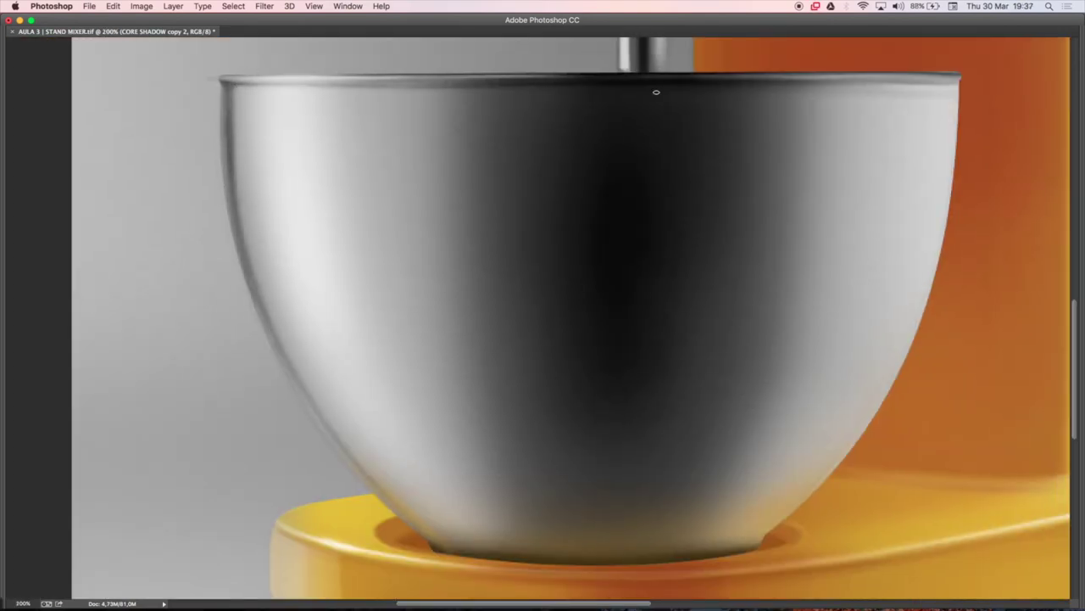
- Paint a thin highlight down the bowl's left edge on MAIN LIGHT copy 2
key(Tab)
key(super+minus)
key(super+plus)
key(alt+bracketright)
key(alt+bracketright)
drag(196, 106, 221, 303)
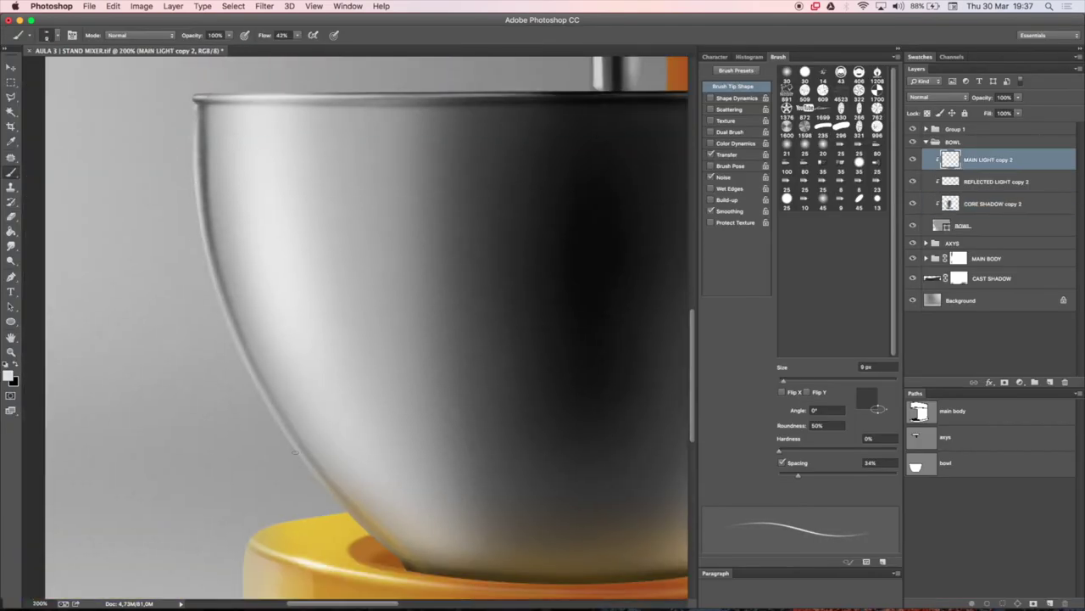
- Select the BOWL layer and display its shape path outline
key(super+minus)
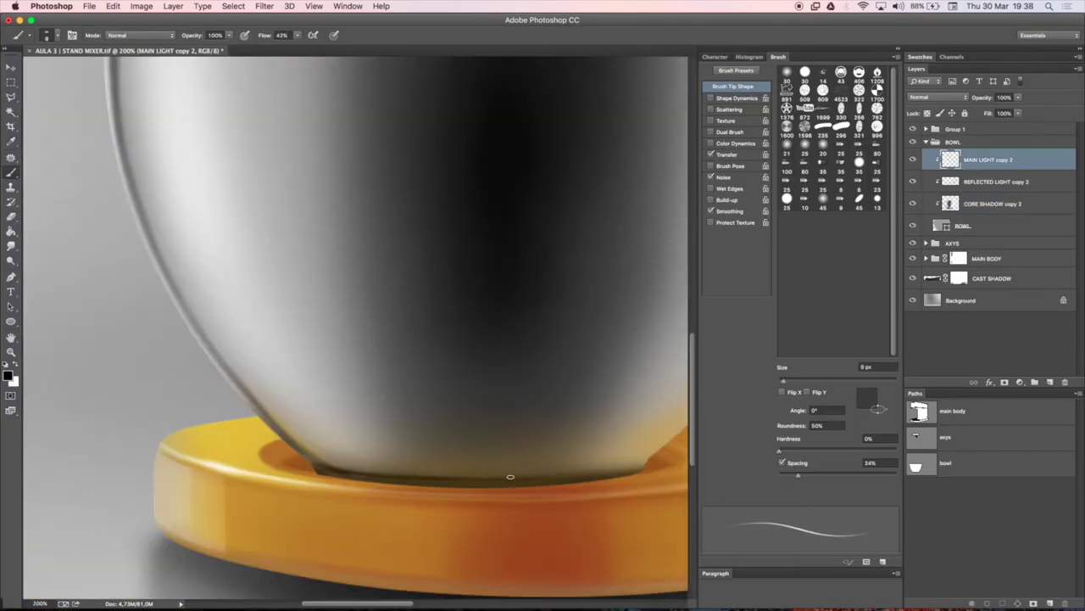
key(super+minus)
key(super+plus)
key(alt+bracketleft)
key(alt+bracketleft)
key(alt+bracketleft)
key(p)
key(alt+bracketright)
key(alt+bracketright)
key(alt+bracketright)
key(b)
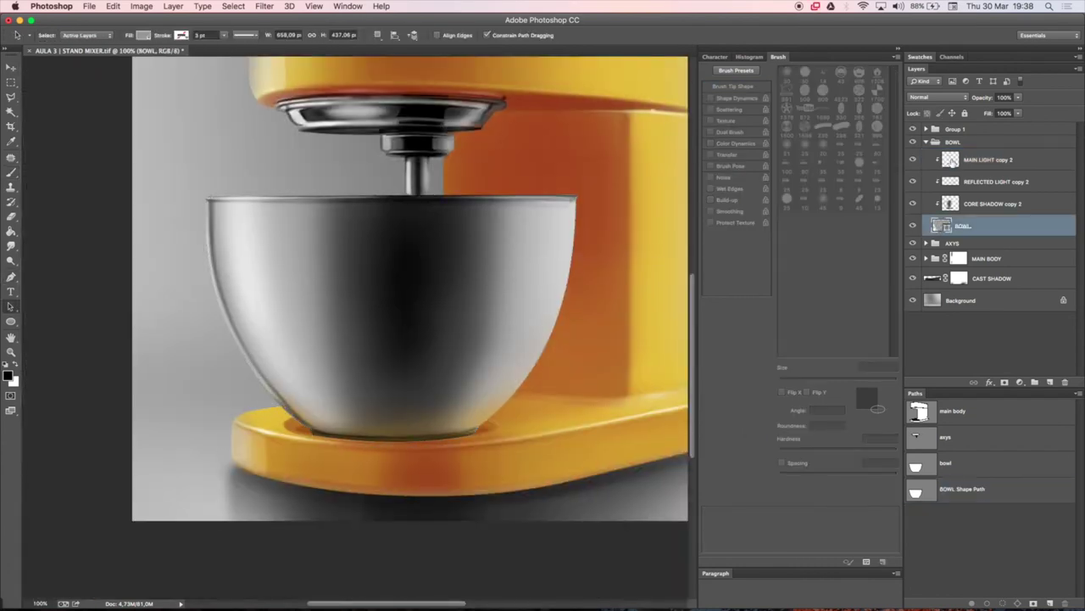
- Enlarge the brush to 30 px and return to 100% zoom
key(bracketright)
key(super+minus)
key(bracketright)
key(super+plus)
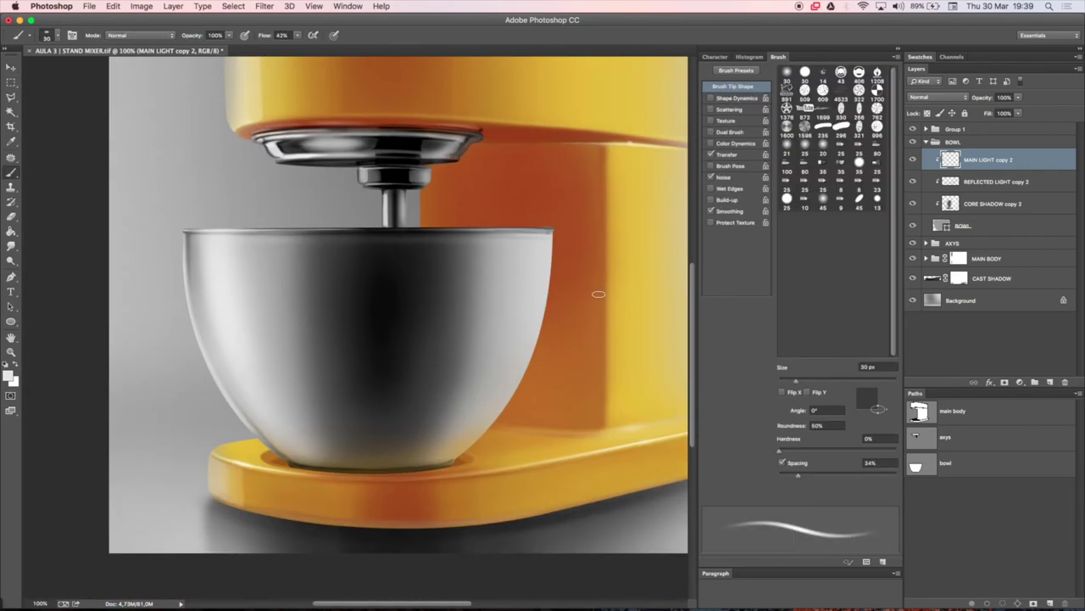
- Add a new layer and fill the bowl shape with white
key(alt+shift+super+n)
key(v)
key(alt+BackSpace)
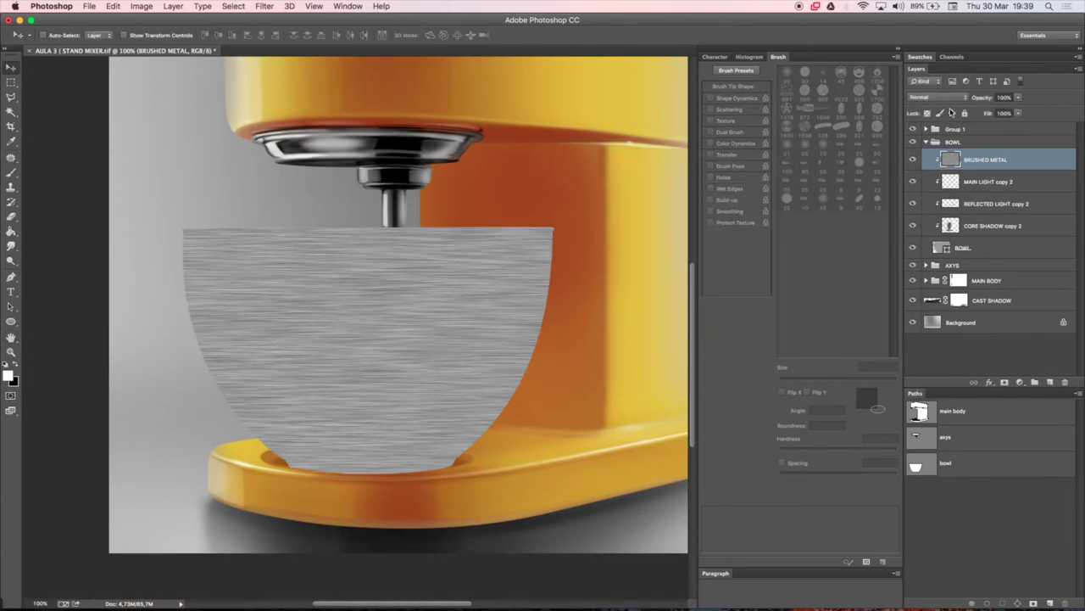
- Duplicate the BRUSHED METAL texture, hide the original and warp its bottom to the bowl's curve
key(Return)
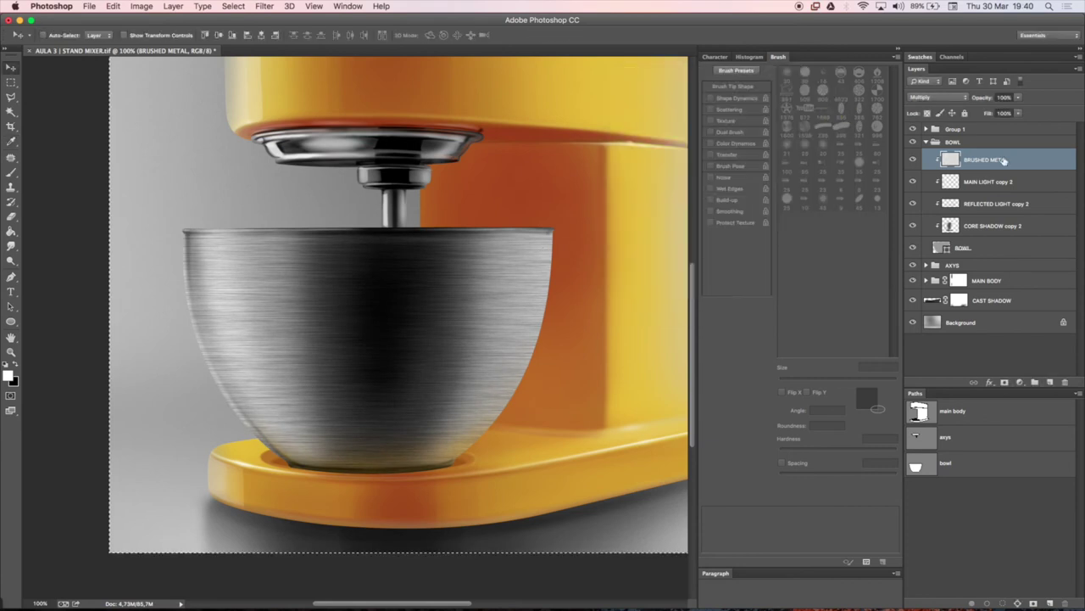
key(super+j)
click(912, 159)
key(super+t)
right_click(382, 435)
click(393, 512)
drag(368, 472, 368, 488)
drag(182, 472, 194, 469)
drag(554, 473, 552, 471)
key(Return)
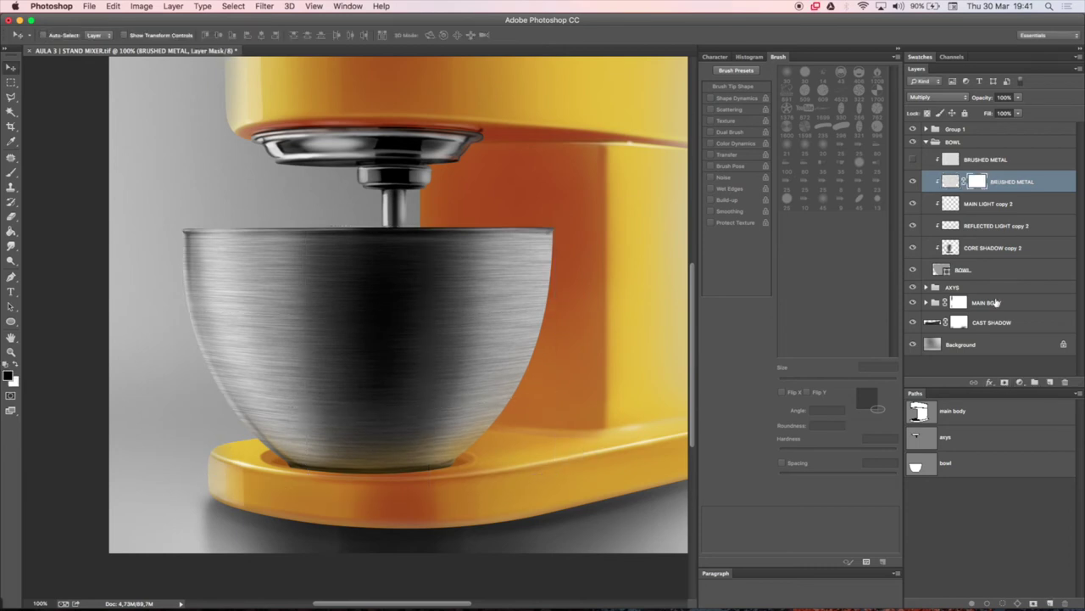
- Add a mask to BRUSHED METAL, fit the mixer in view and collapse the BOWL group
key(b)
key(ctrl+0)
key(v)
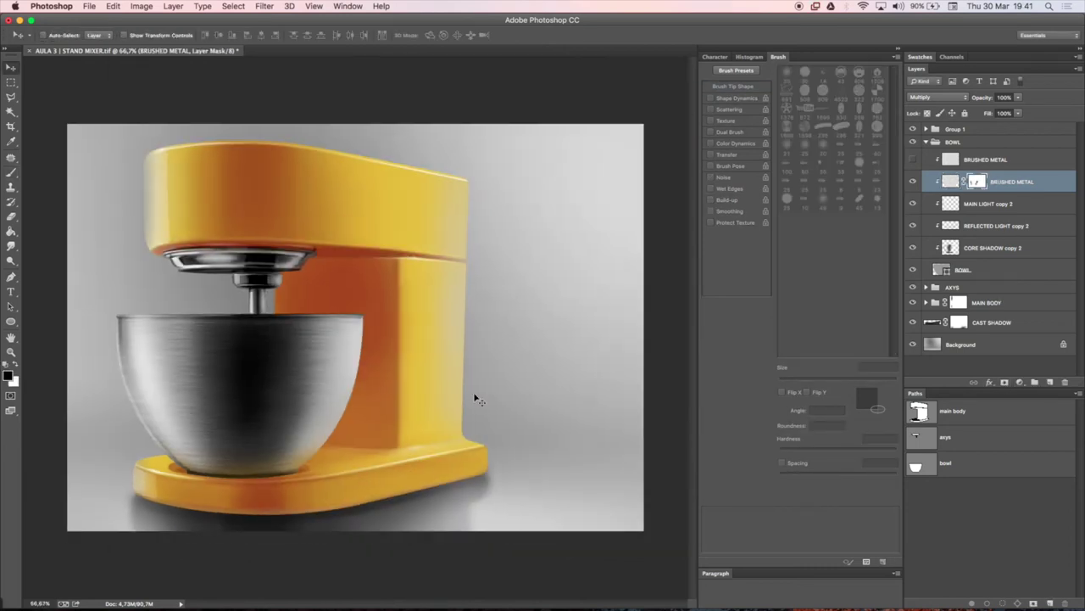
click(926, 141)
click(963, 146)
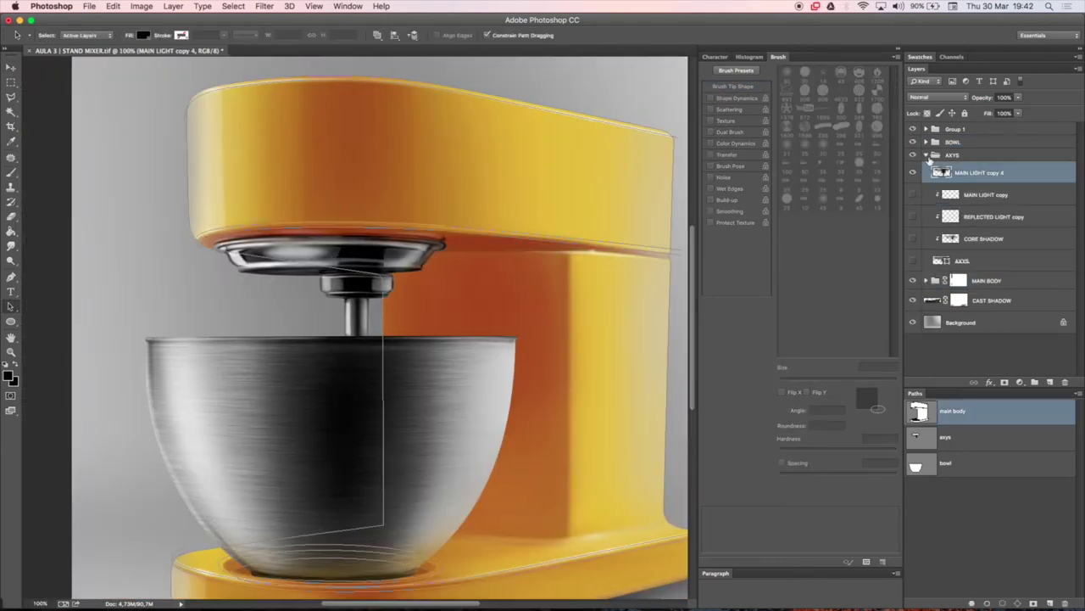
- Make a merged copy of the bowl and create a new DETAILS group
key(ctrl+j)
key(ctrl+e)
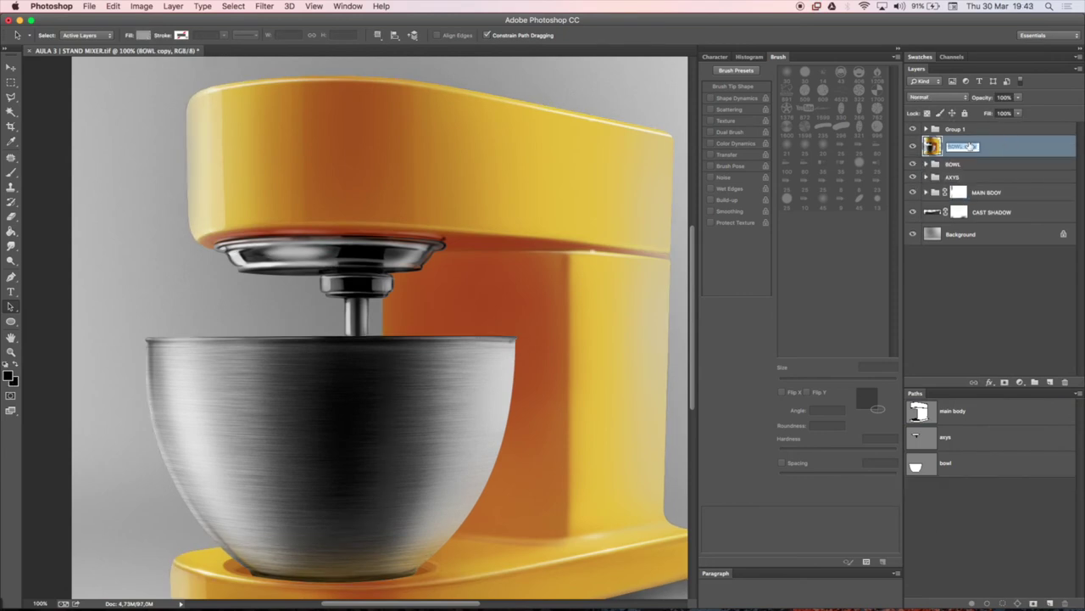
click(1033, 383)
- Tilt the main body path to follow the mixer head and refine the band's top path
click(952, 411)
key(ctrl+t)
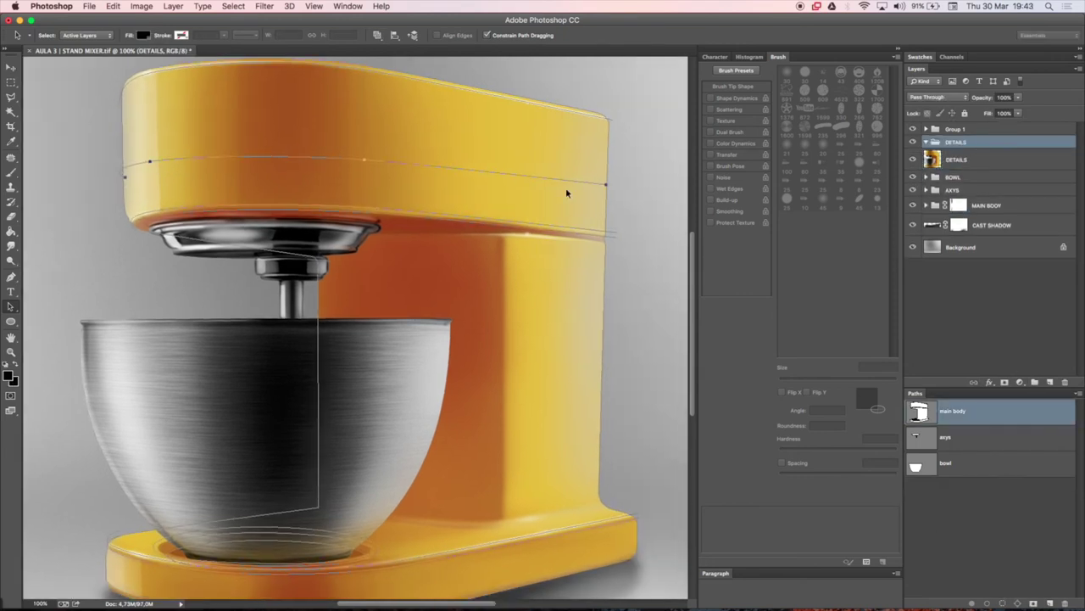
drag(616, 176, 614, 190)
key(Return)
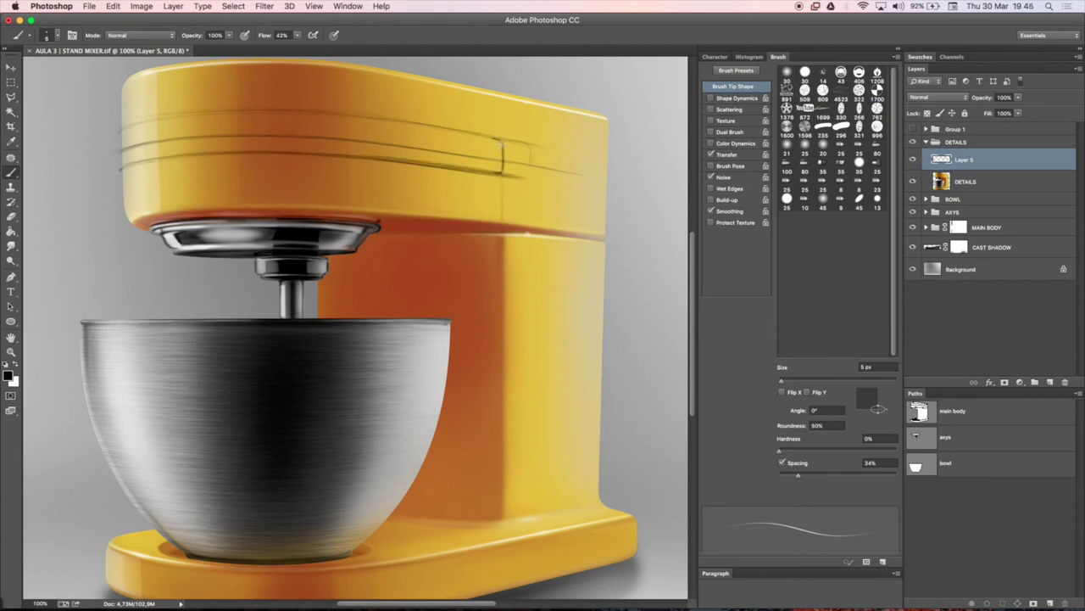
key(ctrl+shift+h)
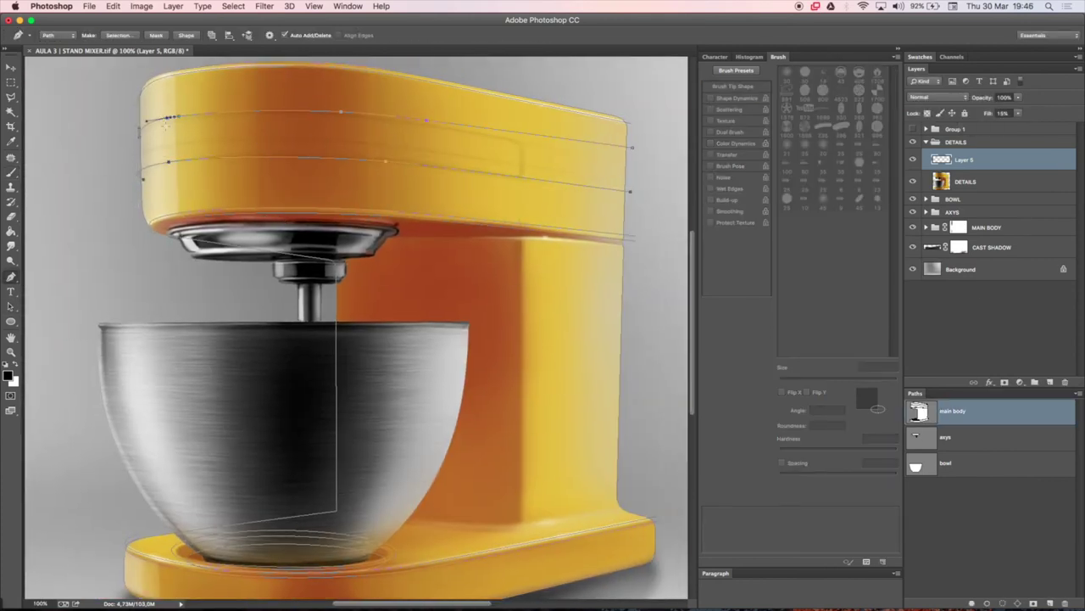
scroll(282, 148, up, 3)
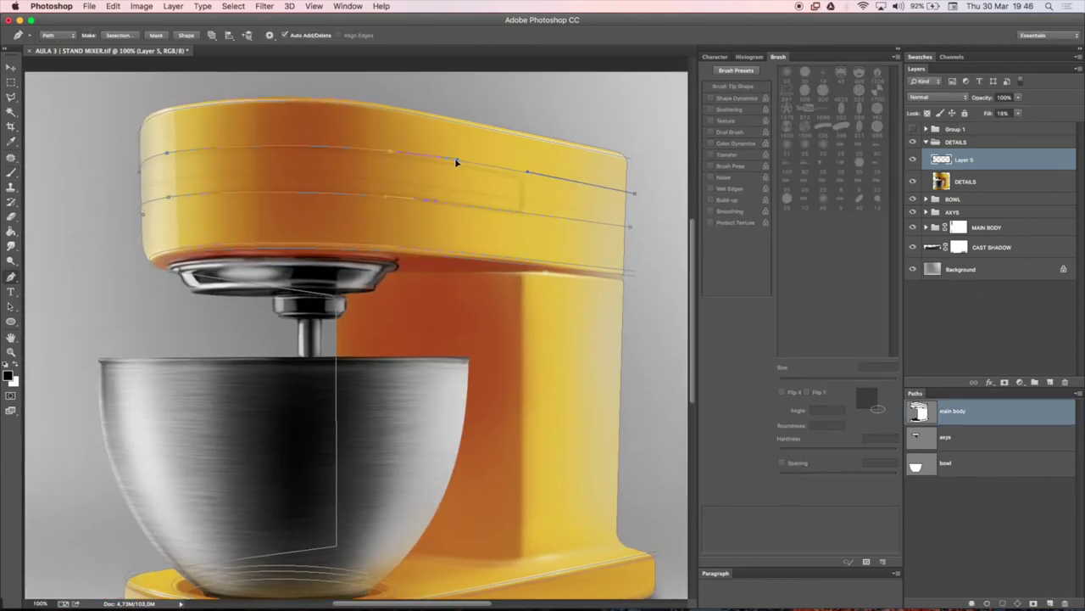
ctrl+click(633, 193)
key(ctrl+plus)
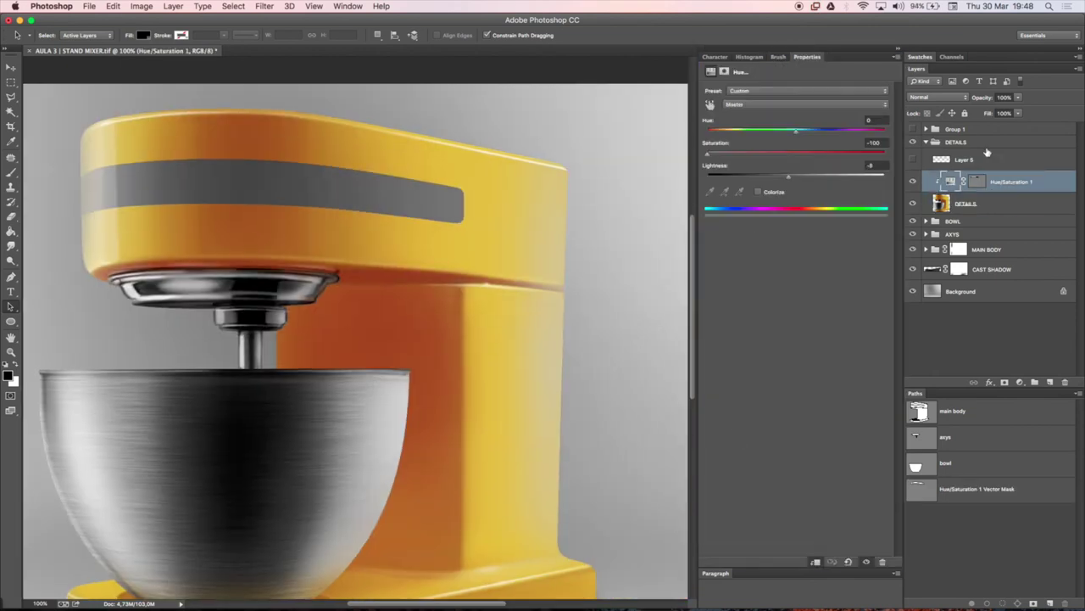
- Mask Layer 6 to the current selection and set up the brush for the mask
click(1020, 383)
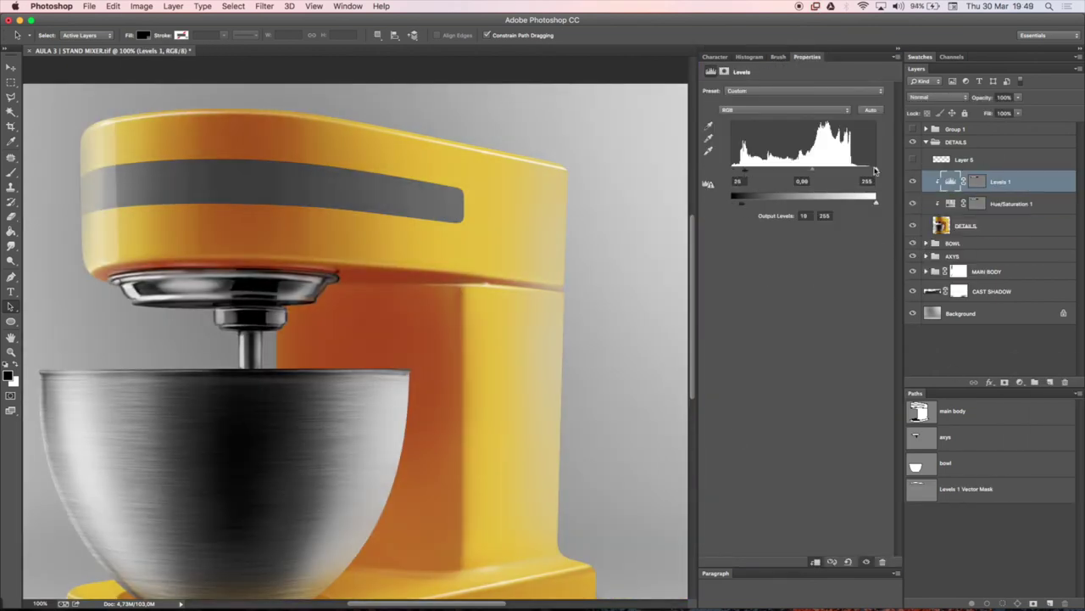
click(1005, 382)
key(b)
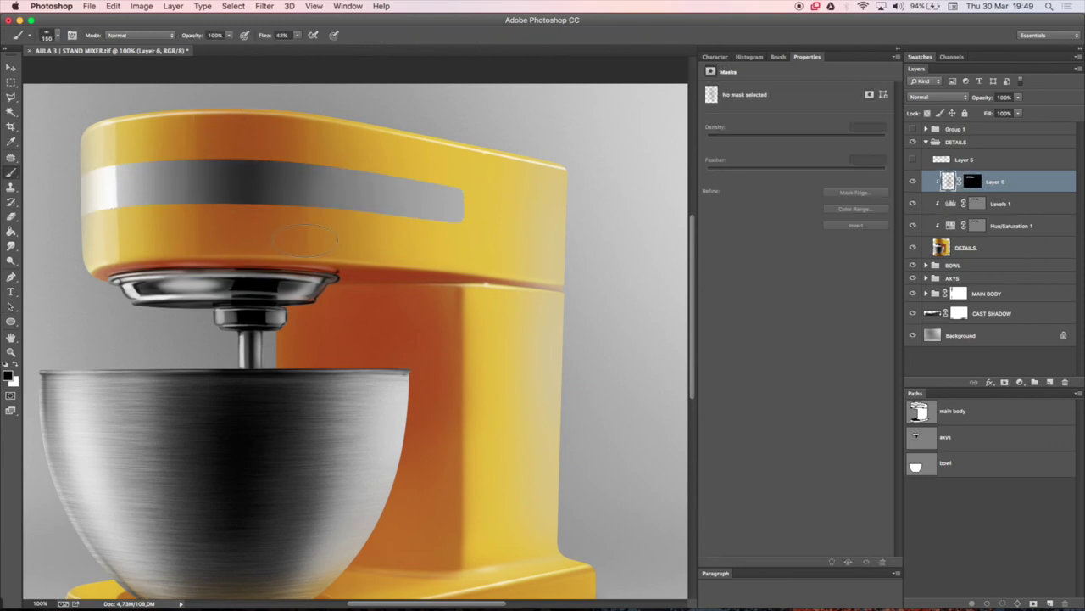
key(F5)
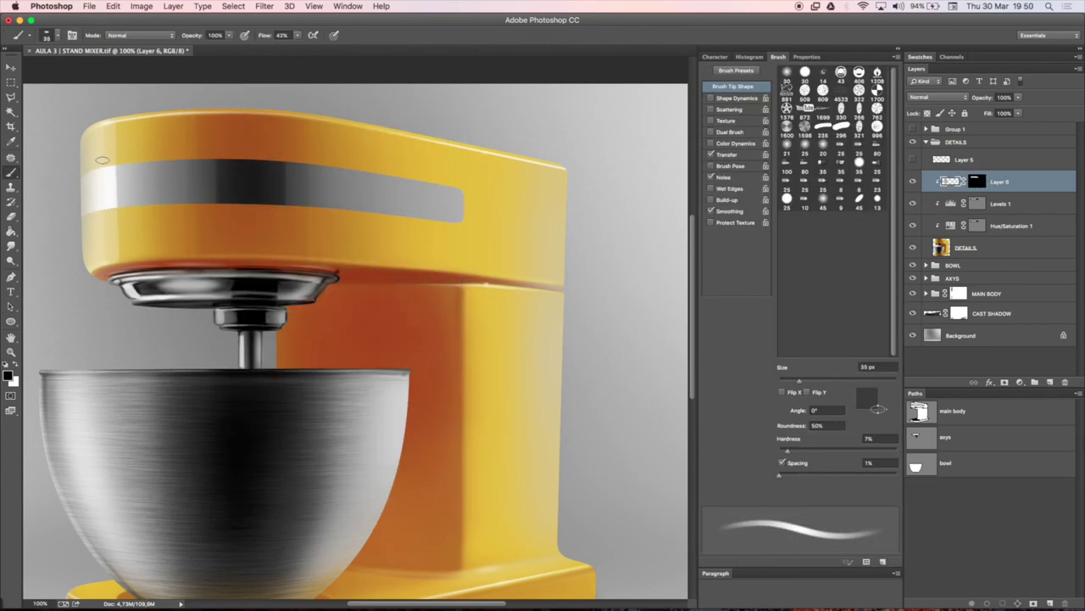
key(v)
- Duplicate Layer 7 and delete the hidden Layer 5
key(ctrl+j)
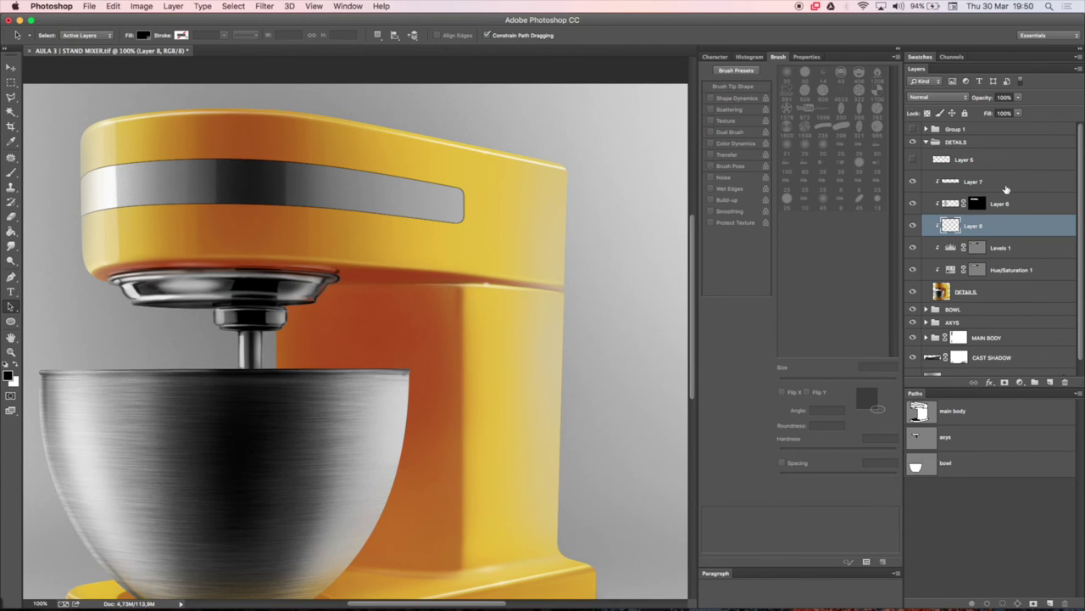
key(ctrl+bracketleft)
key(ctrl+bracketleft)
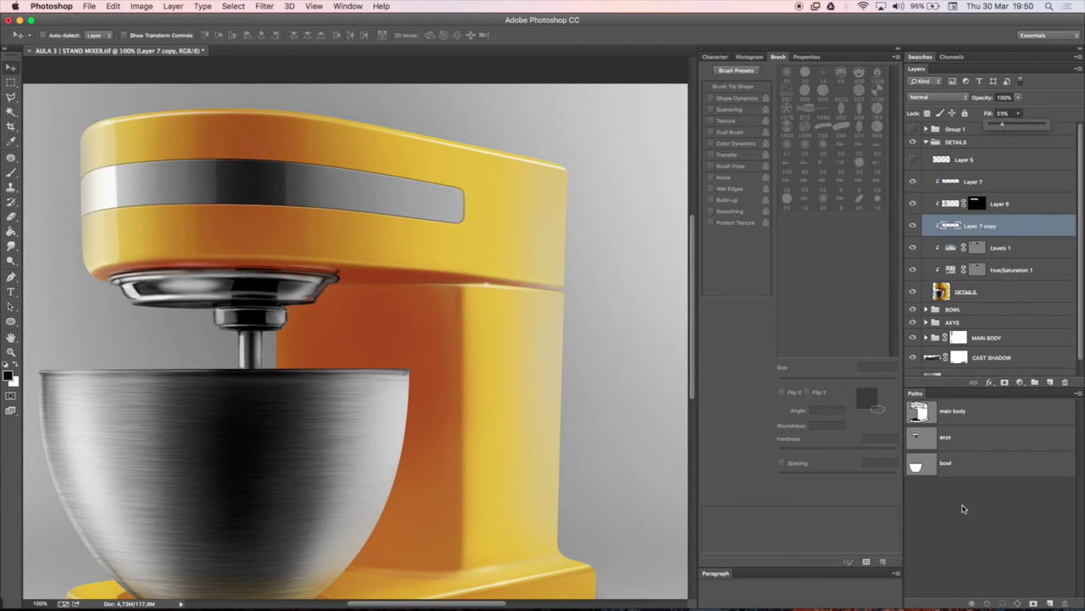
key(ctrl+minus)
click(1004, 160)
key(Delete)
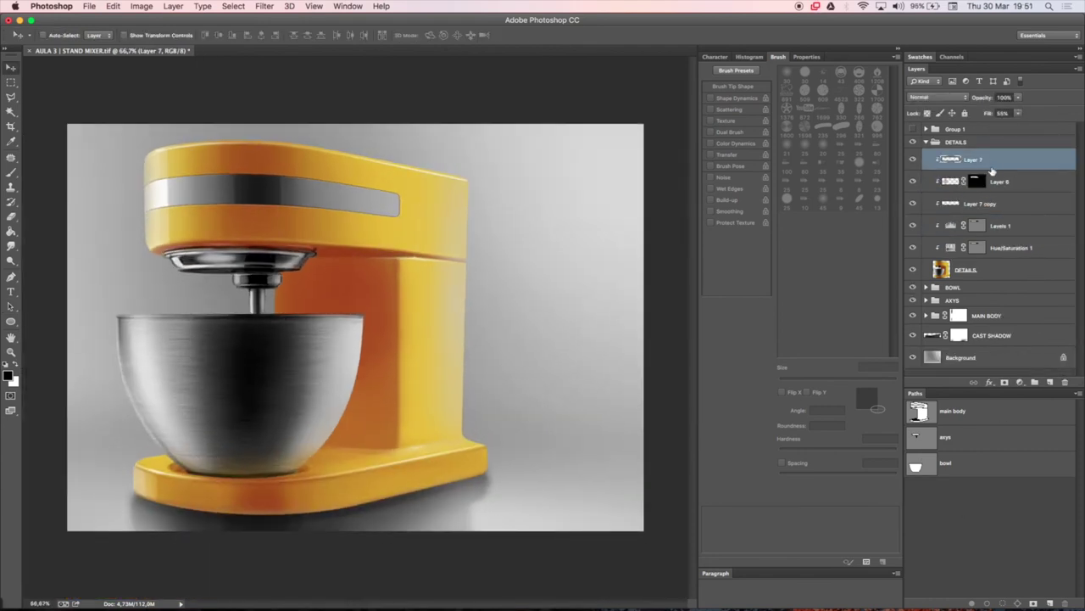
- Merge the DETAILS group into one layer, adjust its Levels and rename it DETAILS
key(ctrl+l)
drag(715, 218, 725, 218)
key(Return)
key(ctrl+j)
key(ctrl+e)
double_click(965, 147)
- Pick a different brush preset with Color Dodge blending
key(b)
click(140, 35)
click(135, 133)
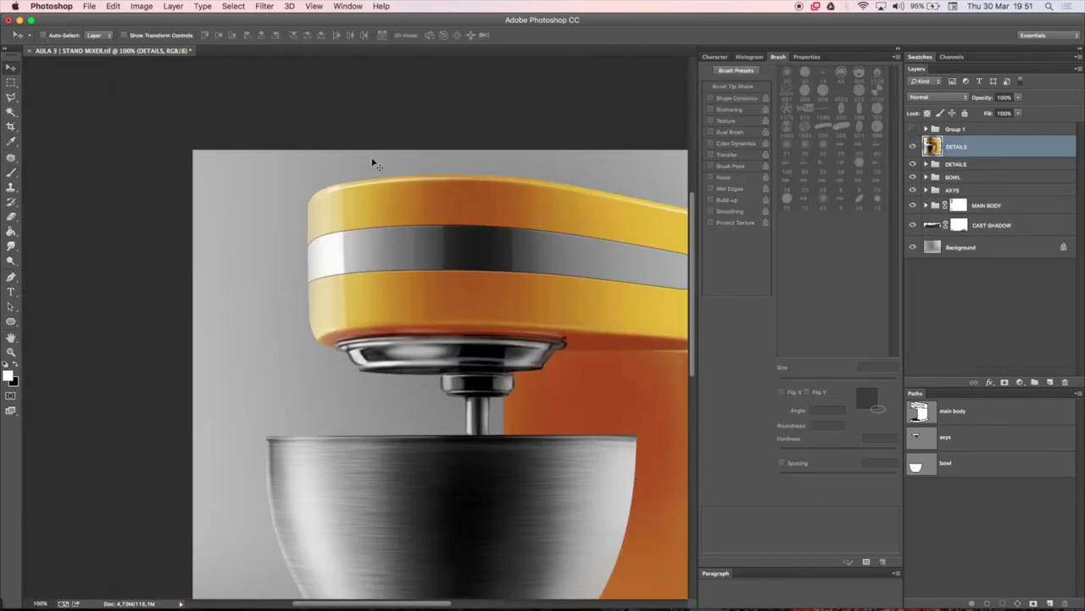
- Paint full-flow Color Dodge highlights on the grey band, bowl's left edge, body's right edge and base front edge
key(bracketleft)
key(shift+0)
click(156, 190)
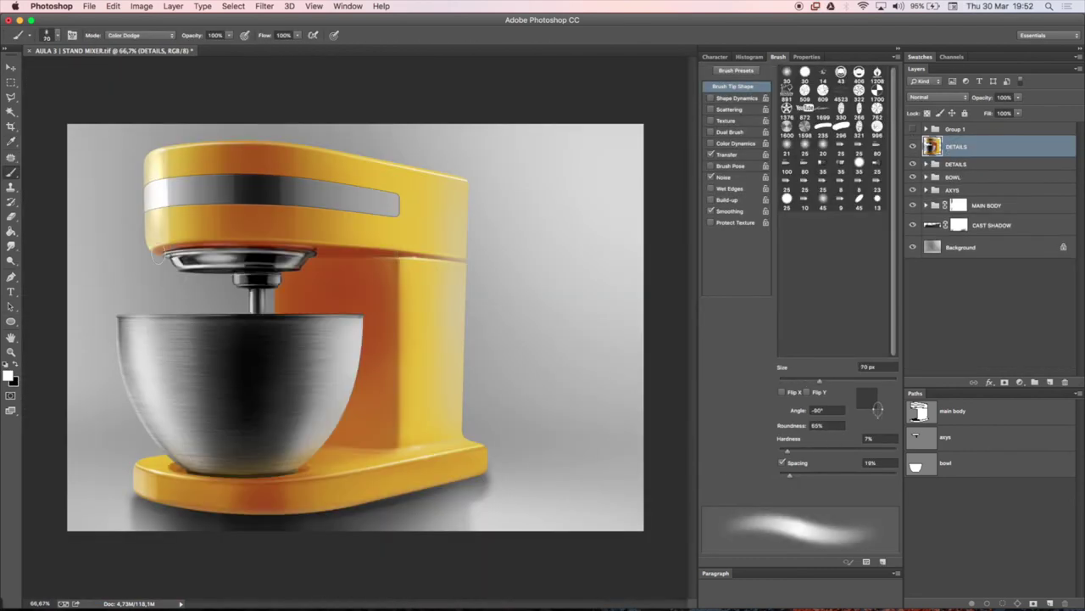
key(bracketright)
key(bracketright)
key(bracketright)
mouse_move(140, 302)
mouse_down()
mouse_move(135, 365)
mouse_move(156, 428)
mouse_up()
key(bracketleft)
key(bracketleft)
key(bracketleft)
key(bracketleft)
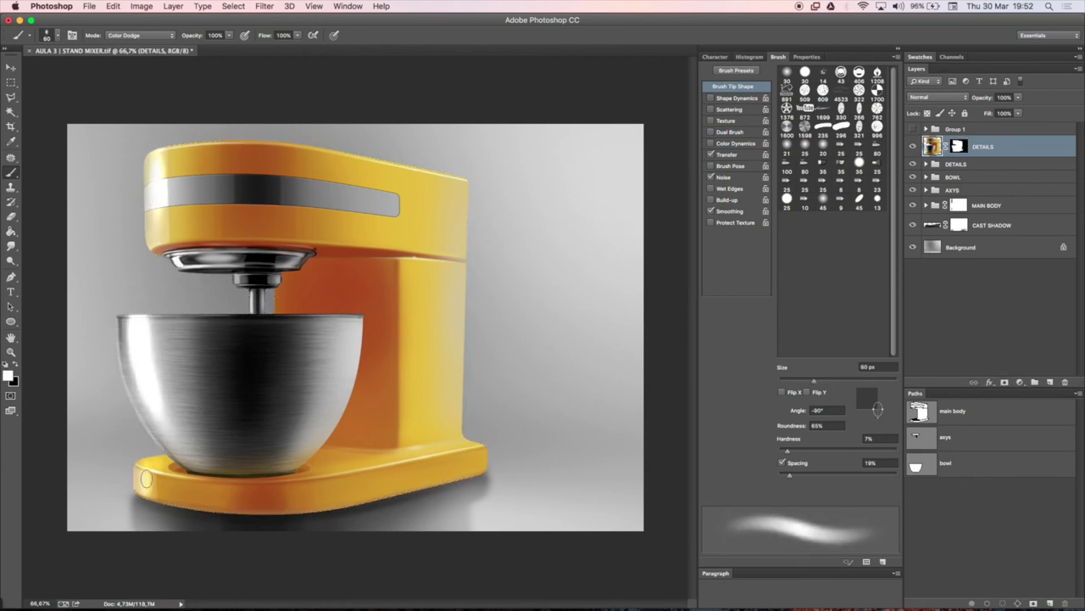
key(bracketright)
key(bracketright)
key(bracketright)
drag(449, 466, 435, 161)
drag(474, 462, 258, 513)
- Zoom in on the mixer head and pick a new 40 px brush tip
key(ctrl+plus)
right_click(516, 243)
double_click(498, 415)
key(ctrl+plus)
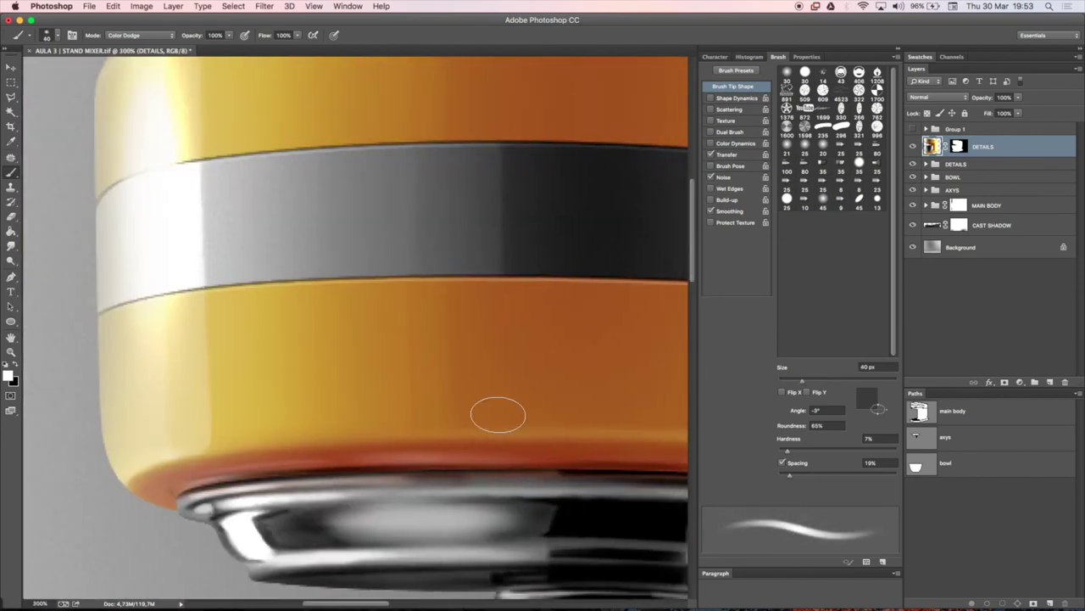
scroll(159, 162, up, 3)
- Inspect the artwork full screen without the interface, panning around the mixer
key(Tab)
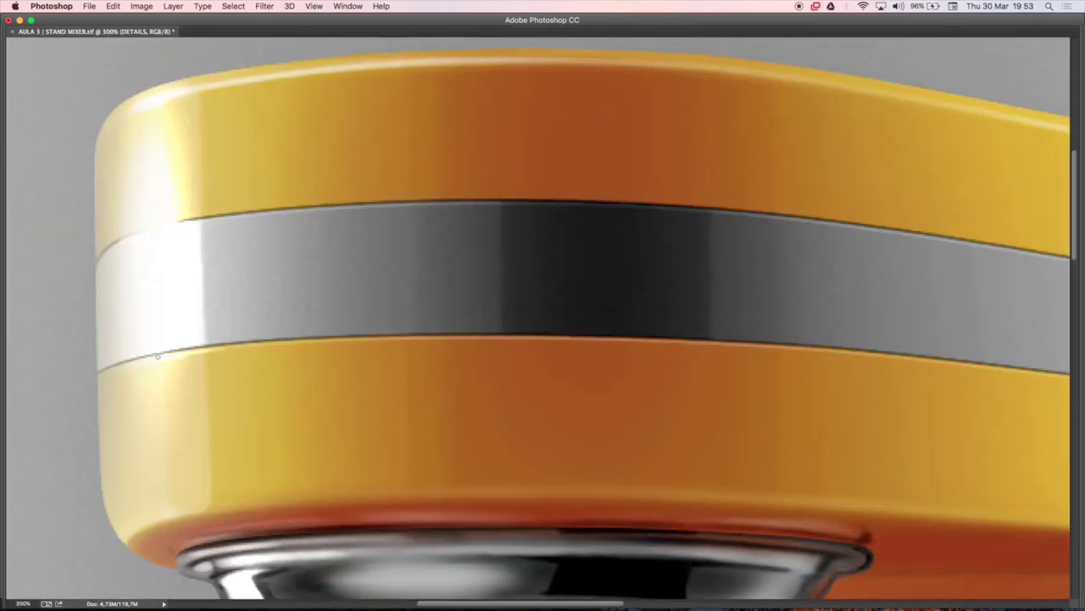
scroll(218, 213, down, 3)
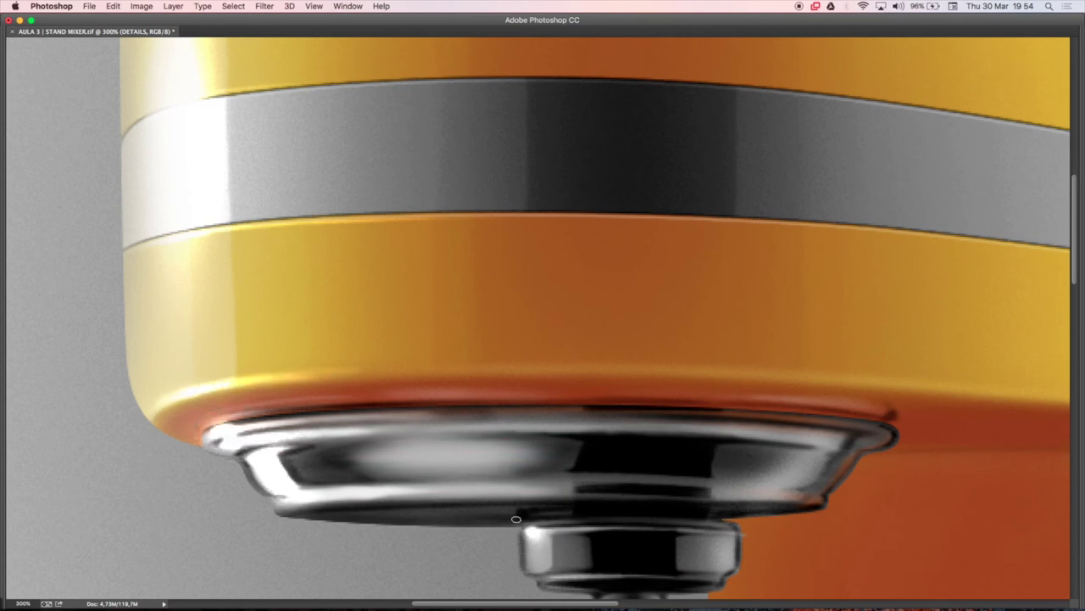
scroll(542, 517, down, 5)
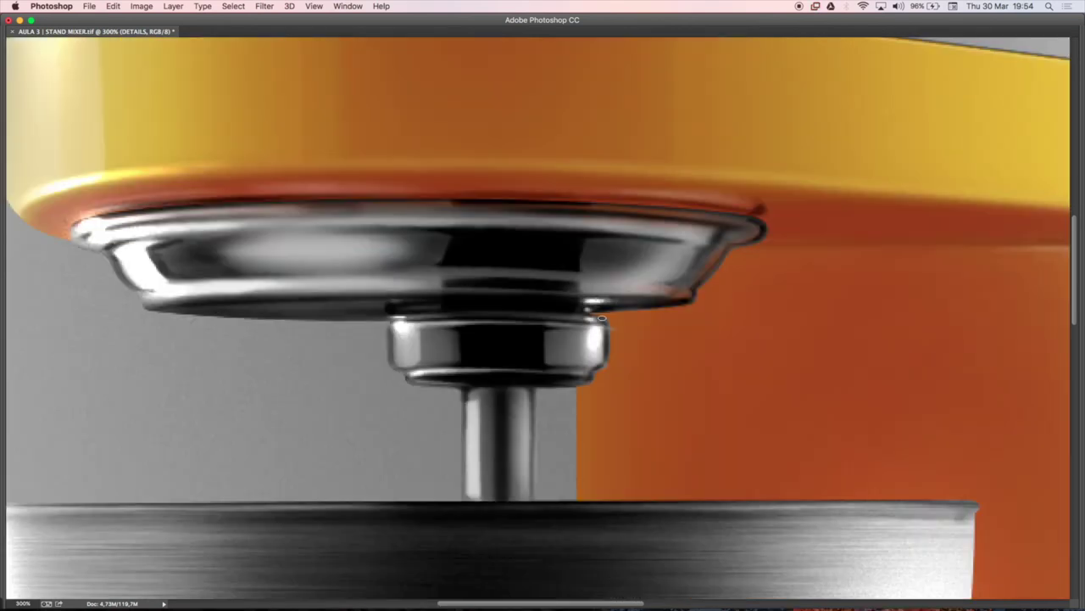
scroll(638, 246, down, 3)
scroll(638, 246, up, 3)
scroll(637, 246, right, 2)
scroll(197, 276, left, 3)
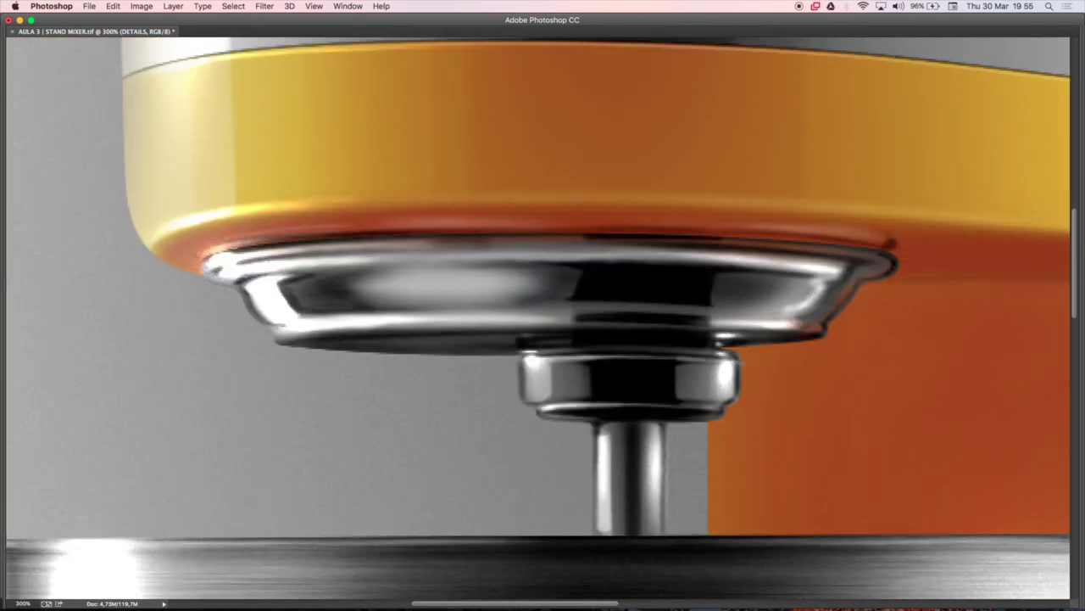
scroll(631, 228, right, 5)
scroll(334, 223, right, 5)
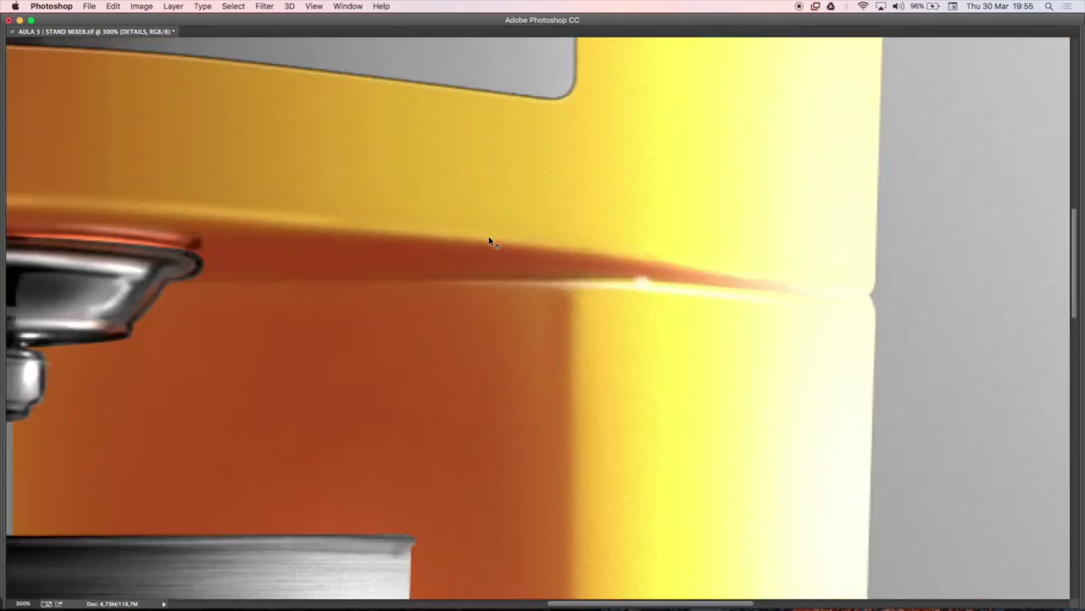
key(Tab)
- Create Layer 8, then make the DETAILS layer active and view the mixer at 200%
key(ctrl+shift+alt+n)
key(Tab)
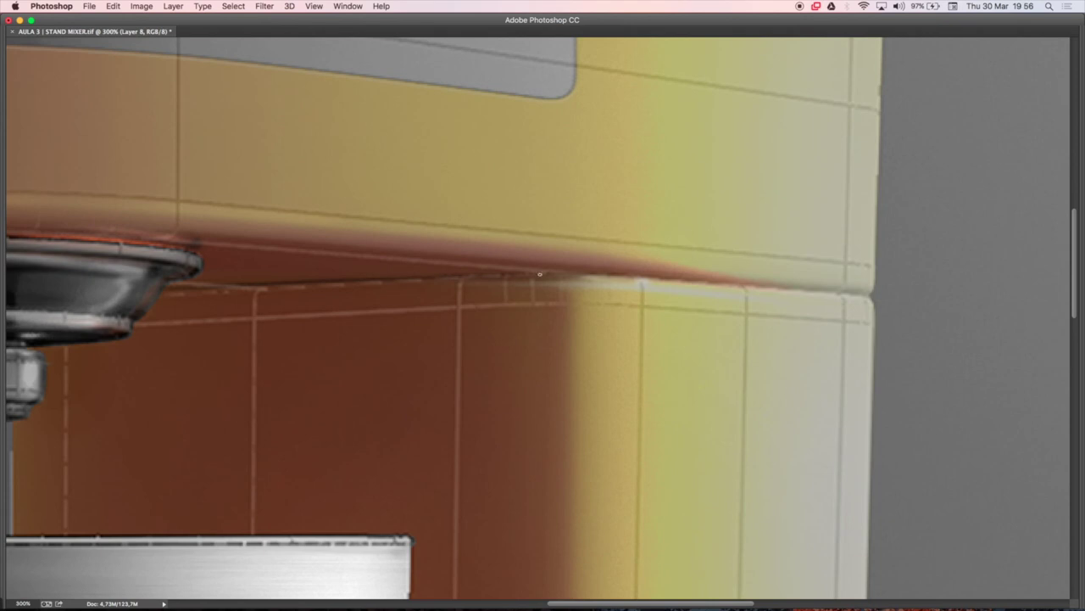
key(Tab)
key(ctrl+1)
click(999, 168)
key(Tab)
key(ctrl+plus)
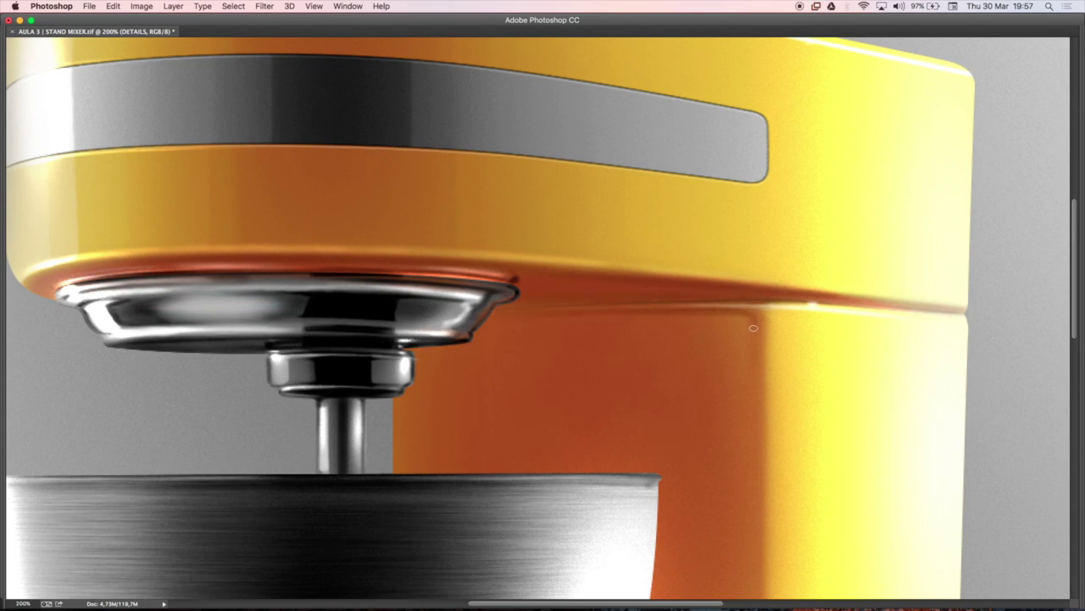
- Add a new empty layer above DETAILS and set up a thin 8 px brush
drag(753, 327, 625, 142)
key(ctrl+1)
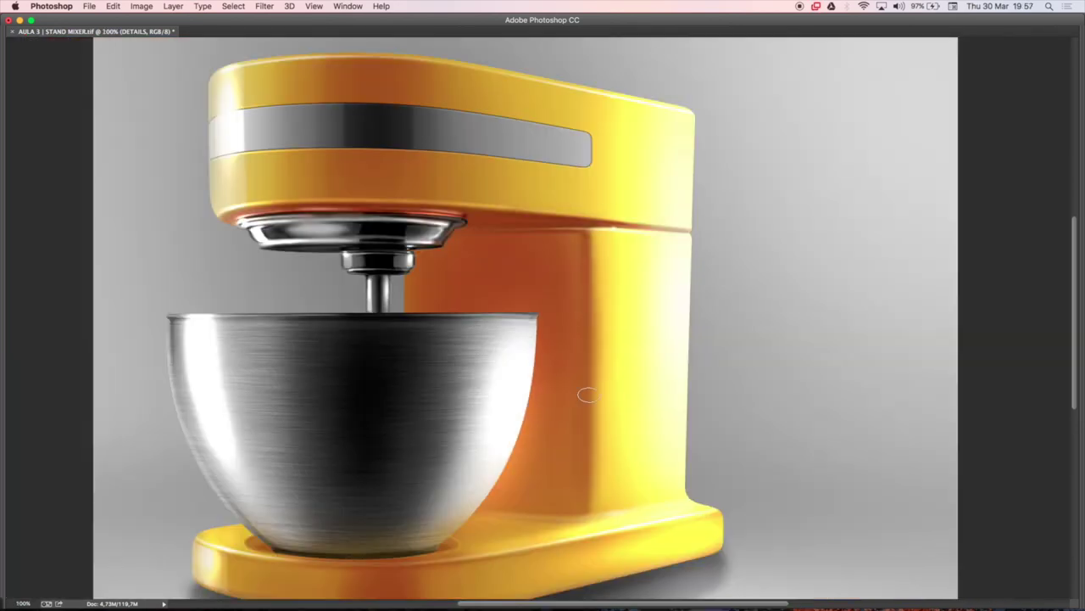
key(Tab)
key(ctrl+shift+alt+n)
key(F5)
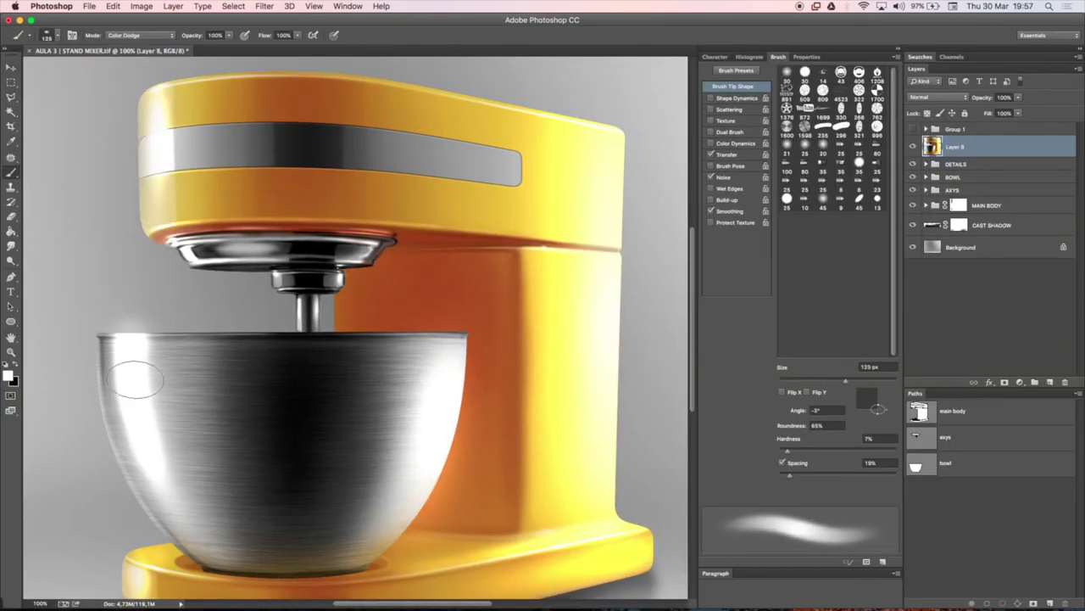
key(bracketleft)
key(bracketleft)
key(bracketleft)
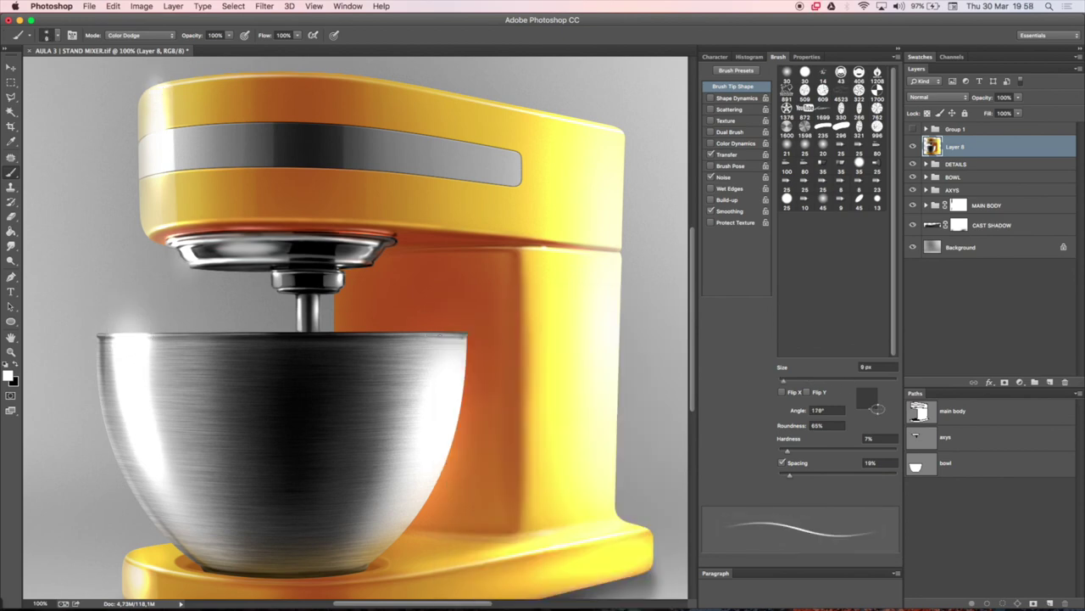
scroll(443, 373, down, 5)
scroll(443, 373, right, 4)
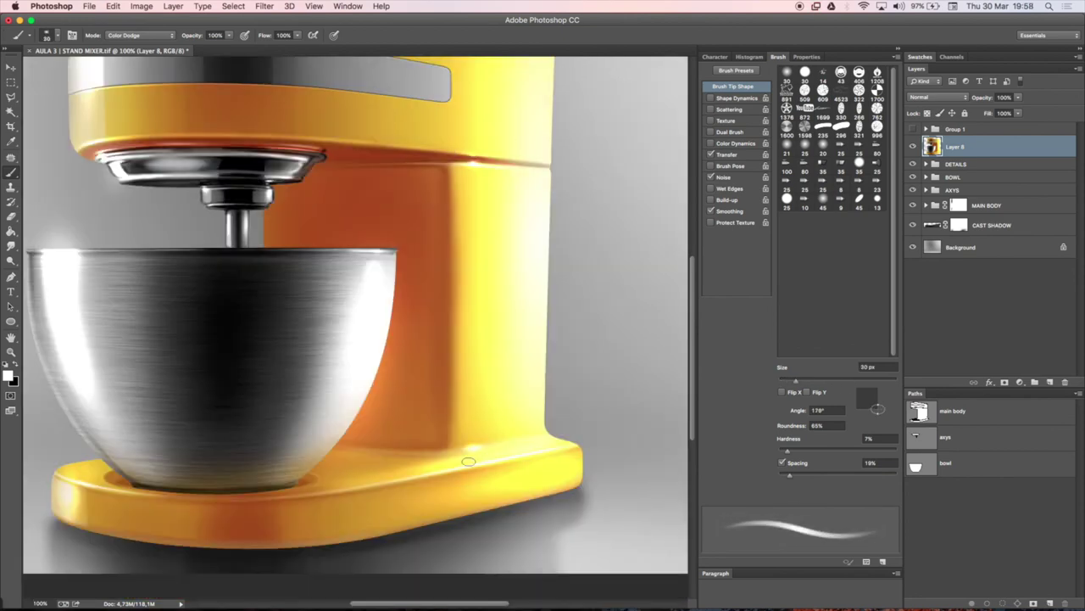
- Examine the slot in the mixer head, enlarge the brush and zoom back out to the whole image
key(ctrl+plus)
scroll(436, 419, up, 8)
scroll(481, 301, up, 2)
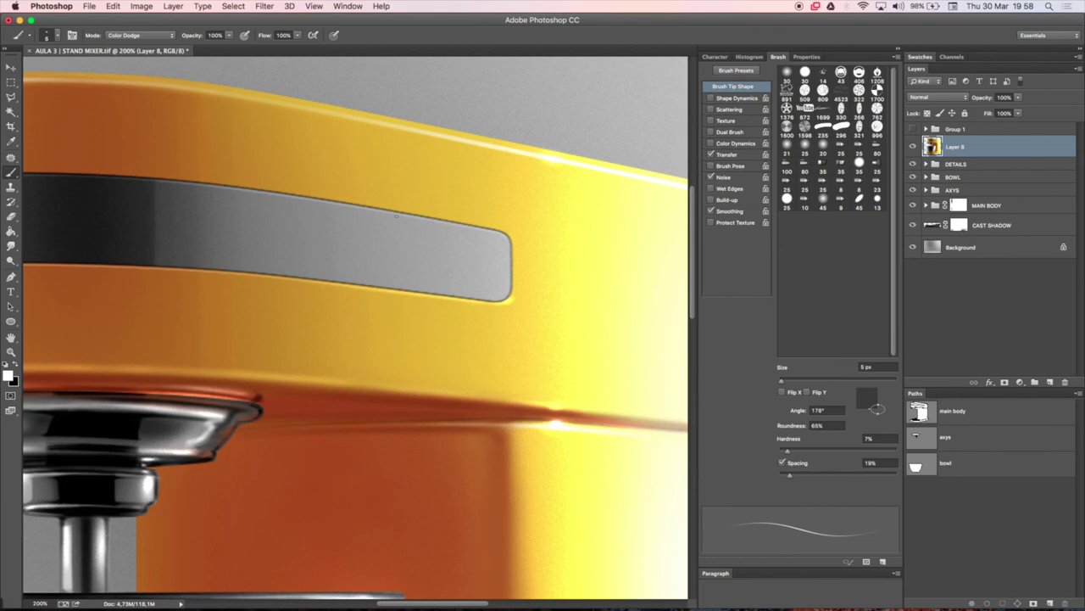
key(bracketright)
key(bracketright)
key(bracketright)
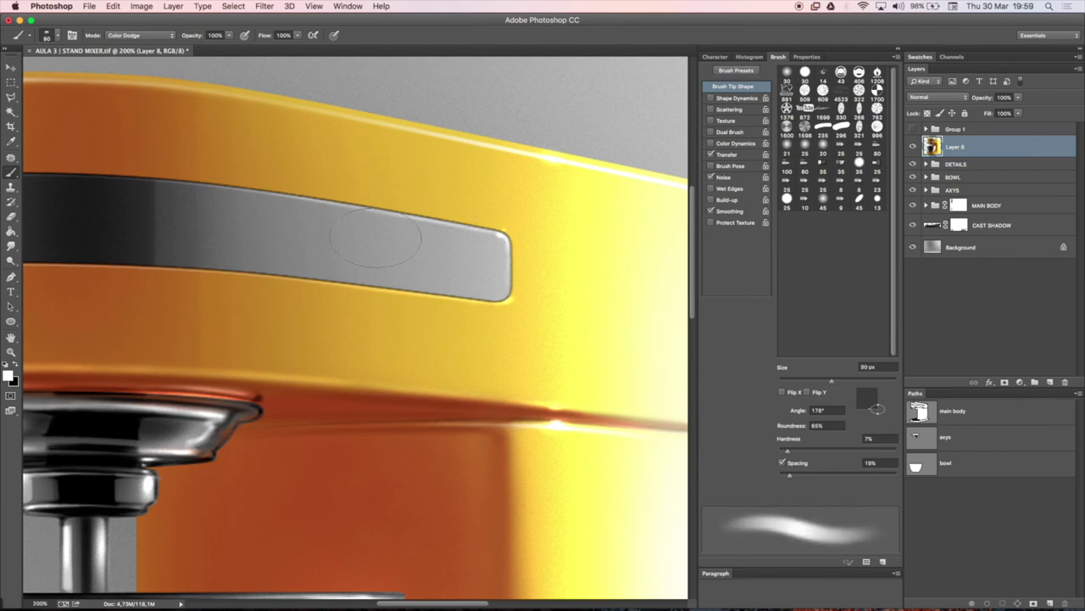
key(ctrl+minus)
key(ctrl+minus)
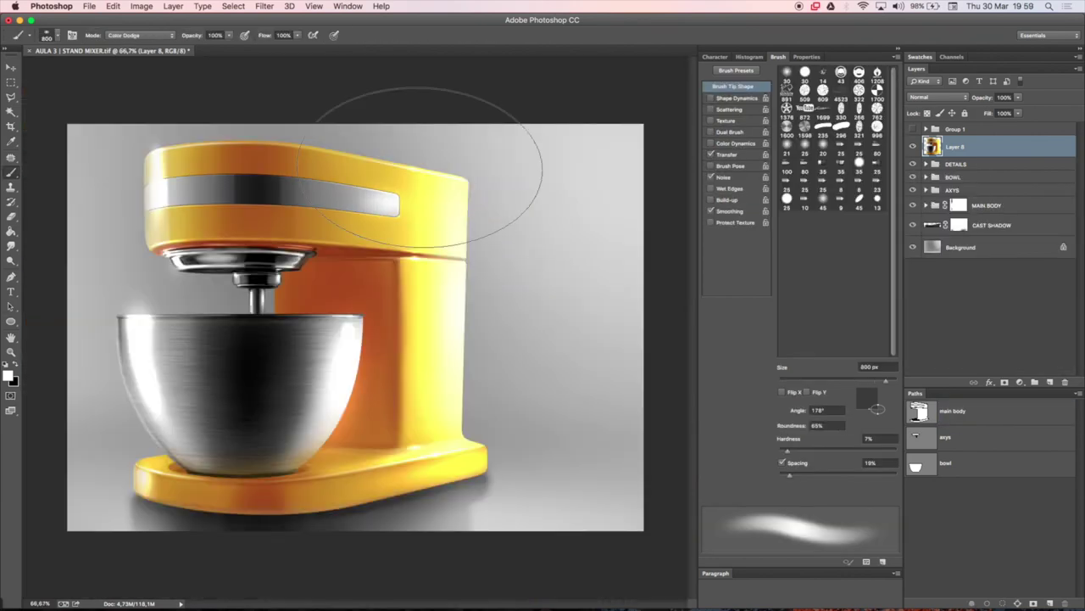
key(a)
key(ctrl+minus)
- Load the saved bowl path as a selection and brighten the bowl with Levels
drag(913, 164, 912, 228)
click(911, 225)
right_click(354, 310)
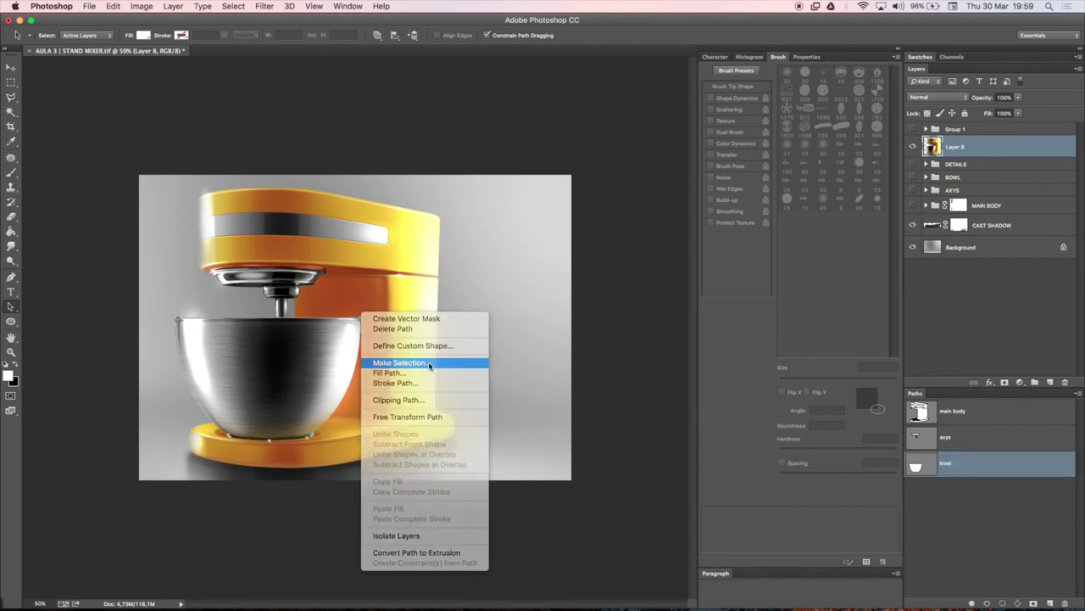
click(412, 361)
key(Return)
key(ctrl+l)
drag(635, 262, 650, 262)
key(Return)
- Deselect the bowl and dodge its tones lighter, checking the result at 100% and fit view
key(o)
key(ctrl+h)
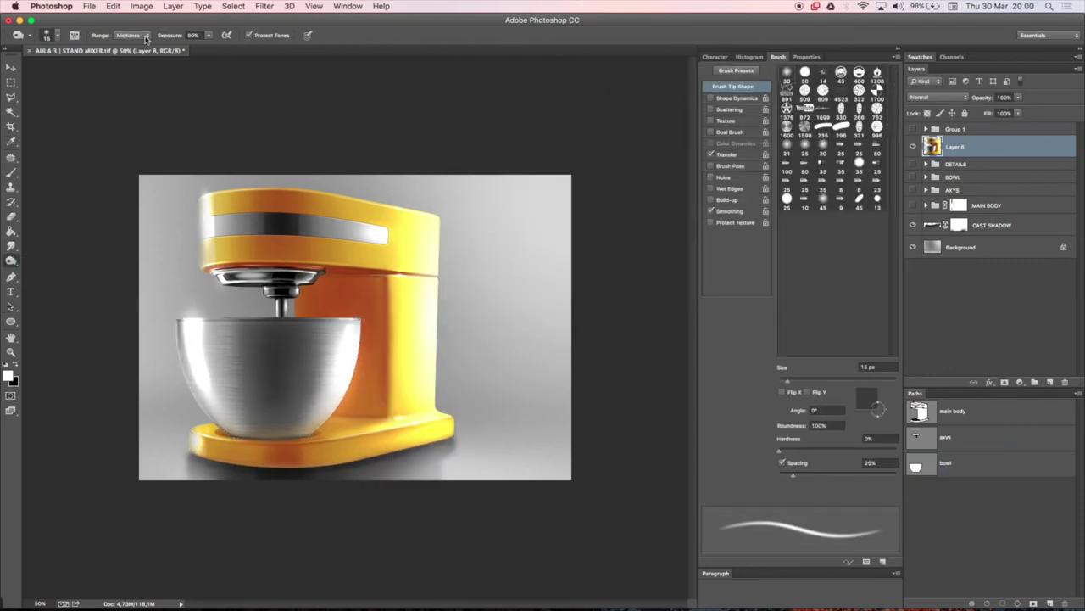
key(ctrl+plus)
key(ctrl+plus)
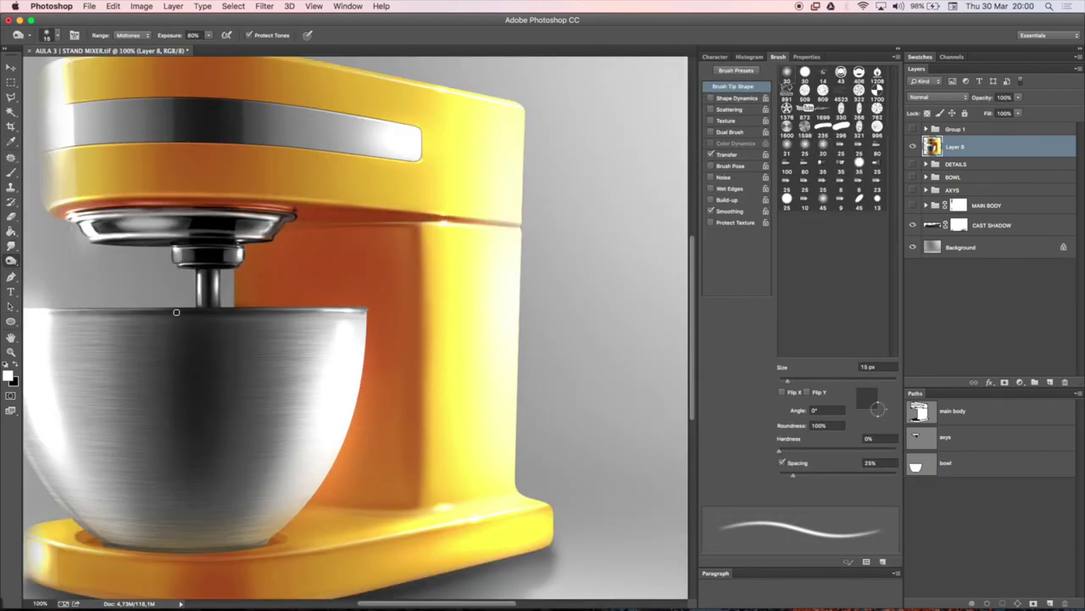
key(ctrl+minus)
key(v)
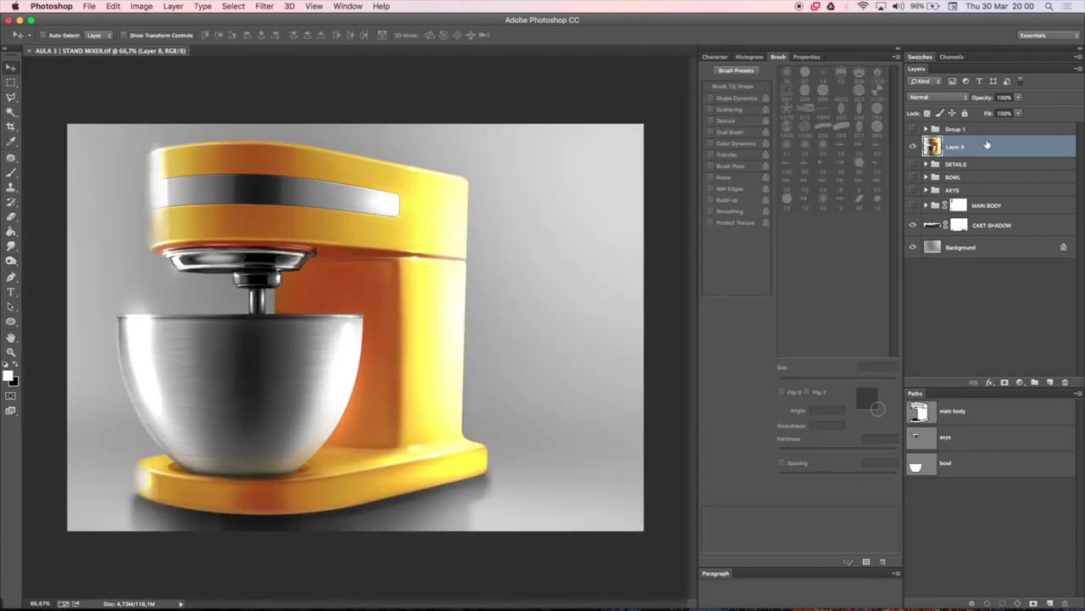
- Stamp the signature on a new layer and rotate and scale it beside the mixer
click(1050, 384)
click(535, 305)
key(ctrl+t)
mouse_move(535, 305)
mouse_down()
mouse_move(429, 257)
mouse_move(475, 373)
mouse_up()
key(Return)
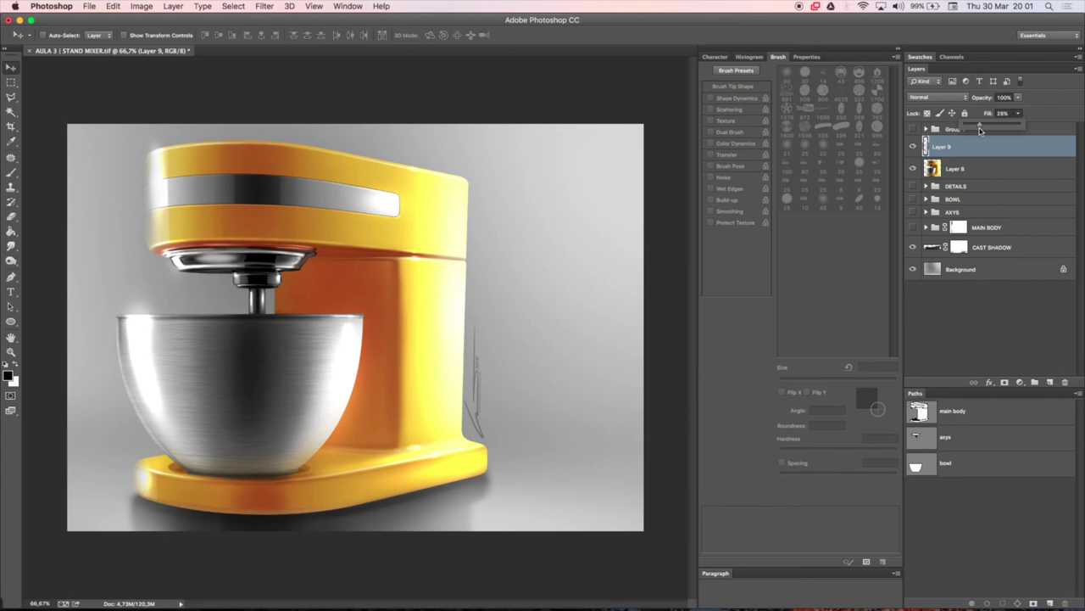
- Stamp the SKETCH IT! logo on a new layer and move it to the top-right corner
click(1050, 384)
right_click(417, 241)
click(280, 221)
mouse_move(280, 221)
mouse_down()
mouse_move(244, 225)
mouse_move(66, 157)
mouse_move(563, 178)
mouse_up()
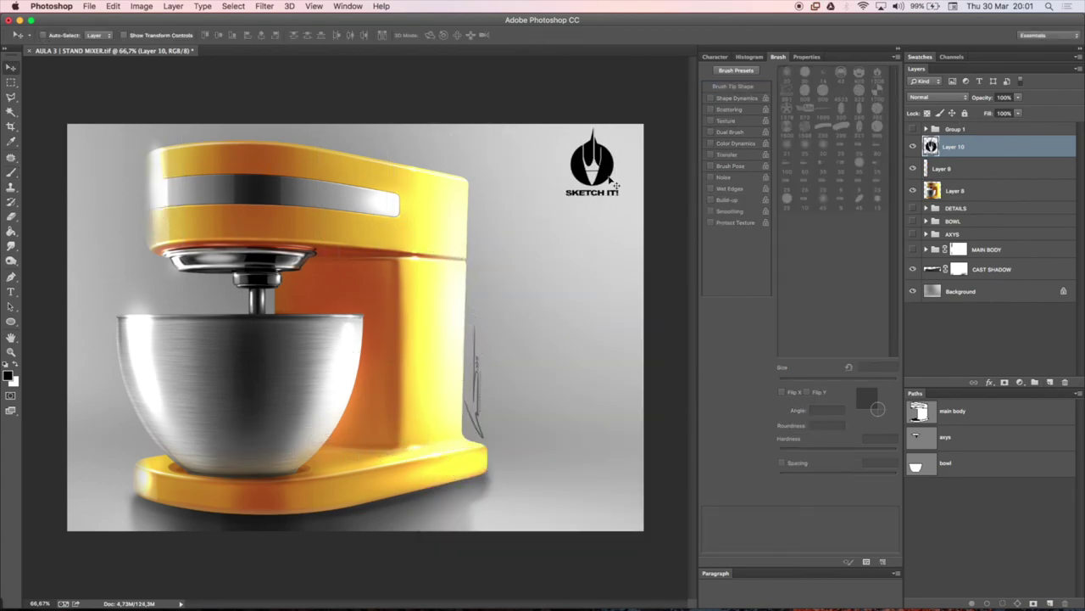